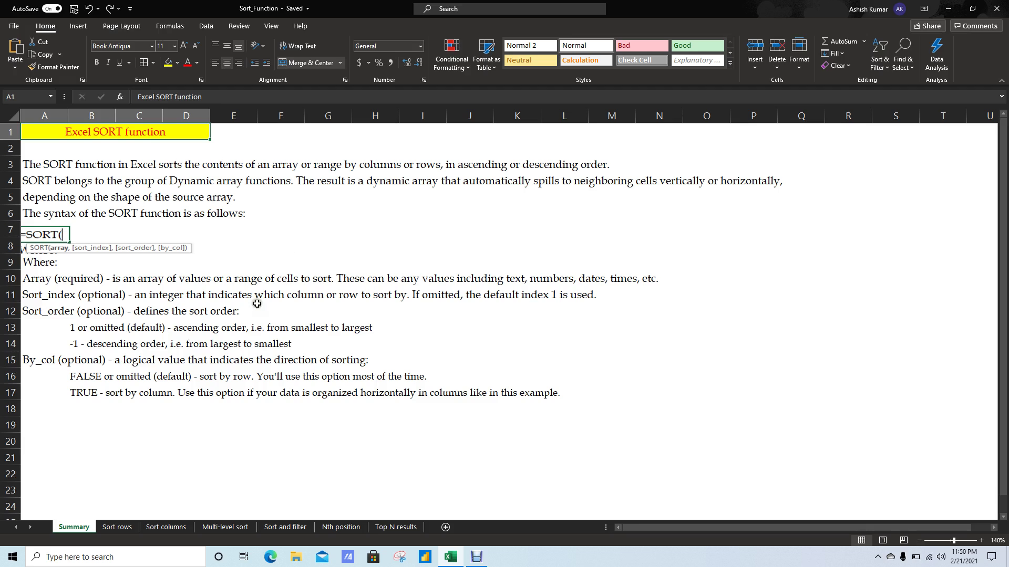
On the Sort rows sheet, open Sort for the Apples-to-Pears range, then close it without sorting.
{"action": "left_click", "coordinate": [116, 527]}
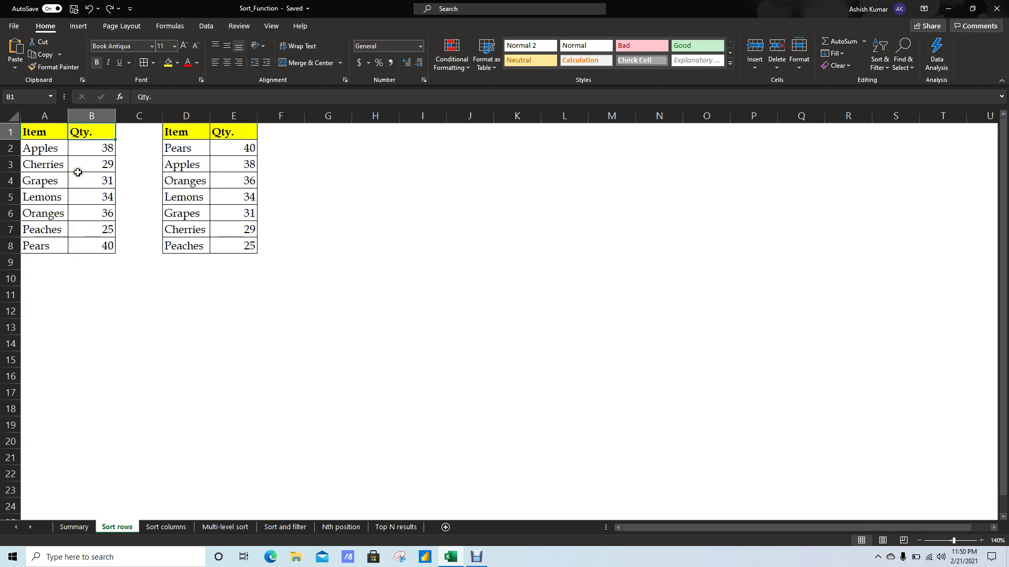
{"action": "key", "text": "alt+a"}
{"action": "key", "text": "s"}
{"action": "key", "text": "s"}
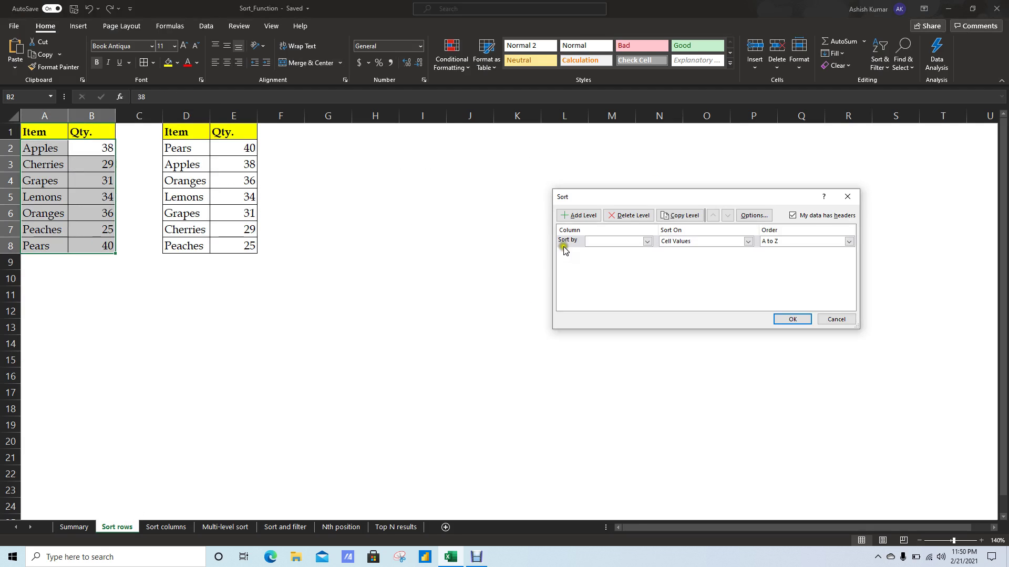
{"action": "left_click", "coordinate": [845, 199]}
Return to the Summary sheet and scroll down to the SORT syntax and argument notes.
{"action": "left_click", "coordinate": [85, 528]}
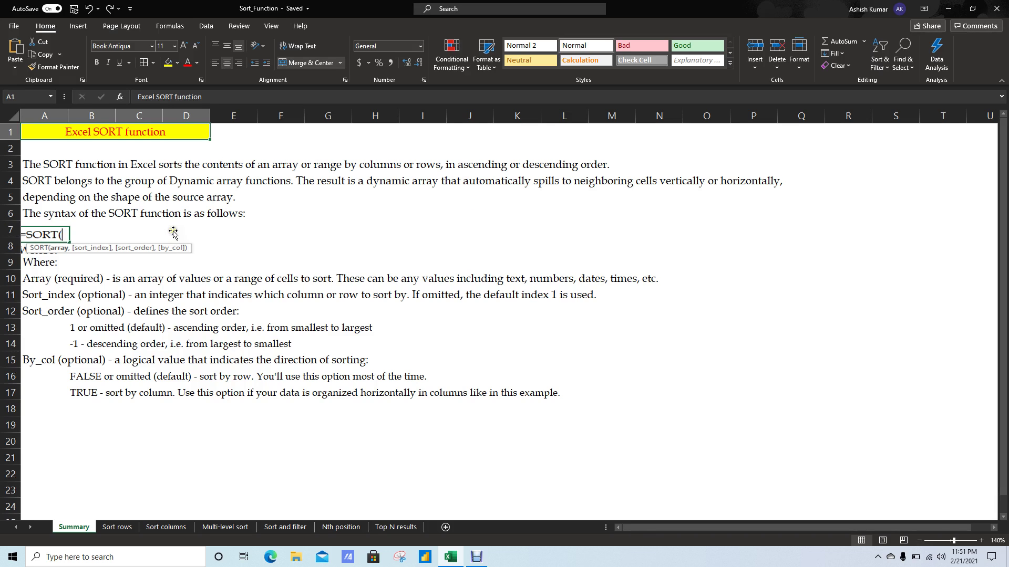
{"action": "scroll", "coordinate": [172, 253], "scroll_direction": "down", "scroll_amount": 1}
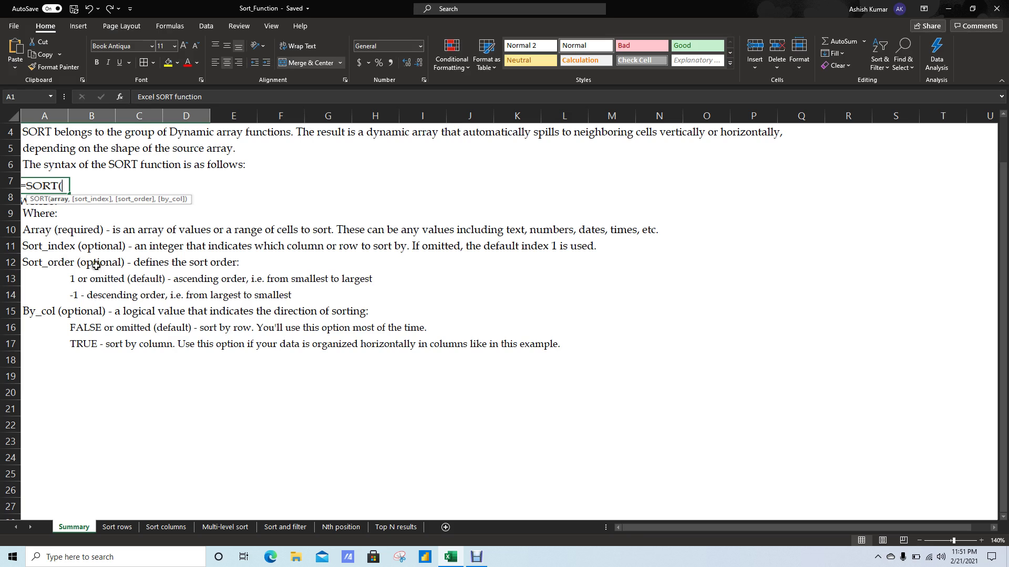
{"action": "left_click", "coordinate": [38, 237]}
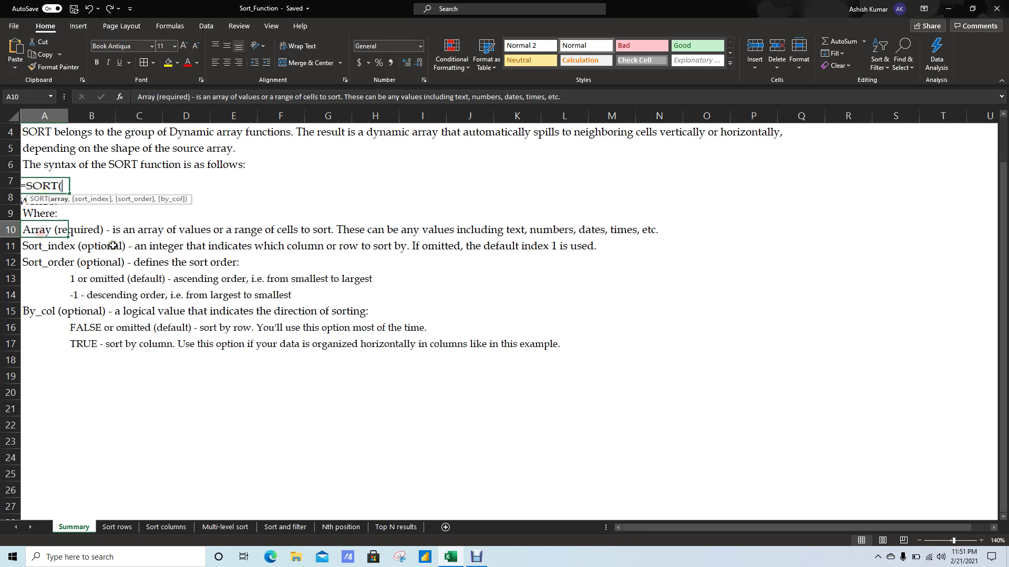
{"action": "left_click", "coordinate": [247, 182]}
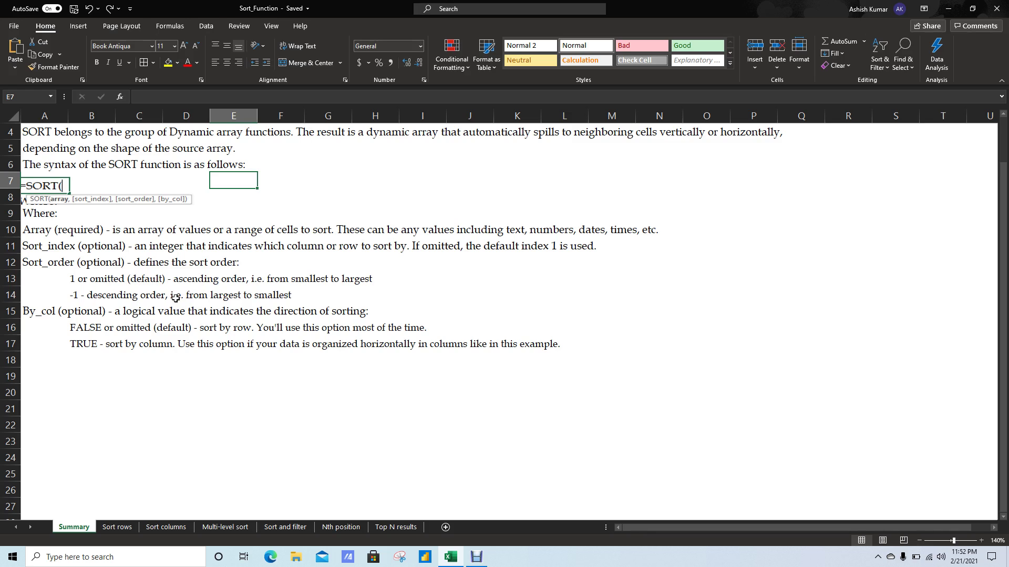
Select the ascending-order description in B13, then go back to the Sort rows sheet.
{"action": "left_click", "coordinate": [80, 284]}
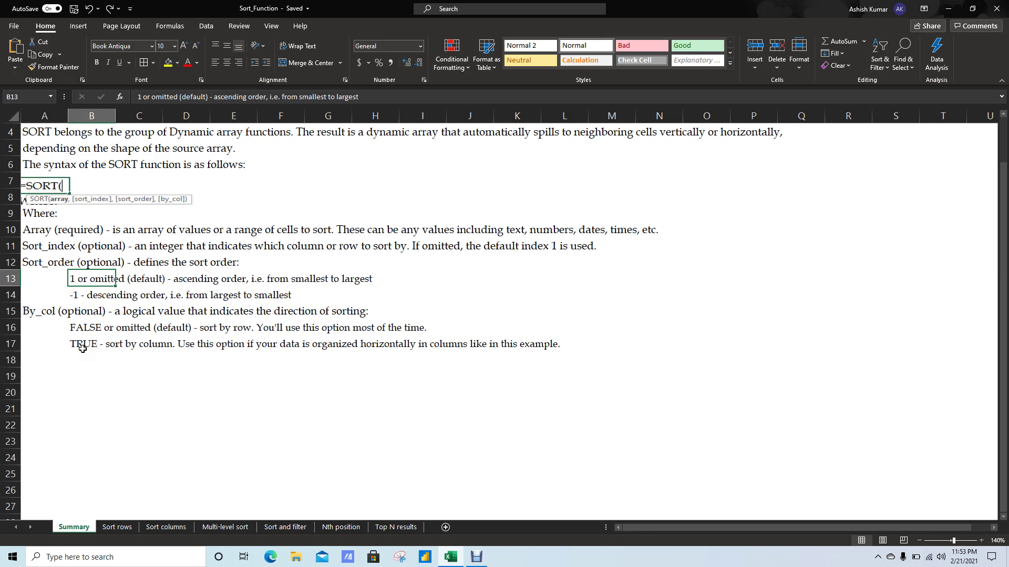
{"action": "left_click", "coordinate": [122, 529]}
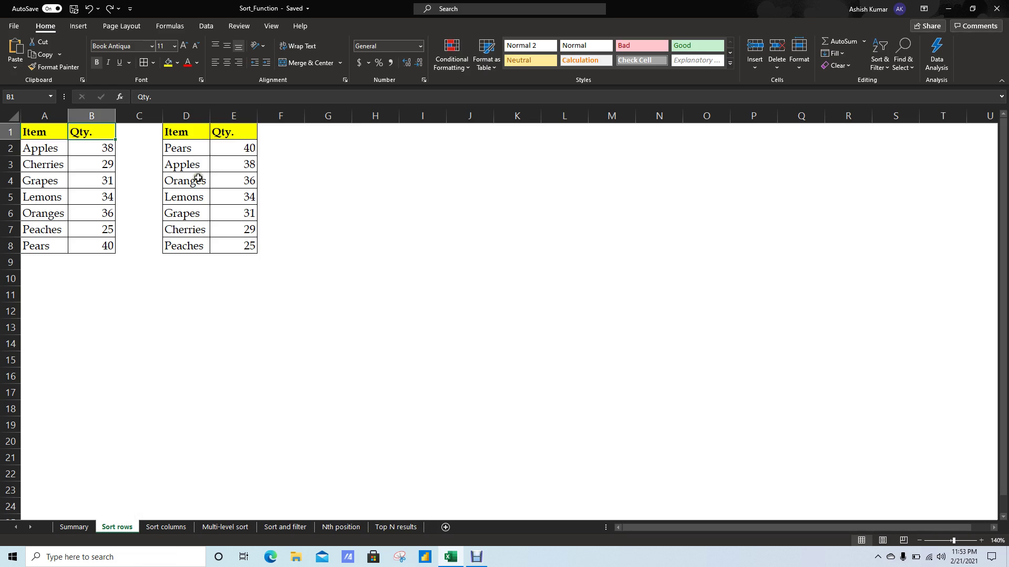
Copy the Item and Qty. headers from D1:E1 into G1:H1.
{"action": "left_click", "coordinate": [301, 148]}
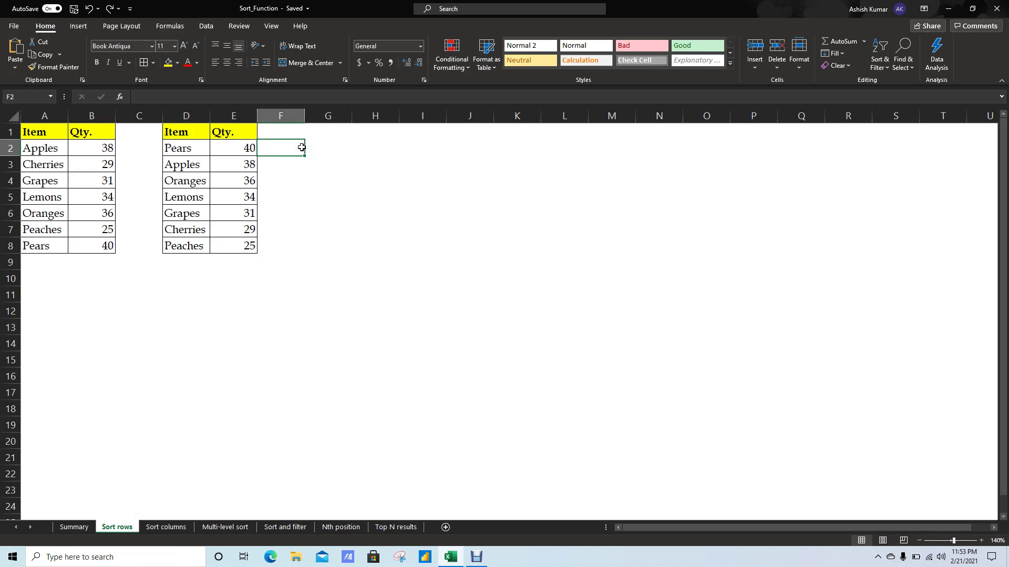
{"action": "key", "text": "Up"}
{"action": "key", "text": "Left"}
{"action": "key", "text": "Left"}
{"action": "key", "text": "ctrl+v"}
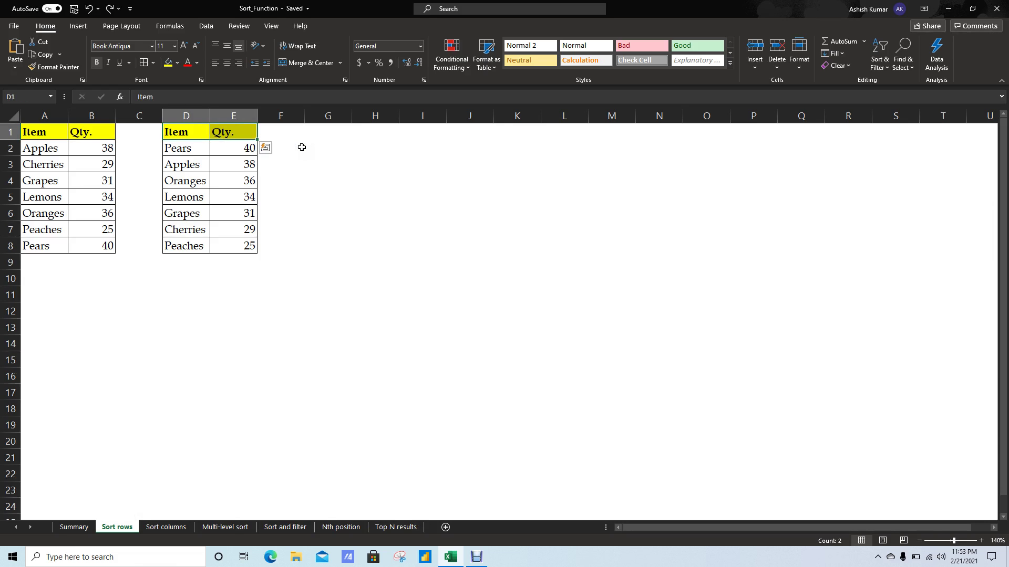
{"action": "key", "text": "Right"}
{"action": "key", "text": "Right"}
{"action": "key", "text": "Right"}
{"action": "key", "text": "shift+Right"}
{"action": "key", "text": "Return"}
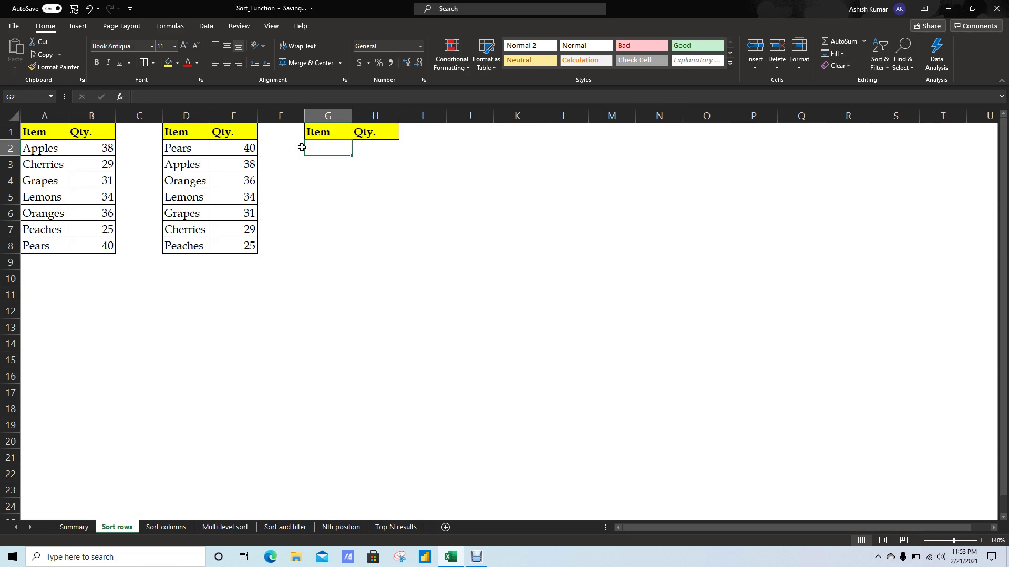
Start a SORT formula in G2 using the fruit list A2:B8 as its array.
{"action": "type", "text": "="}
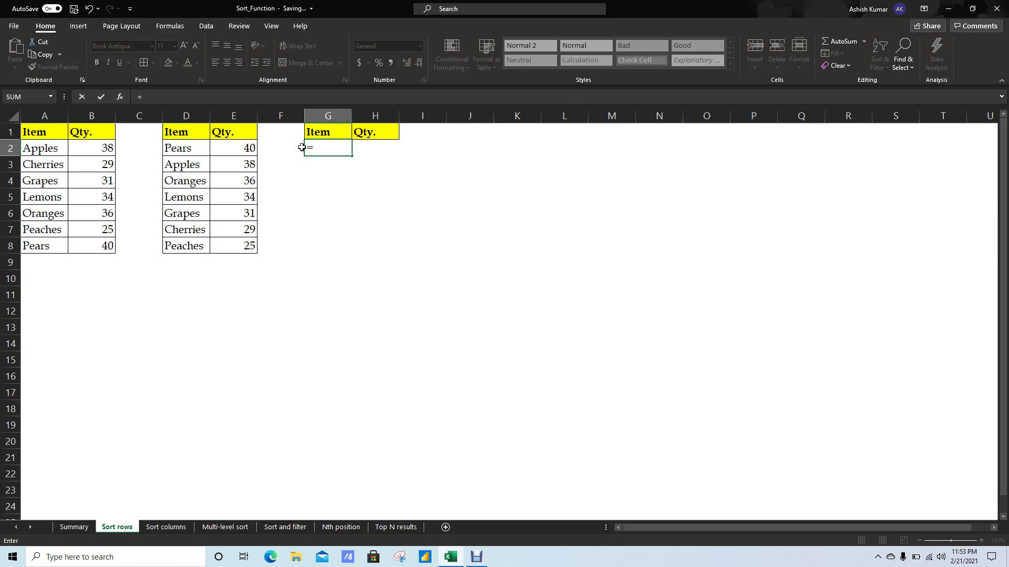
{"action": "type", "text": "so"}
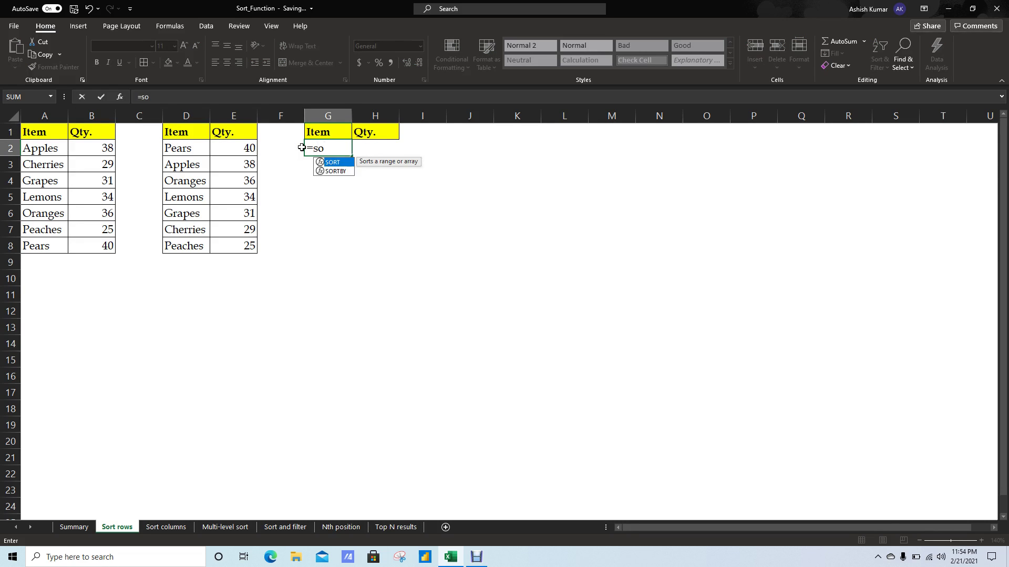
{"action": "key", "text": "Tab"}
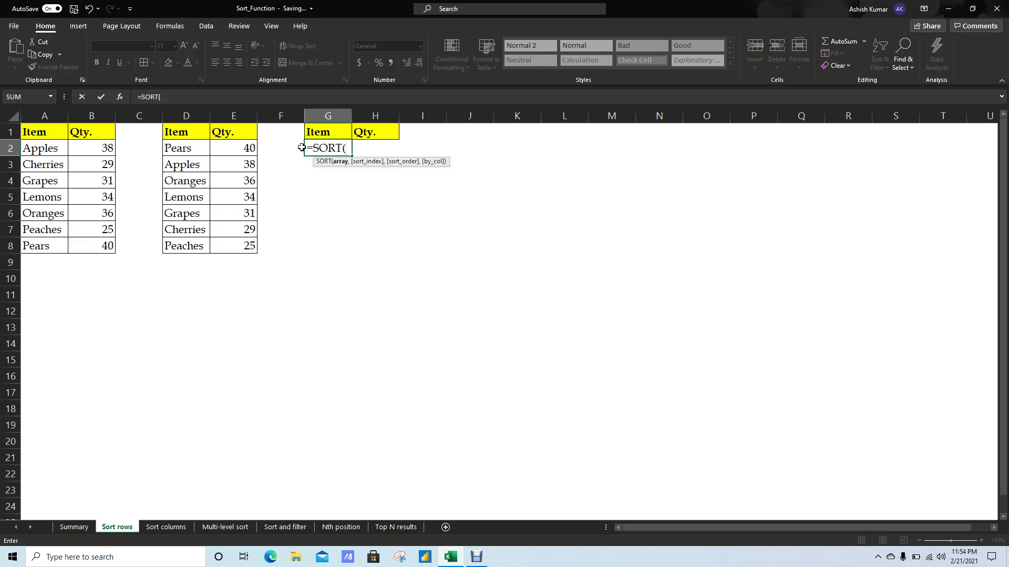
{"action": "left_click_drag", "start_coordinate": [32, 151], "coordinate": [98, 246]}
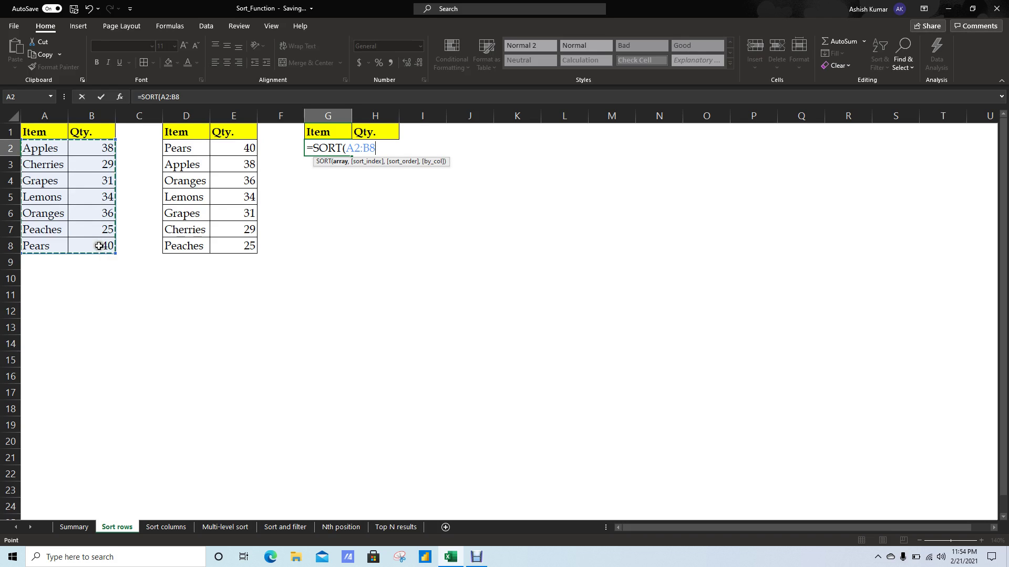
{"action": "mouse_move", "coordinate": [56, 154]}
{"action": "left_mouse_down"}
{"action": "mouse_move", "coordinate": [105, 201]}
{"action": "mouse_move", "coordinate": [106, 159]}
{"action": "mouse_move", "coordinate": [109, 247]}
{"action": "left_mouse_up"}
{"action": "left_click_drag", "start_coordinate": [51, 156], "coordinate": [91, 246]}
Finish G2 as =SORT(A2:B8,1,1) so the fruits list alphabetically ascending.
{"action": "type", "text": ","}
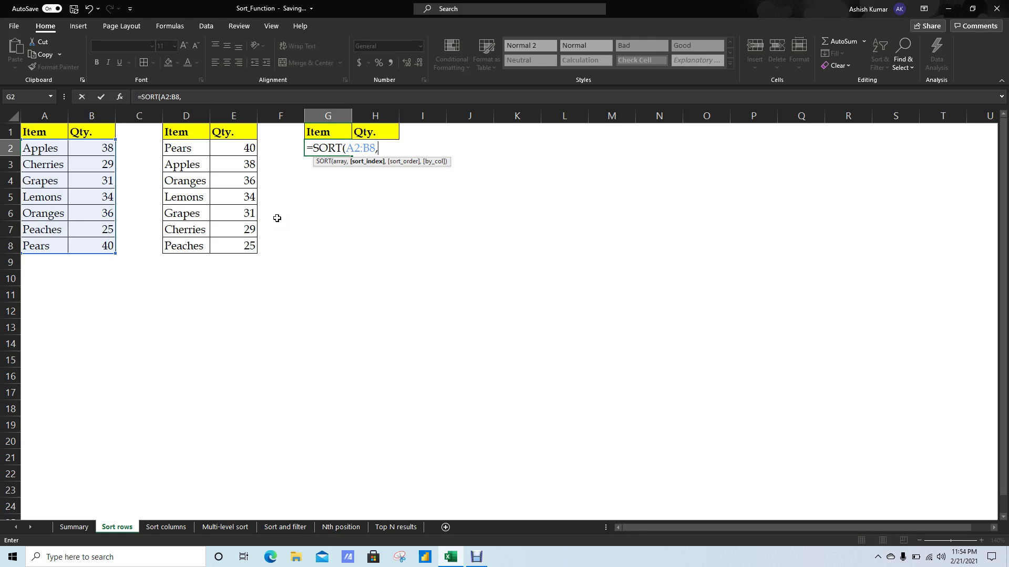
{"action": "type", "text": "1"}
{"action": "key", "text": "BackSpace"}
{"action": "type", "text": "2"}
{"action": "key", "text": "BackSpace"}
{"action": "type", "text": "3"}
{"action": "key", "text": "BackSpace"}
{"action": "type", "text": ","}
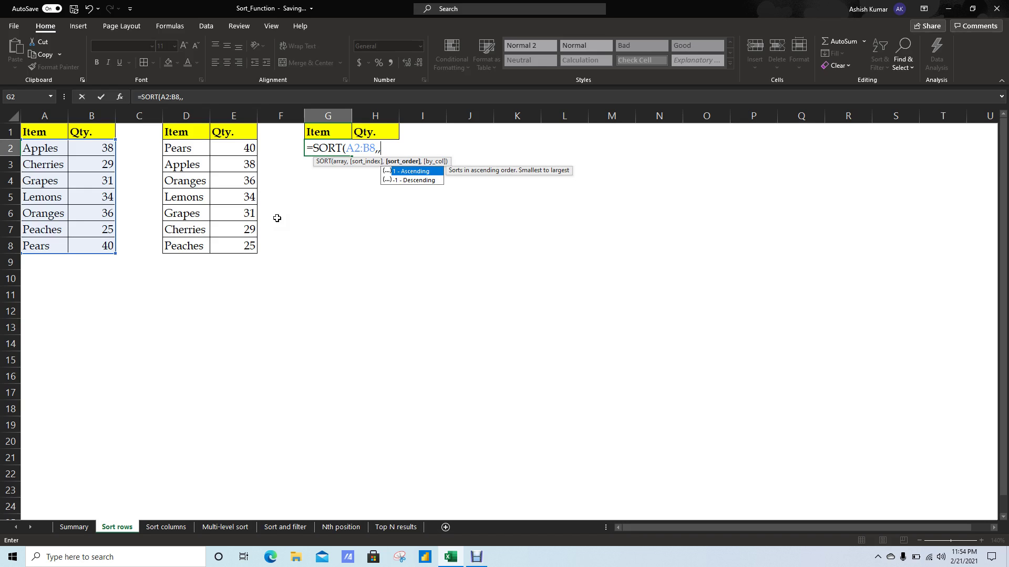
{"action": "key", "text": "BackSpace"}
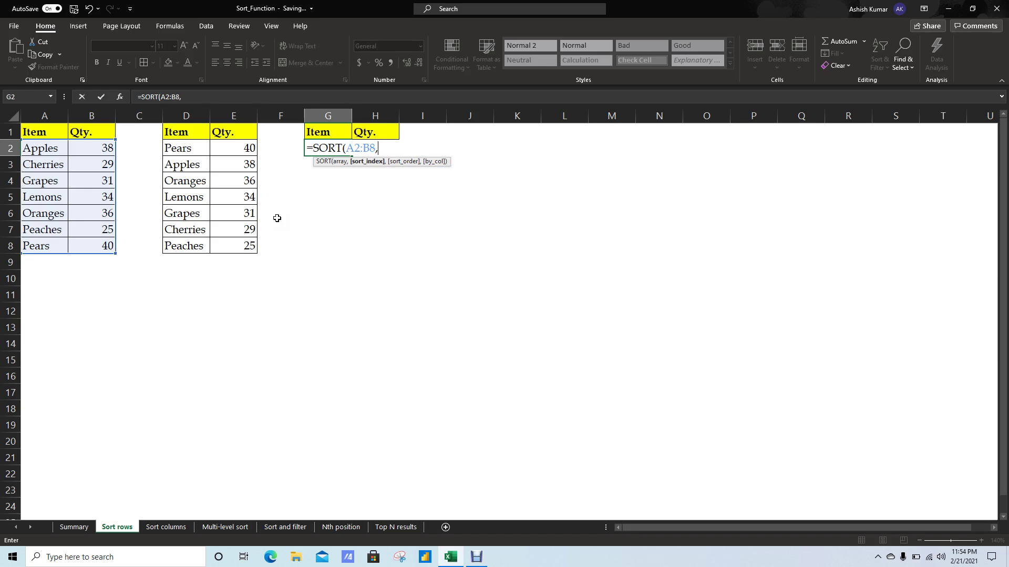
{"action": "type", "text": "1"}
{"action": "type", "text": ","}
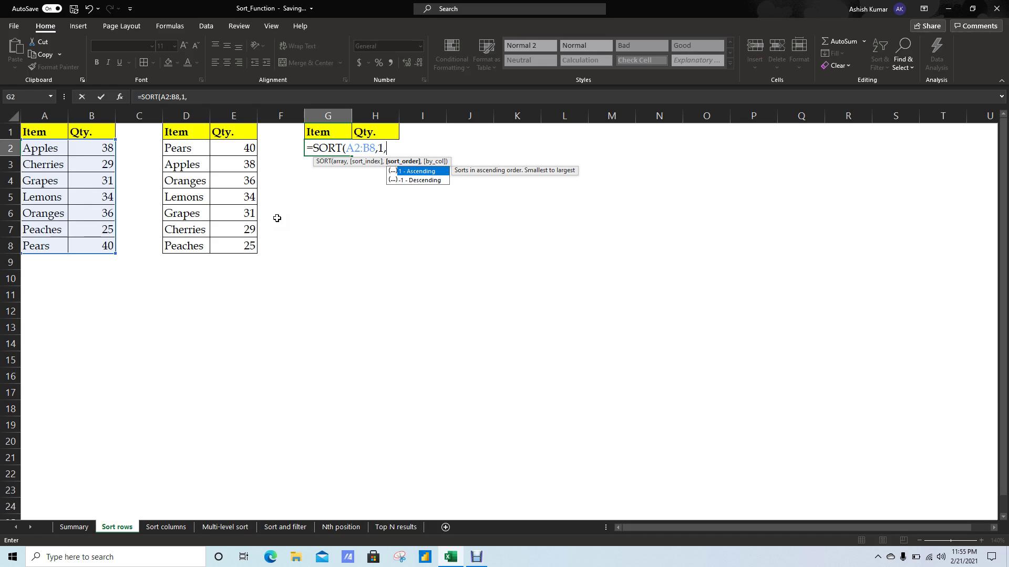
{"action": "type", "text": "1"}
{"action": "key", "text": "Tab"}
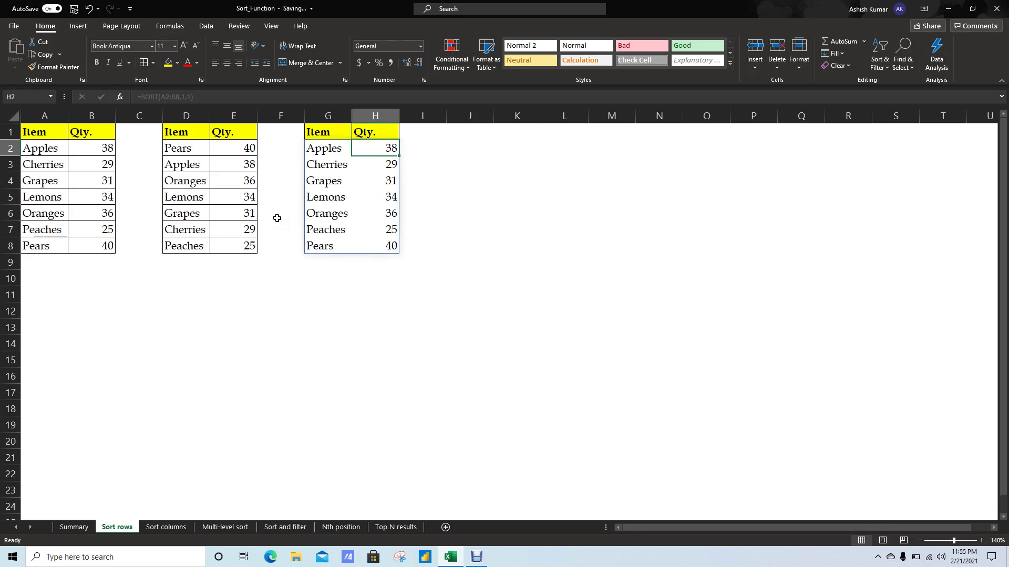
{"action": "key", "text": "Left"}
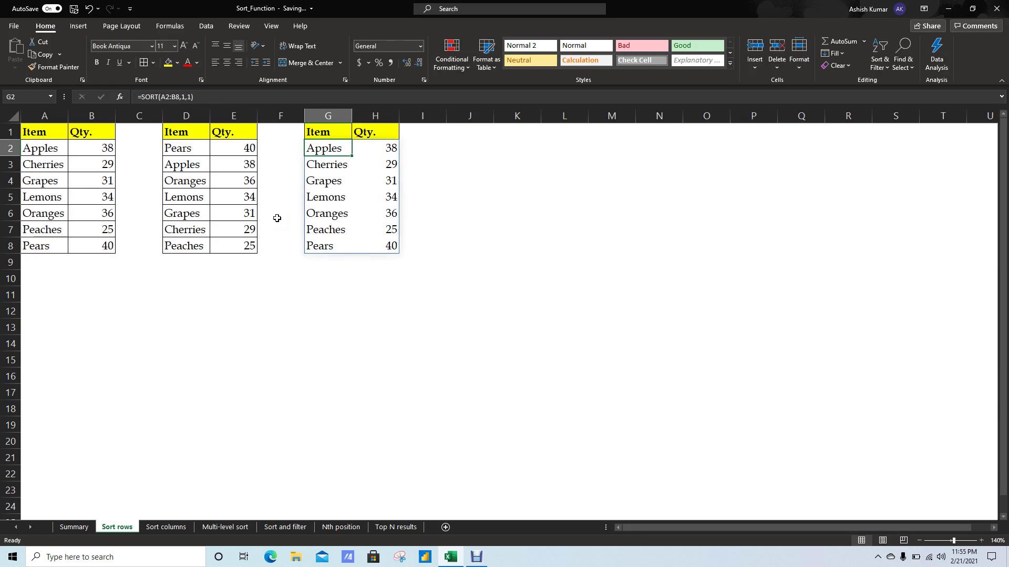
Change the G2 formula's sort index to 2 so the fruits sort by Qty.
{"action": "key", "text": "Left"}
{"action": "key", "text": "Left"}
{"action": "key", "text": "Up"}
{"action": "key", "text": "Right"}
{"action": "key", "text": "Right"}
{"action": "key", "text": "Right"}
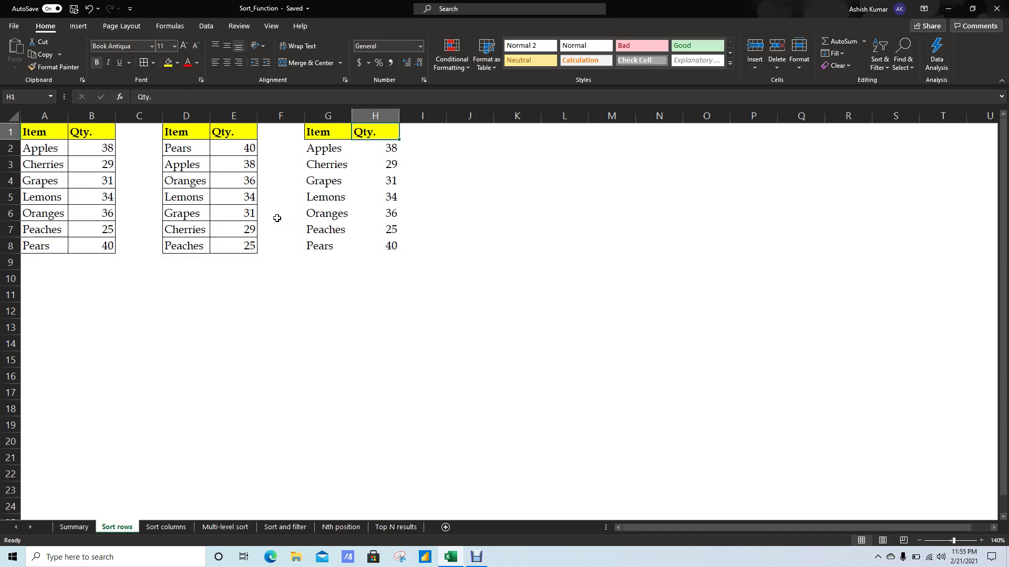
{"action": "key", "text": "Left"}
{"action": "key", "text": "Down"}
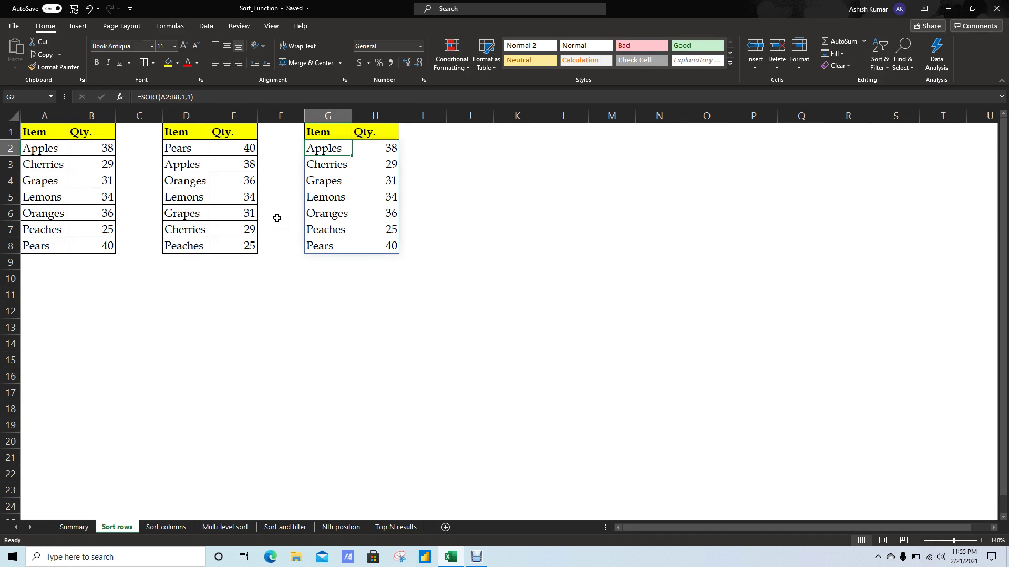
{"action": "key", "text": "F2"}
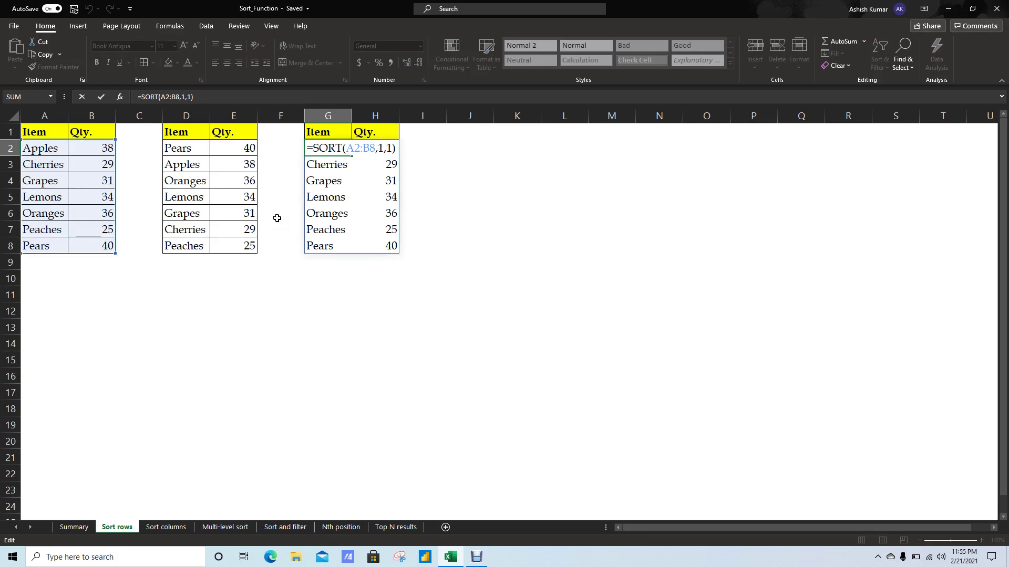
{"action": "key", "text": "Left"}
{"action": "key", "text": "Left"}
{"action": "key", "text": "Left"}
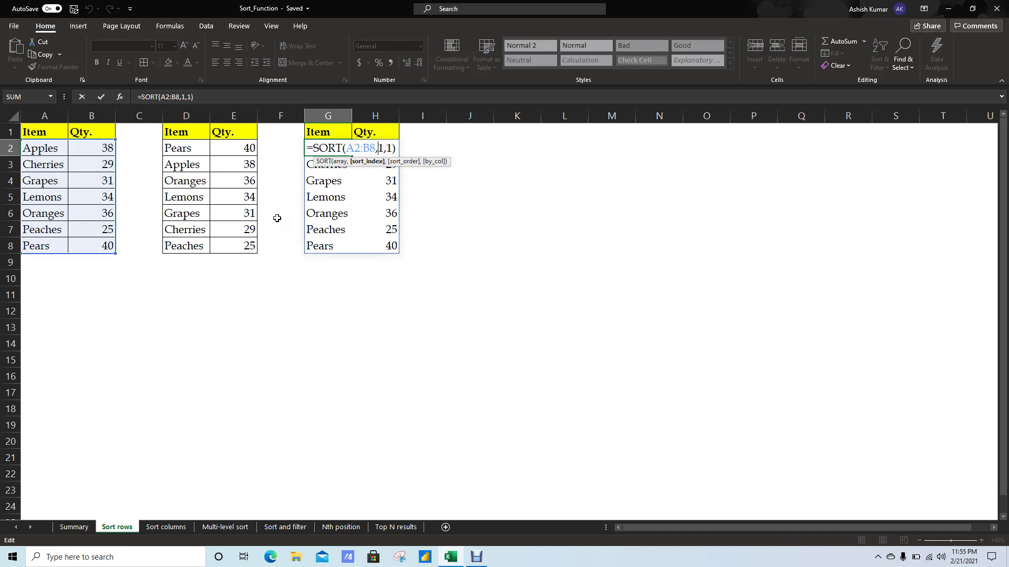
{"action": "key", "text": "Delete"}
{"action": "type", "text": "2"}
{"action": "key", "text": "Return"}
Set the sort order to -1 for descending Qty., then switch to the Sort columns sheet.
{"action": "key", "text": "Up"}
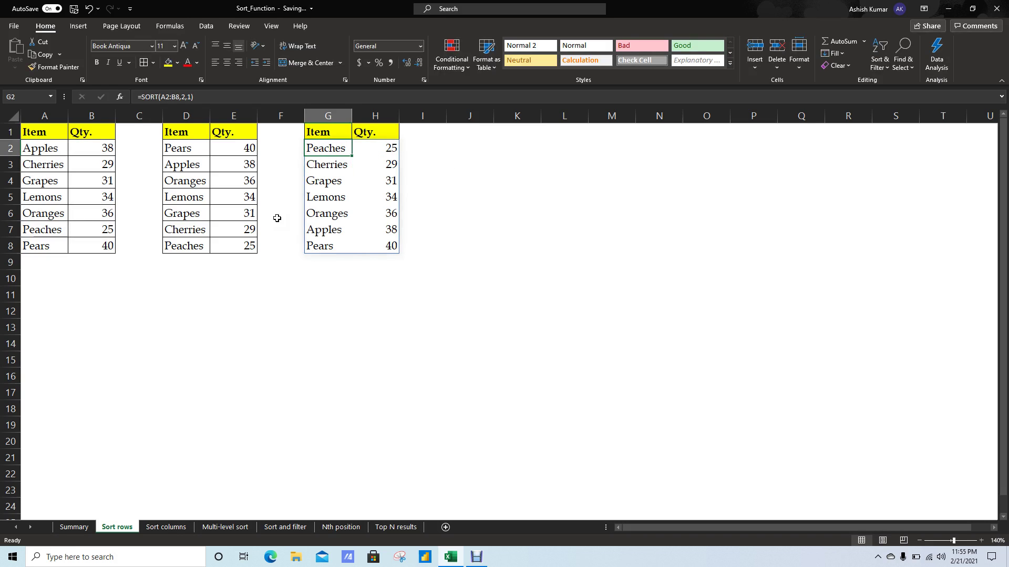
{"action": "key", "text": "F2"}
{"action": "key", "text": "Left"}
{"action": "key", "text": "Left"}
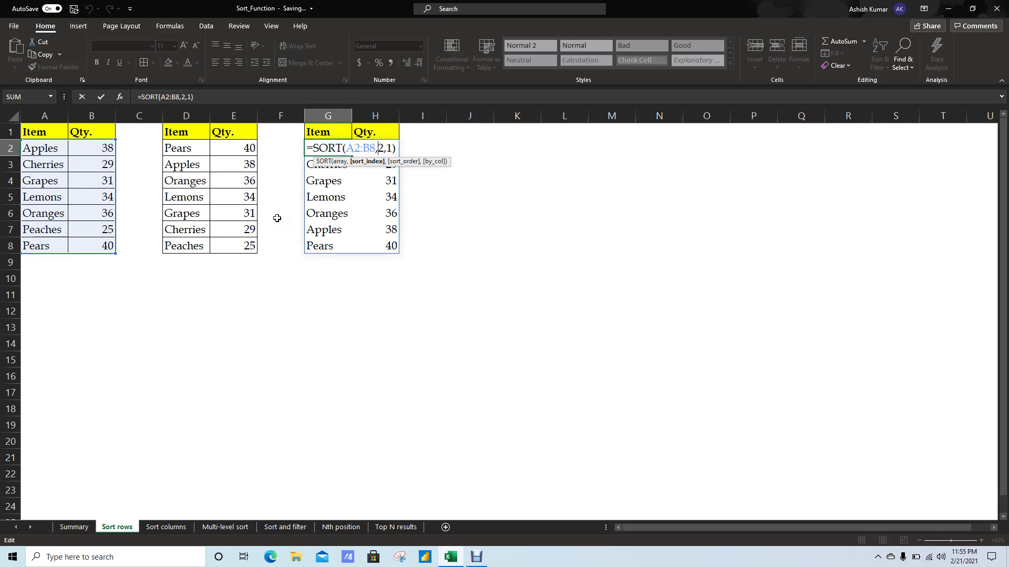
{"action": "key", "text": "Right"}
{"action": "key", "text": "Right"}
{"action": "type", "text": "-"}
{"action": "key", "text": "Return"}
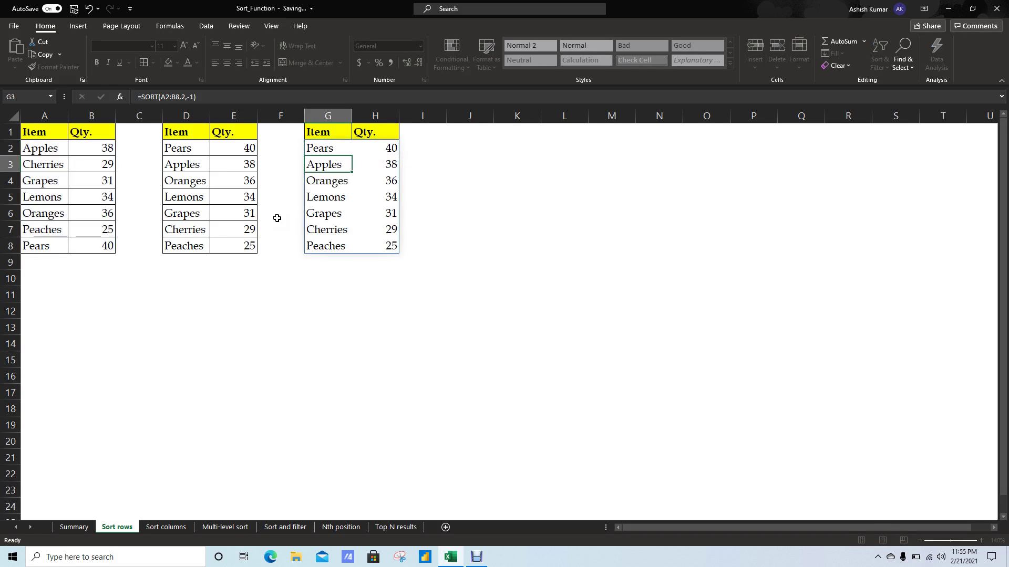
{"action": "key", "text": "Up"}
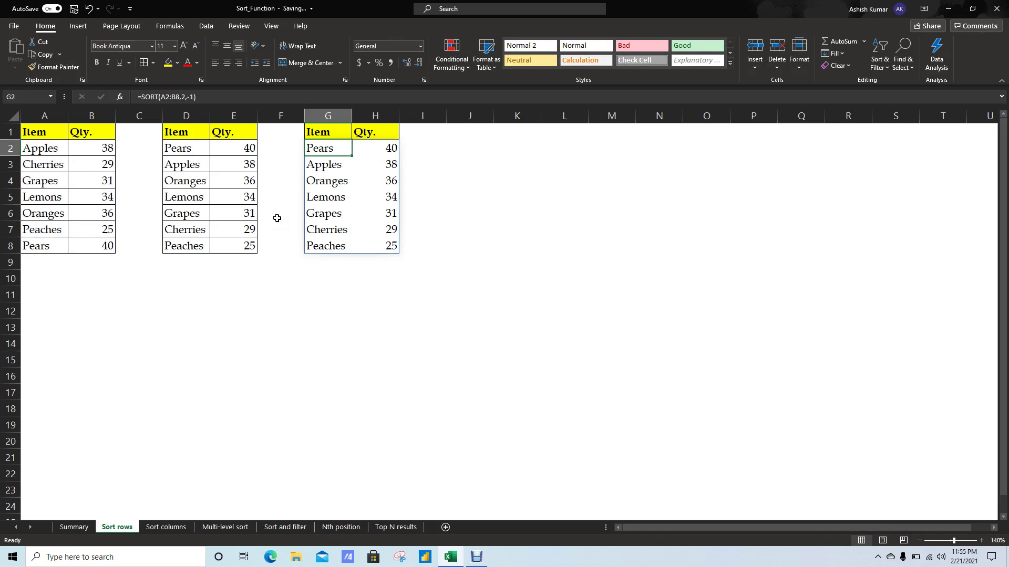
{"action": "key", "text": "Right"}
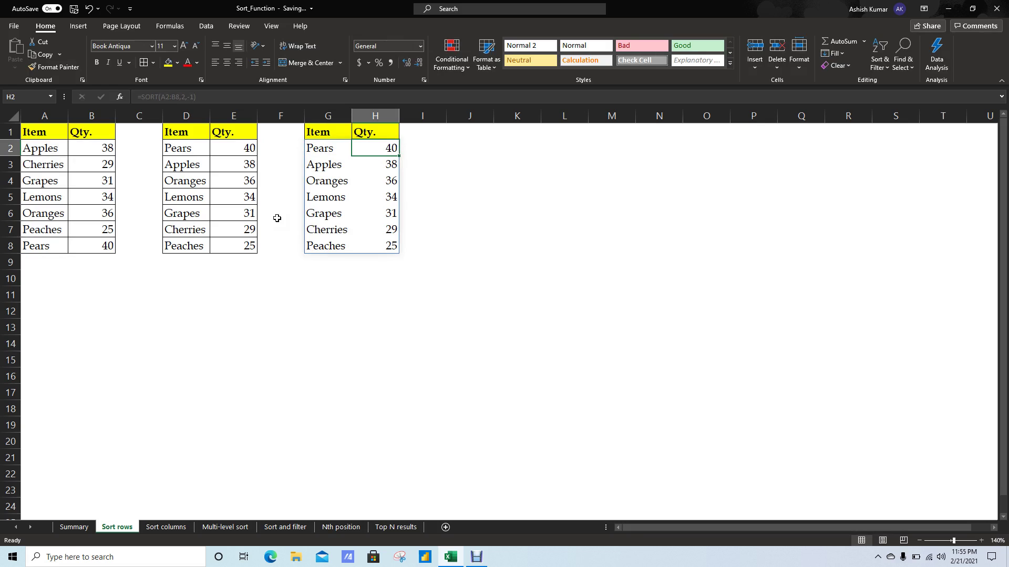
{"action": "key", "text": "ctrl+Page_Down"}
Glance at the Sort rows sheet, then return to Sort columns and select cell E9.
{"action": "key", "text": "Up"}
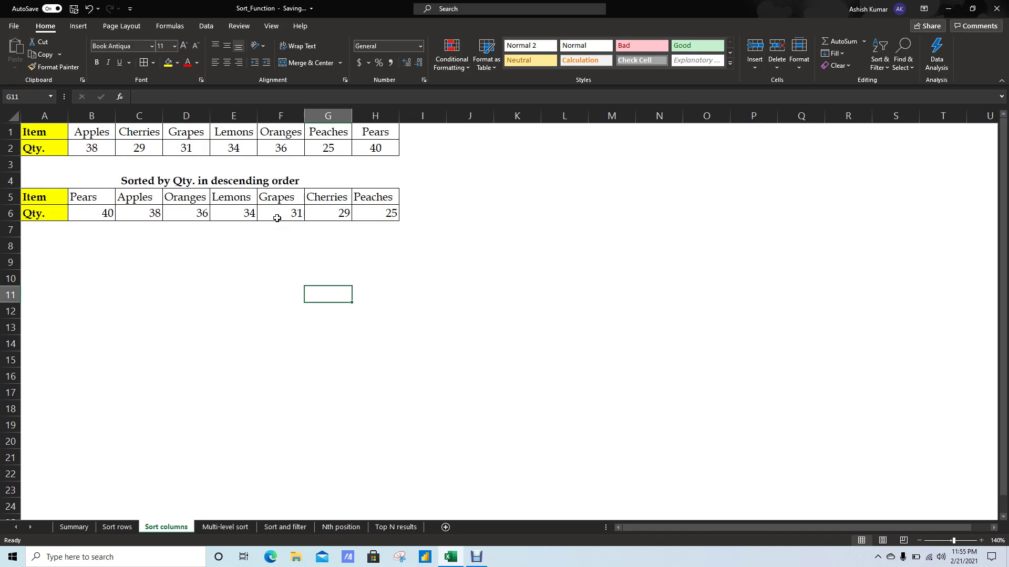
{"action": "key", "text": "Up"}
{"action": "key", "text": "Up"}
{"action": "key", "text": "Left"}
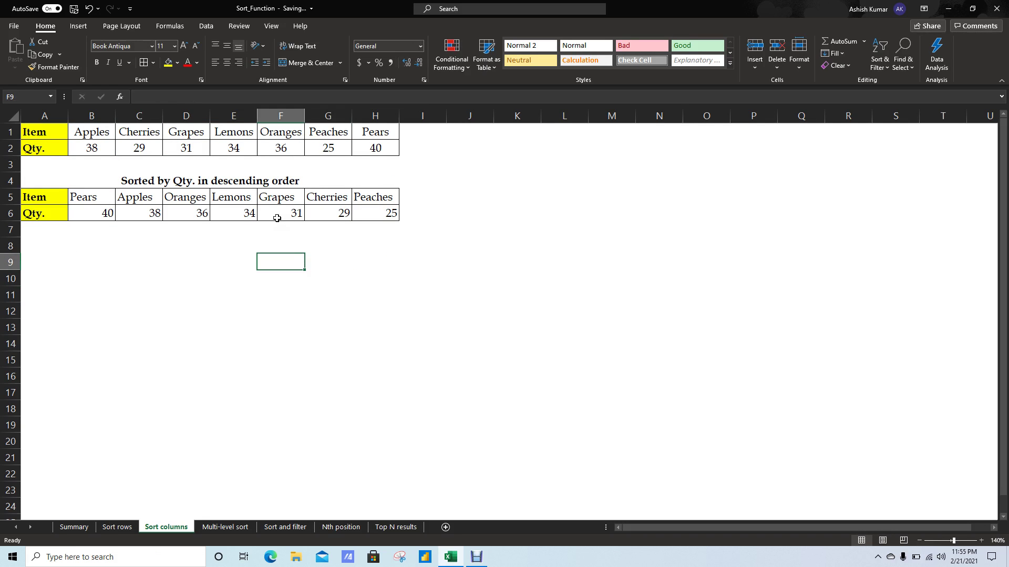
{"action": "left_click", "coordinate": [124, 529]}
{"action": "left_click", "coordinate": [159, 528]}
{"action": "left_click", "coordinate": [240, 266]}
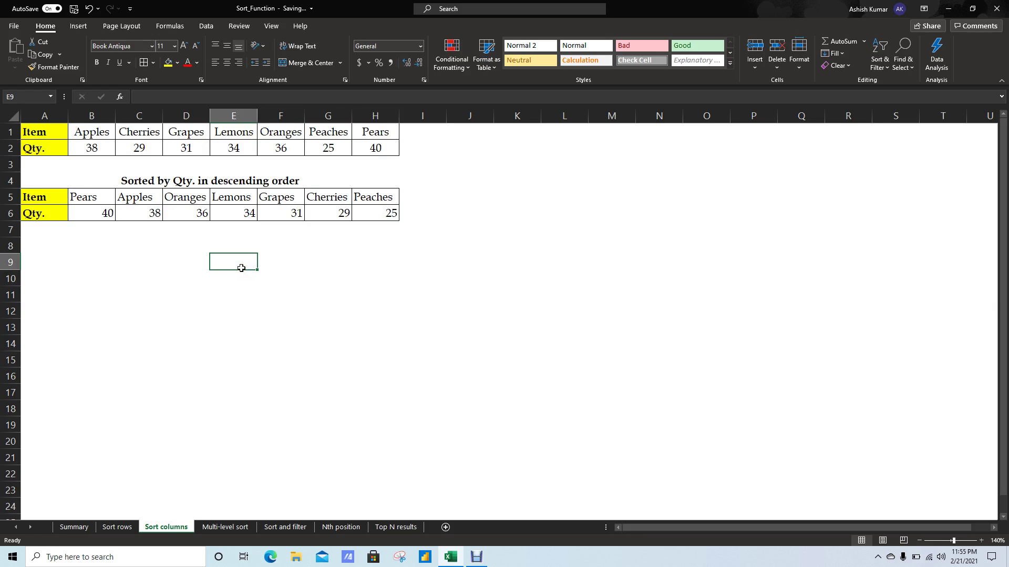
Enter four sample first names across E9:H9, completing the truncated second name.
{"action": "type", "text": "Raj"}
{"action": "key", "text": "Tab"}
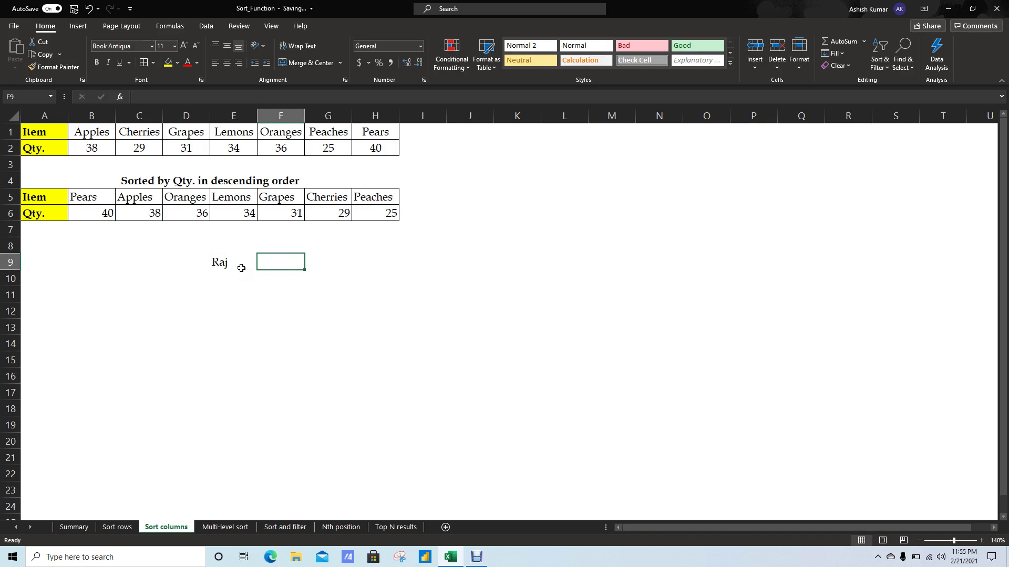
{"action": "type", "text": "Kunda"}
{"action": "key", "text": "Tab"}
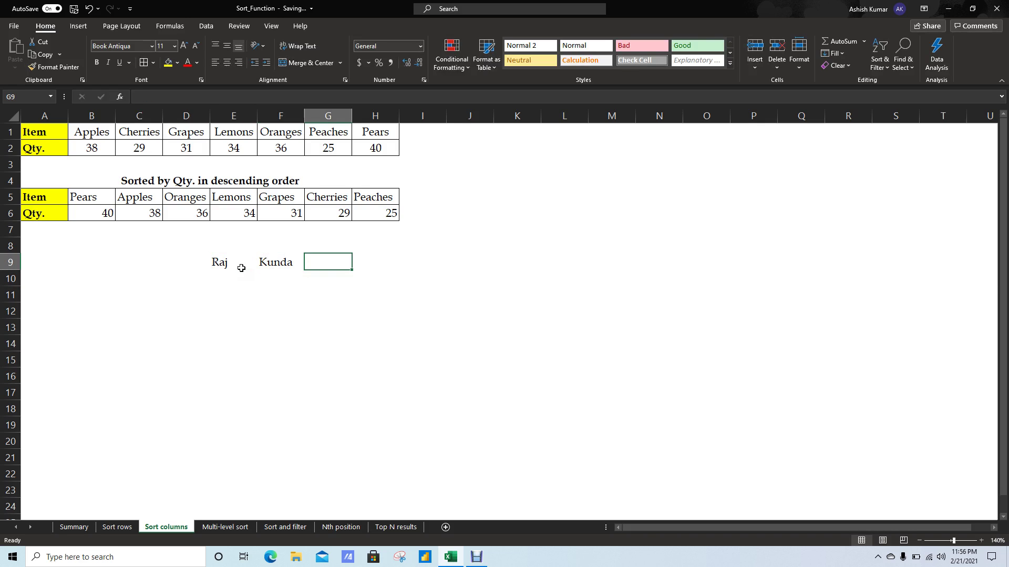
{"action": "key", "text": "Left"}
{"action": "key", "text": "F2"}
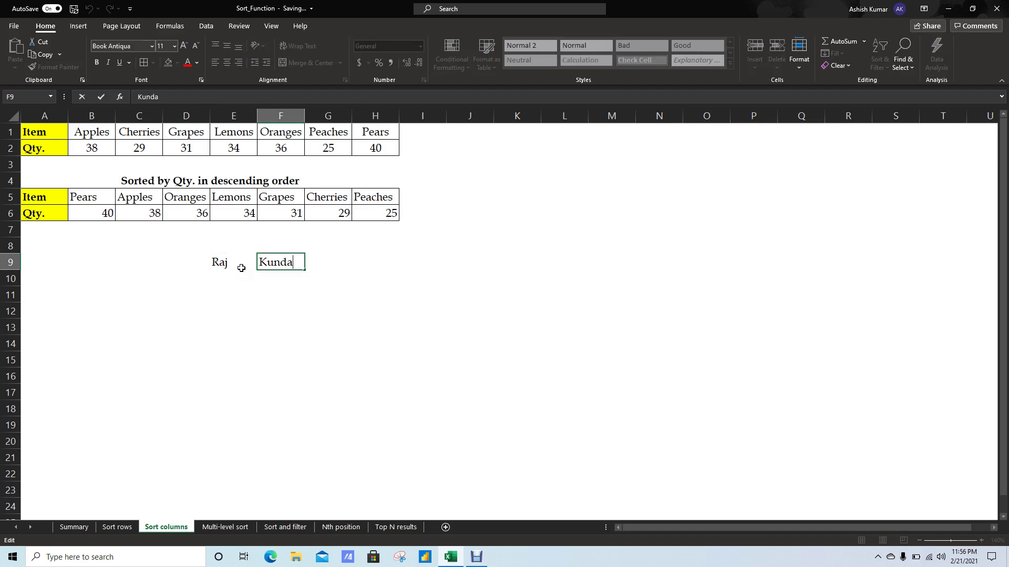
{"action": "type", "text": "n"}
{"action": "key", "text": "Tab"}
{"action": "type", "text": "Paw"}
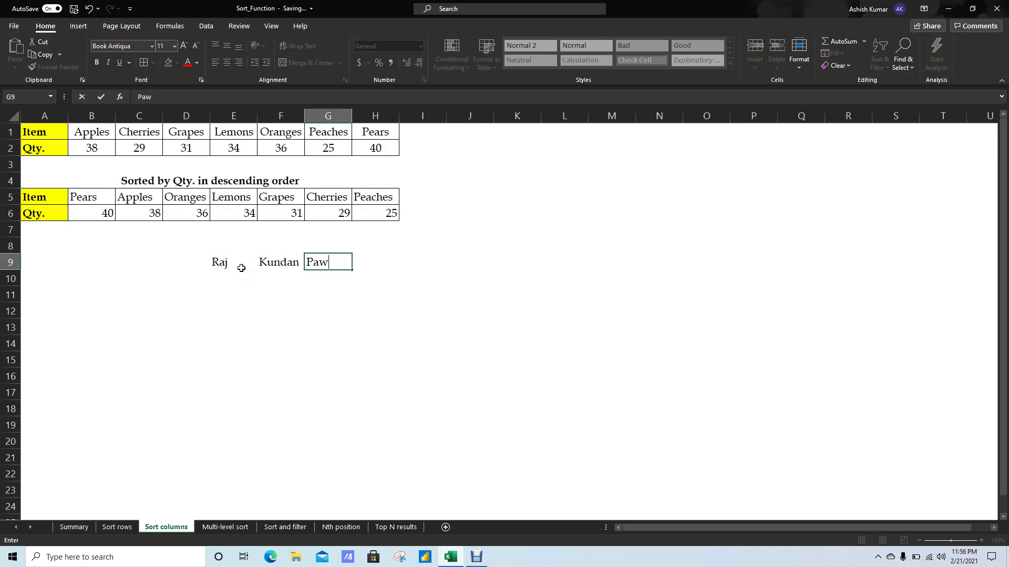
{"action": "type", "text": "an"}
{"action": "key", "text": "Tab"}
{"action": "type", "text": "Vi"}
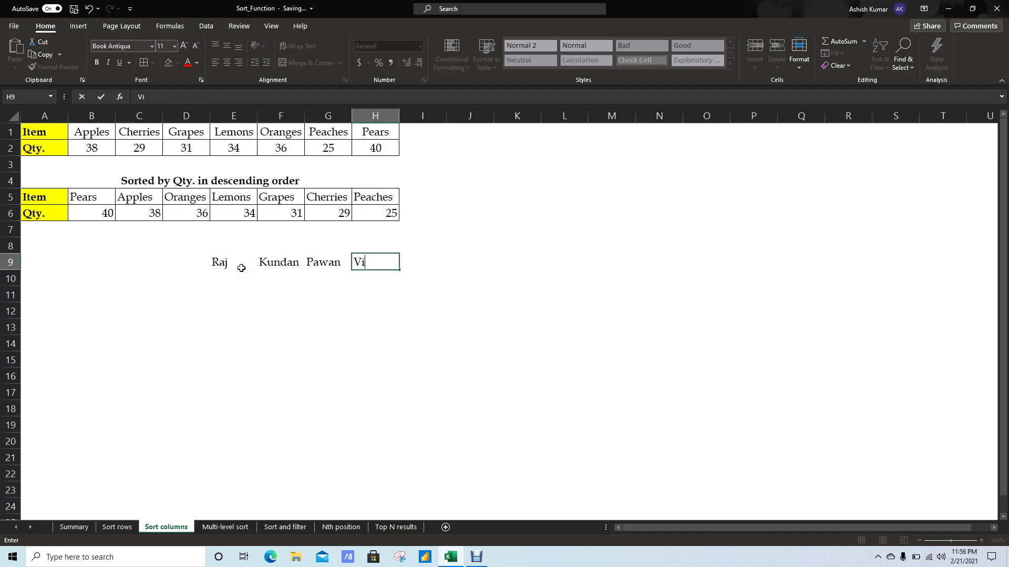
{"action": "type", "text": "nay"}
{"action": "key", "text": "Return"}
{"action": "key", "text": "Left"}
{"action": "key", "text": "Left"}
{"action": "key", "text": "Left"}
{"action": "key", "text": "Down"}
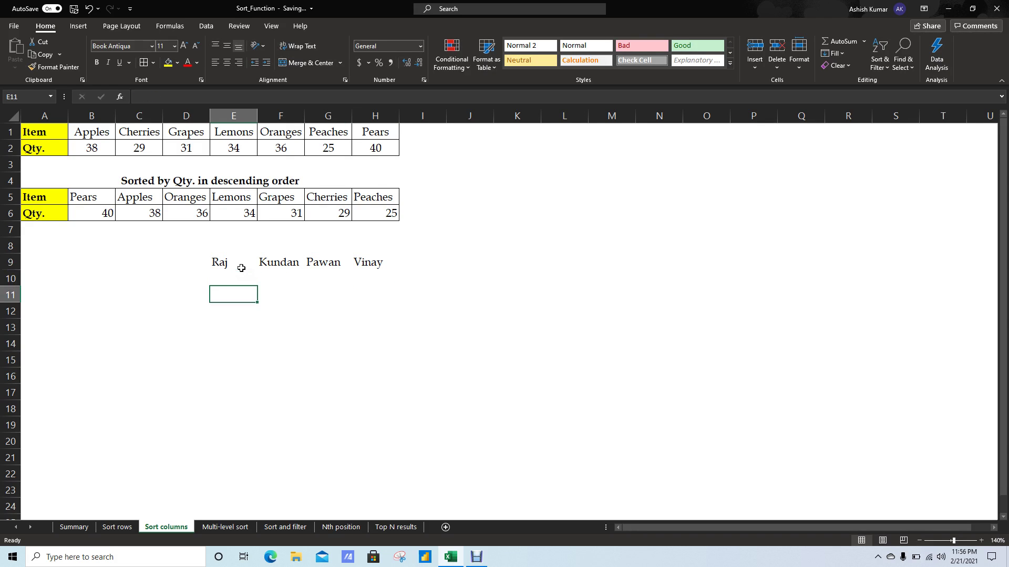
{"action": "key", "text": "F2"}
Start SORT formulas in E11 and E10, then abandon both attempts.
{"action": "type", "text": "="}
{"action": "key", "text": "Escape"}
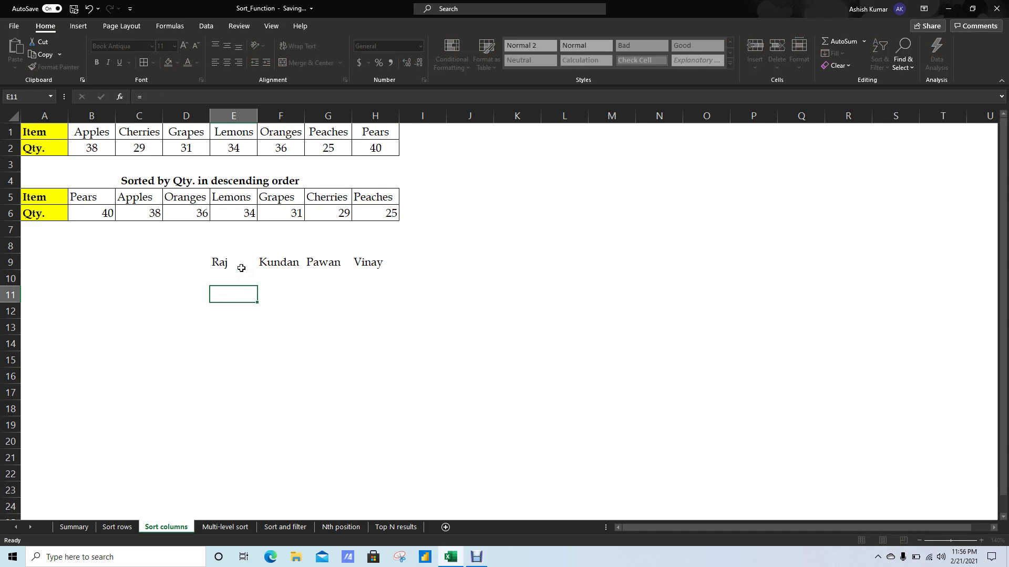
{"action": "key", "text": "Up"}
{"action": "type", "text": "=s"}
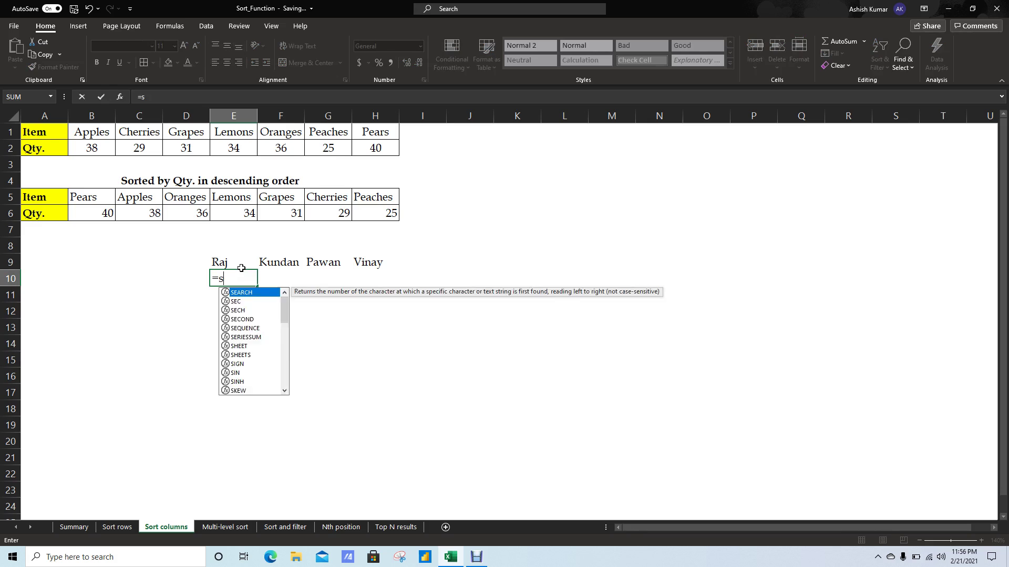
{"action": "type", "text": "ort"}
{"action": "key", "text": "Tab"}
{"action": "left_click", "coordinate": [242, 268]}
{"action": "key", "text": "Escape"}
Enter =SORT(E9:H9,1,1) in E13 to spill the names row.
{"action": "key", "text": "Down"}
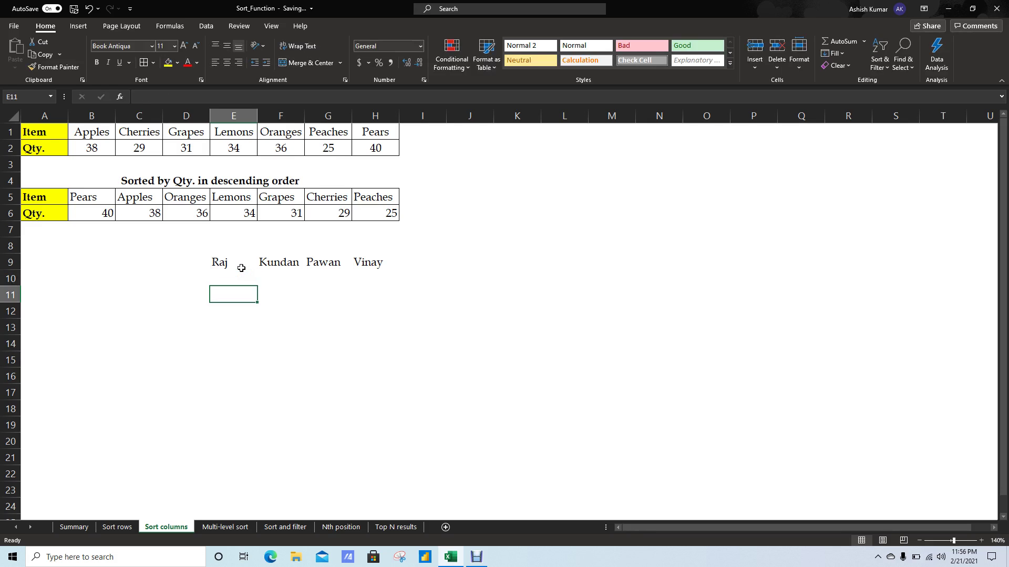
{"action": "key", "text": "Down"}
{"action": "key", "text": "Down"}
{"action": "type", "text": "=so"}
{"action": "key", "text": "Tab"}
{"action": "key", "text": "Up"}
{"action": "key", "text": "Up"}
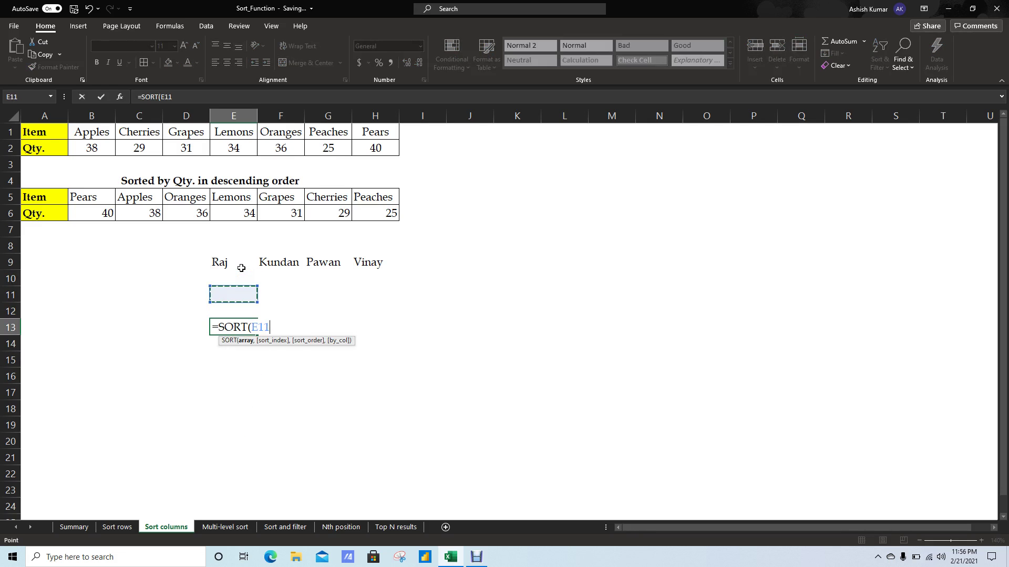
{"action": "key", "text": "Up"}
{"action": "key", "text": "Up"}
{"action": "key", "text": "ctrl+shift+Right"}
{"action": "type", "text": ","}
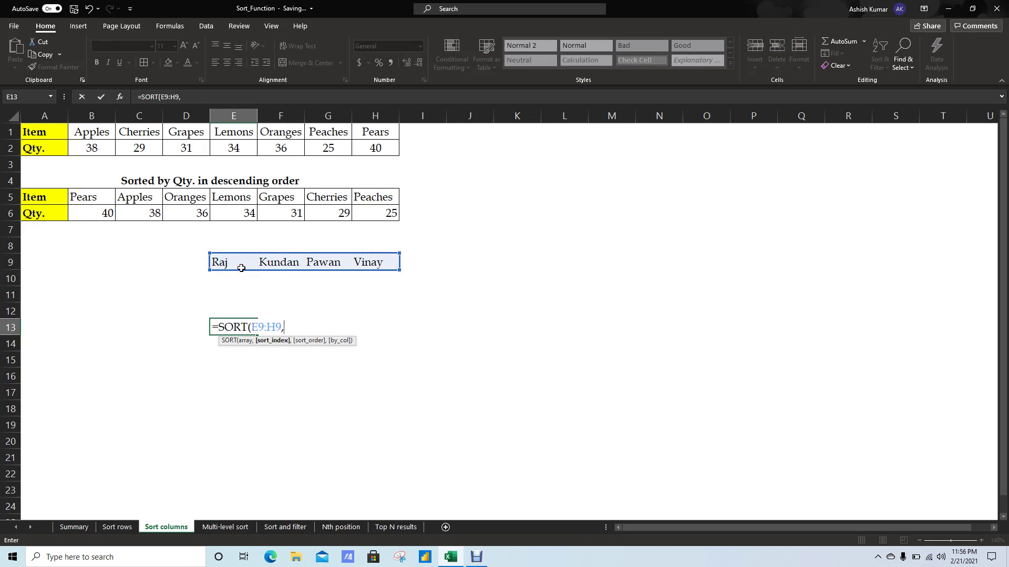
{"action": "type", "text": "1,"}
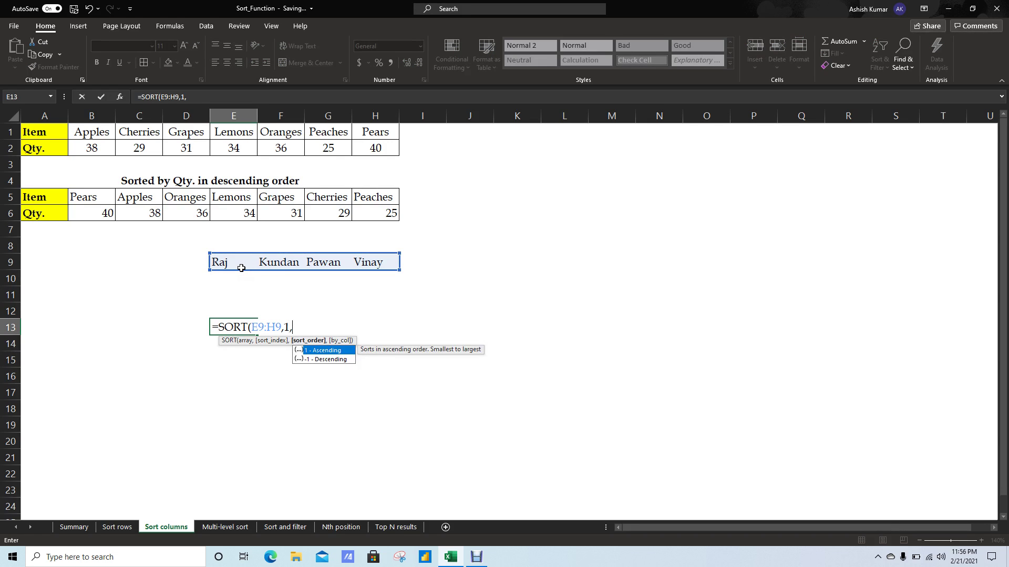
{"action": "type", "text": "1"}
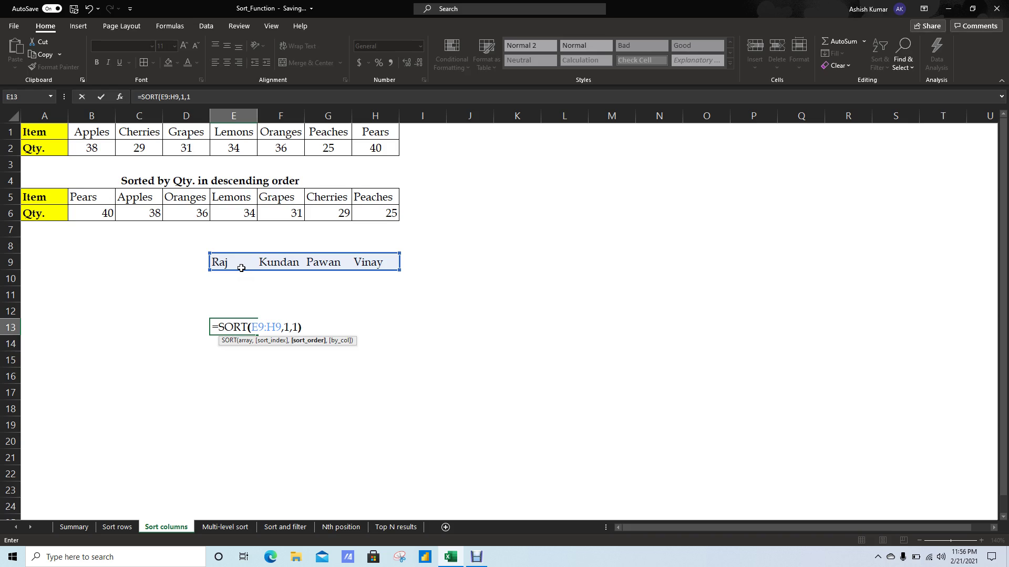
{"action": "type", "text": ")"}
{"action": "key", "text": "BackSpace"}
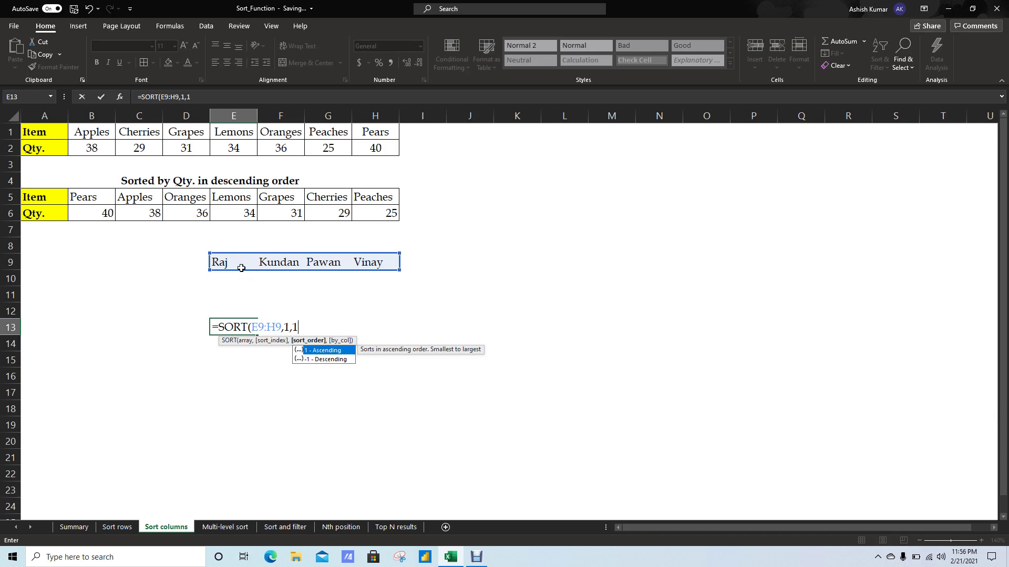
{"action": "type", "text": ")"}
{"action": "key", "text": "Return"}
Change the E13 sort order to -1 for descending names.
{"action": "key", "text": "Up"}
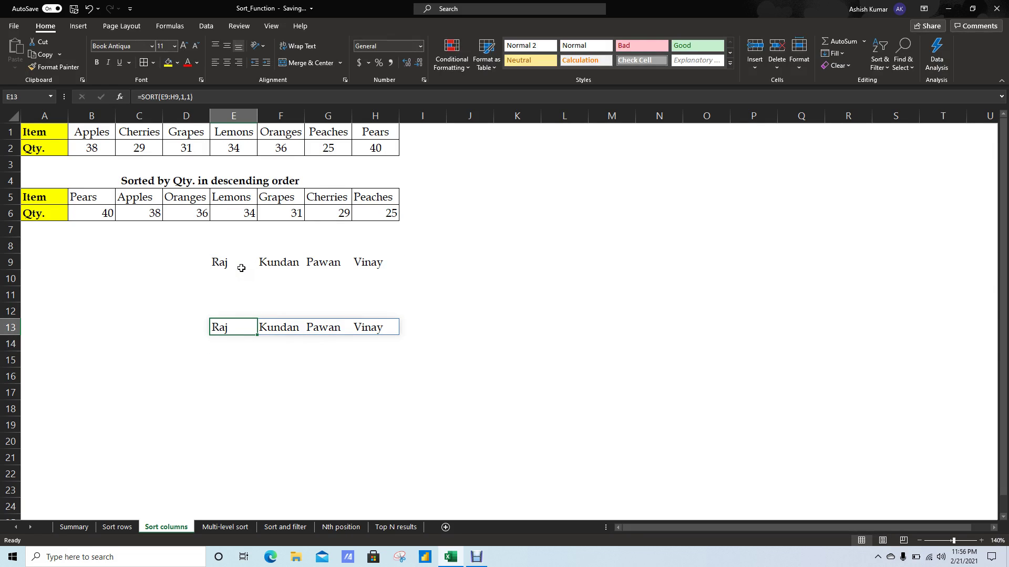
{"action": "key", "text": "F2"}
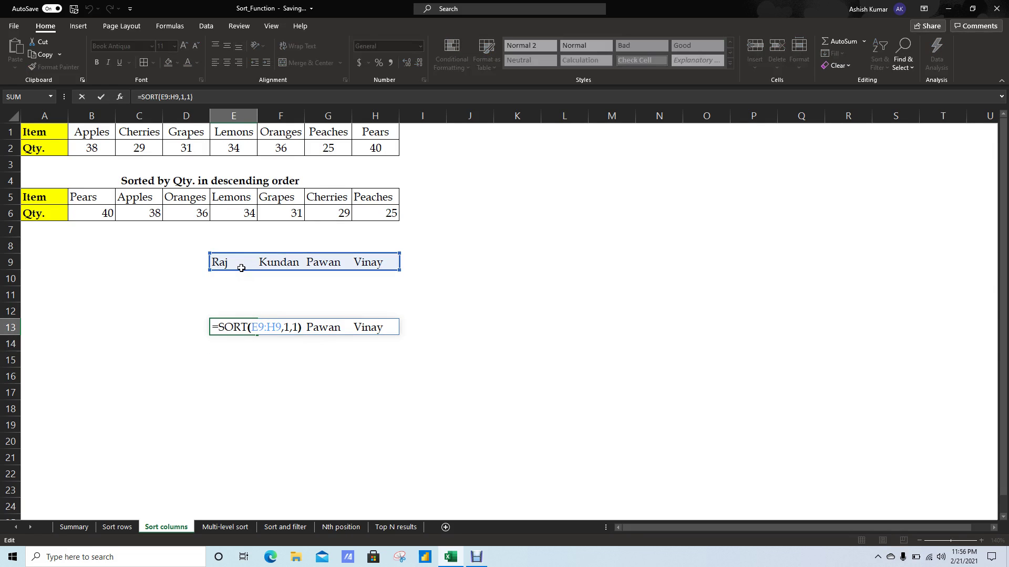
{"action": "key", "text": "Right"}
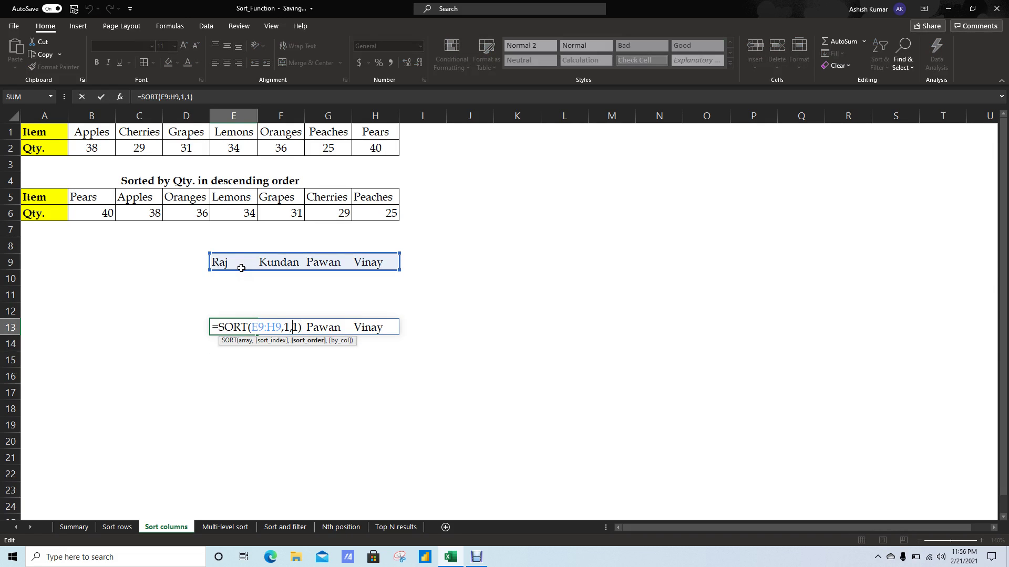
{"action": "type", "text": "-"}
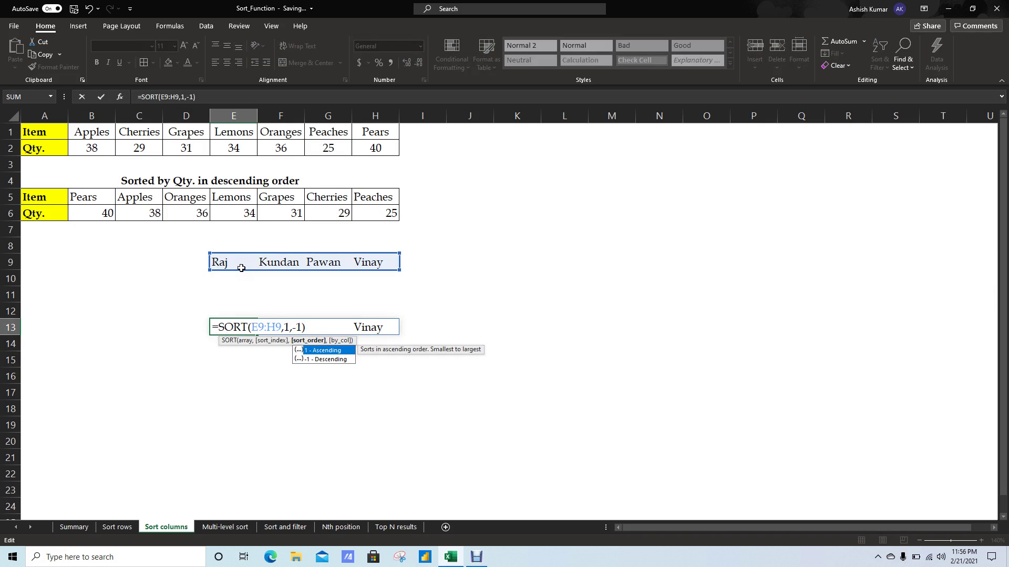
{"action": "key", "text": "ctrl+Return"}
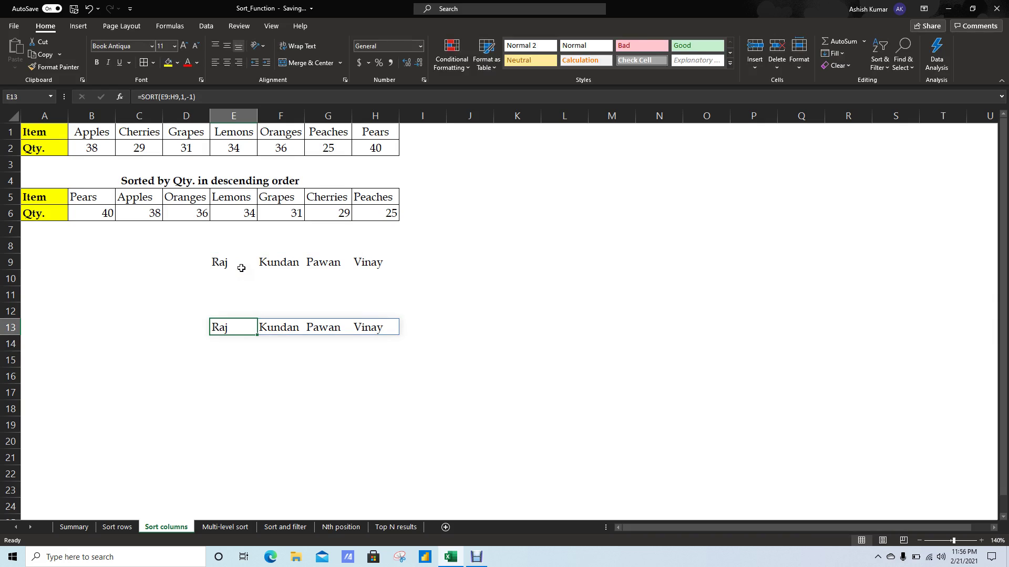
Add TRUE as the by-column argument, making =SORT(E9:H9,1,-1,TRUE).
{"action": "key", "text": "F2"}
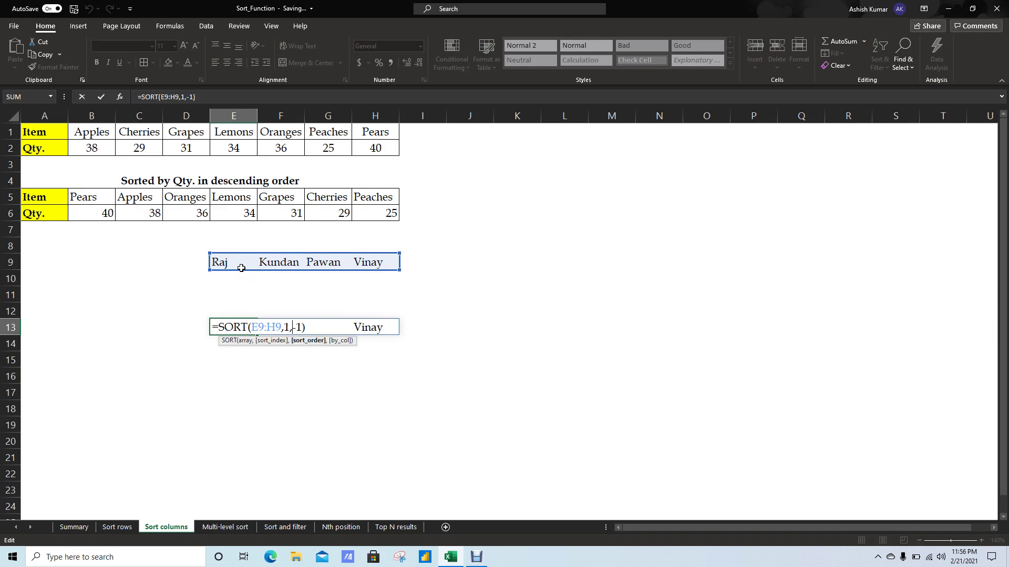
{"action": "key", "text": "Left"}
{"action": "key", "text": "Left"}
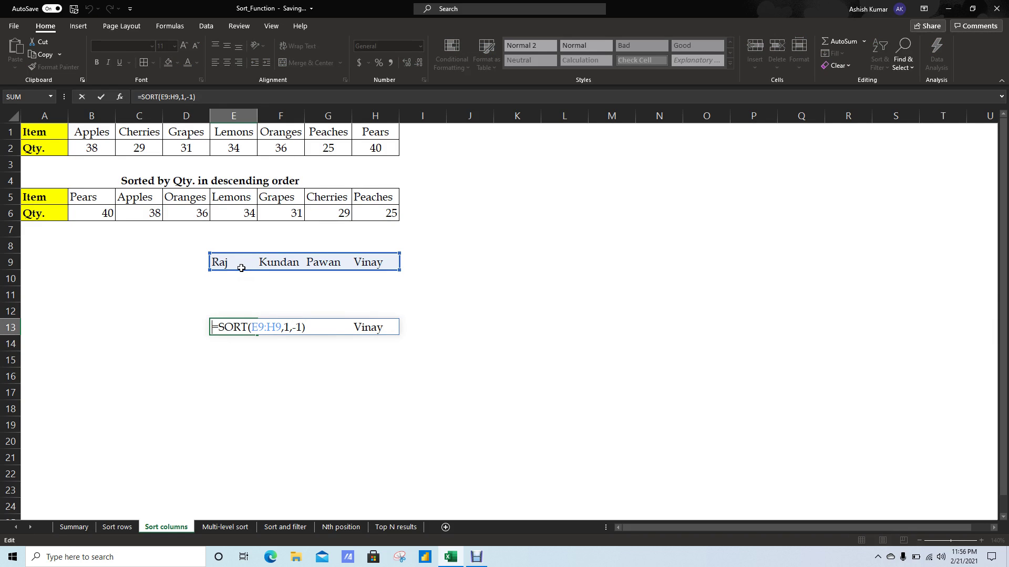
{"action": "key", "text": "Right"}
{"action": "key", "text": "Right"}
{"action": "key", "text": "Right"}
{"action": "key", "text": "Right"}
{"action": "key", "text": "Right"}
{"action": "key", "text": "Right"}
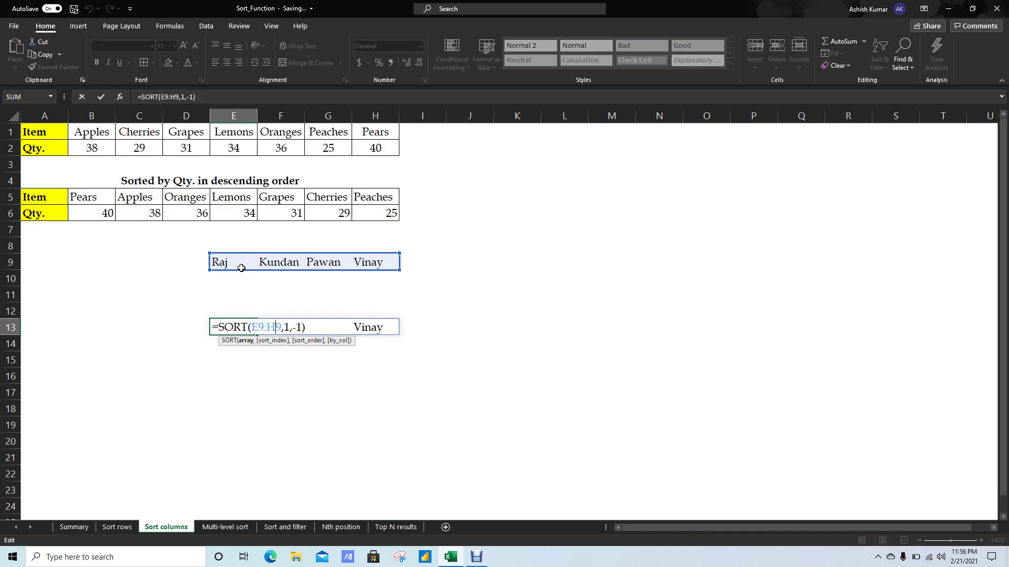
{"action": "key", "text": "Right"}
{"action": "key", "text": "Right"}
{"action": "key", "text": "Right"}
{"action": "key", "text": "BackSpace"}
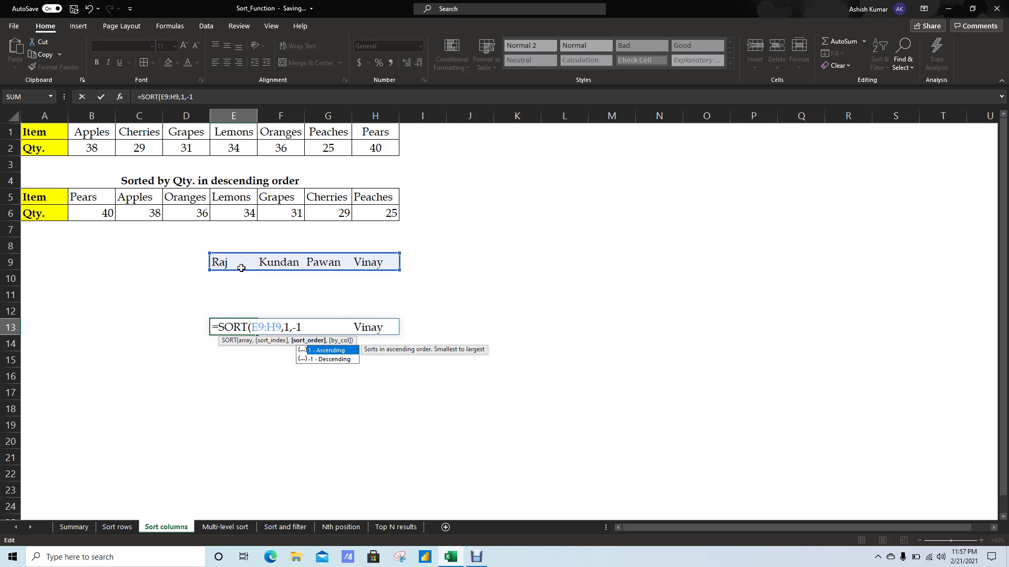
{"action": "key", "text": "Escape"}
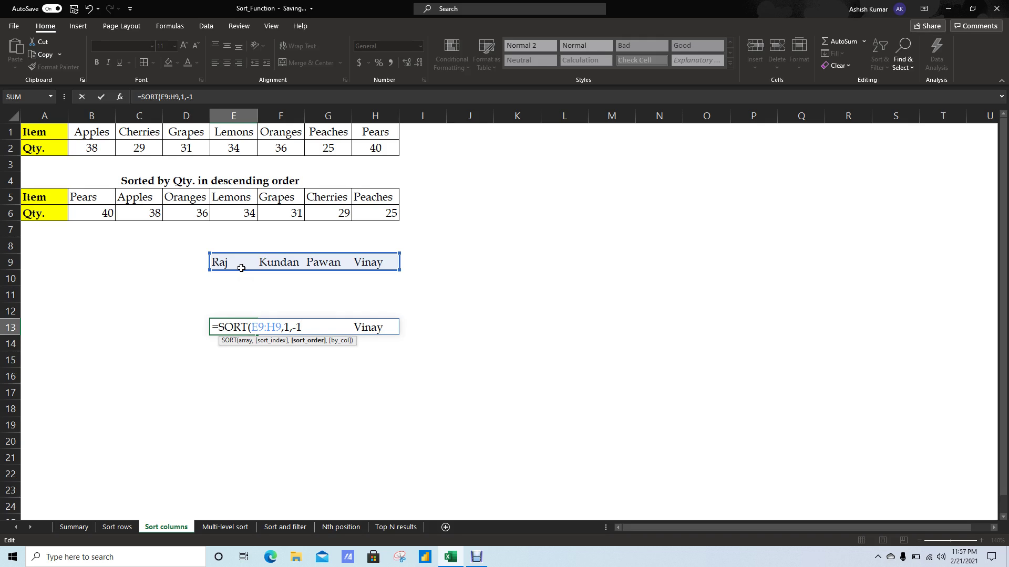
{"action": "type", "text": ","}
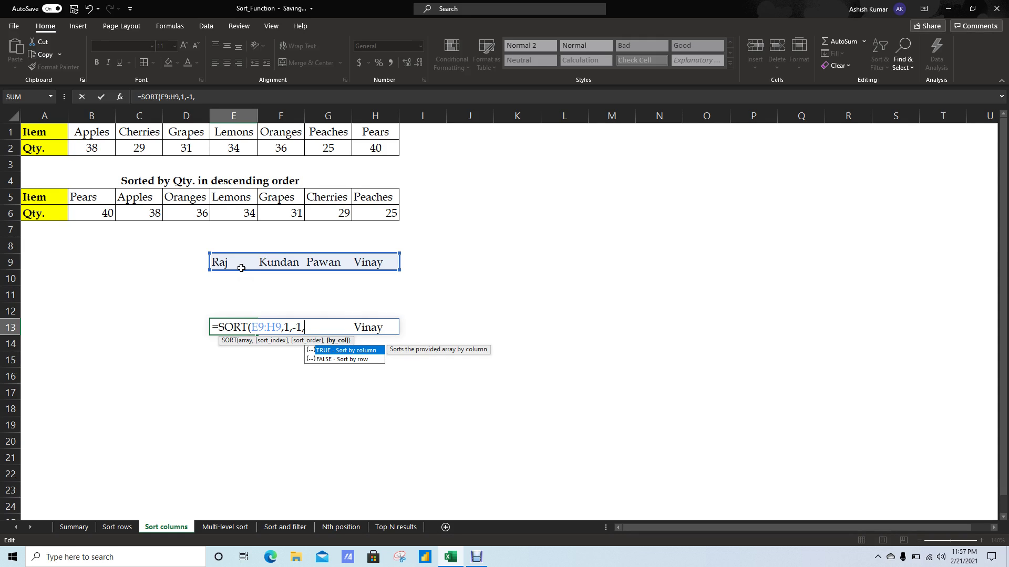
{"action": "key", "text": "Tab"}
{"action": "type", "text": ")"}
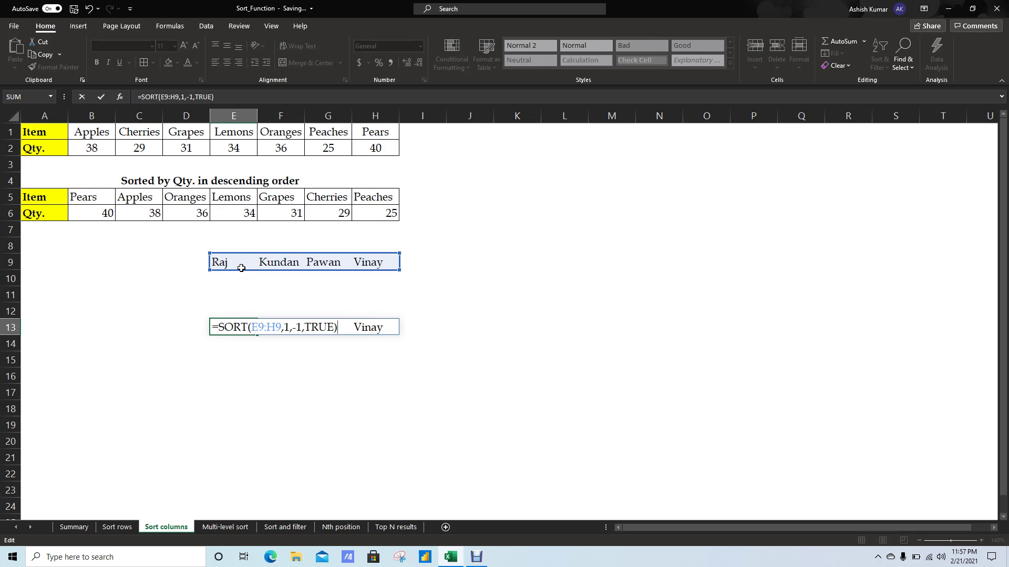
{"action": "key", "text": "Return"}
Remove the minus sign so E13 reads =SORT(E9:H9,1,1,TRUE), sorting names ascending.
{"action": "key", "text": "Up"}
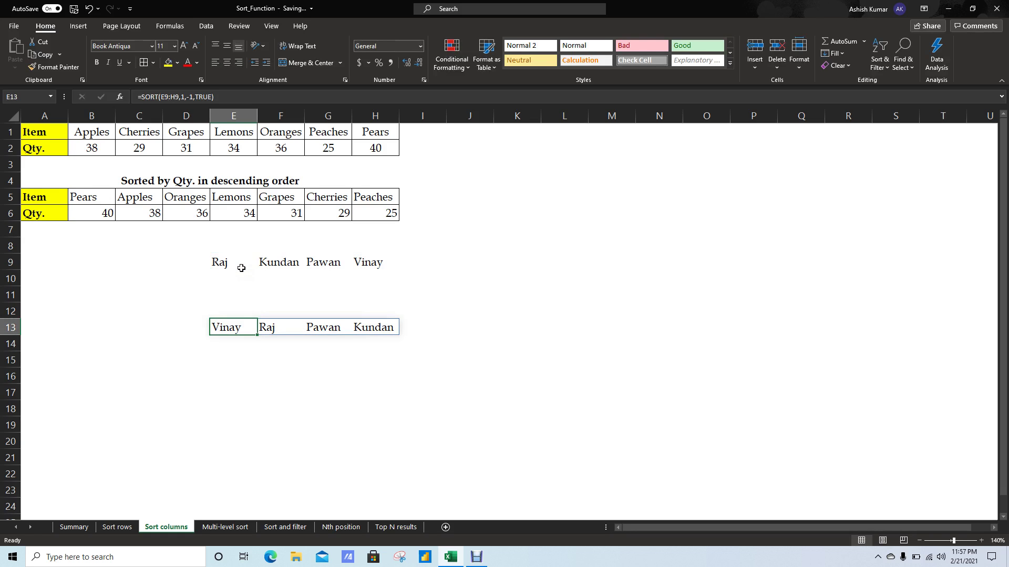
{"action": "key", "text": "F2"}
{"action": "key", "text": "Left"}
{"action": "key", "text": "Left"}
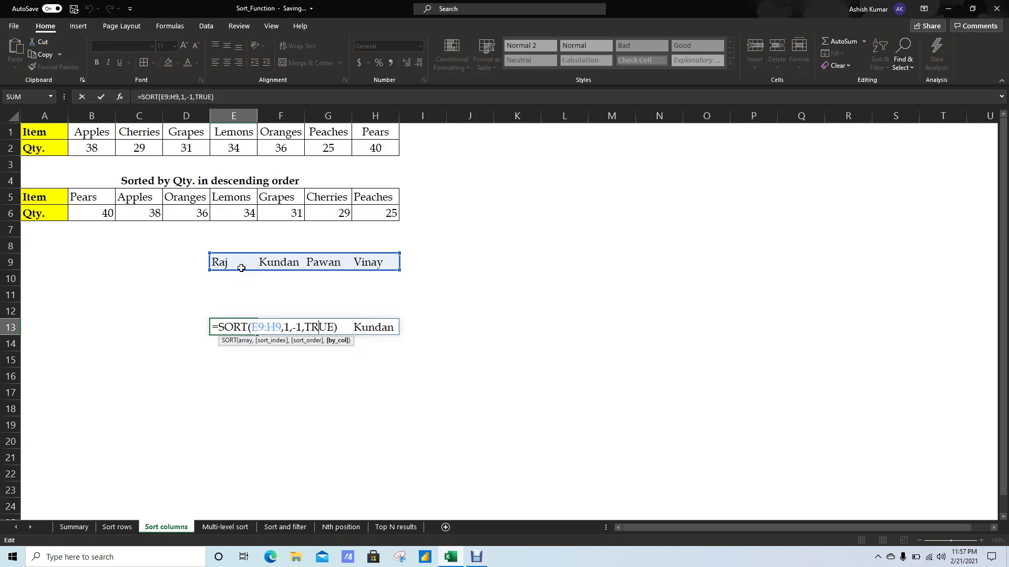
{"action": "key", "text": "Left"}
{"action": "key", "text": "Left"}
{"action": "key", "text": "Left"}
{"action": "key", "text": "shift+Left"}
{"action": "key", "text": "Left"}
{"action": "key", "text": "BackSpace"}
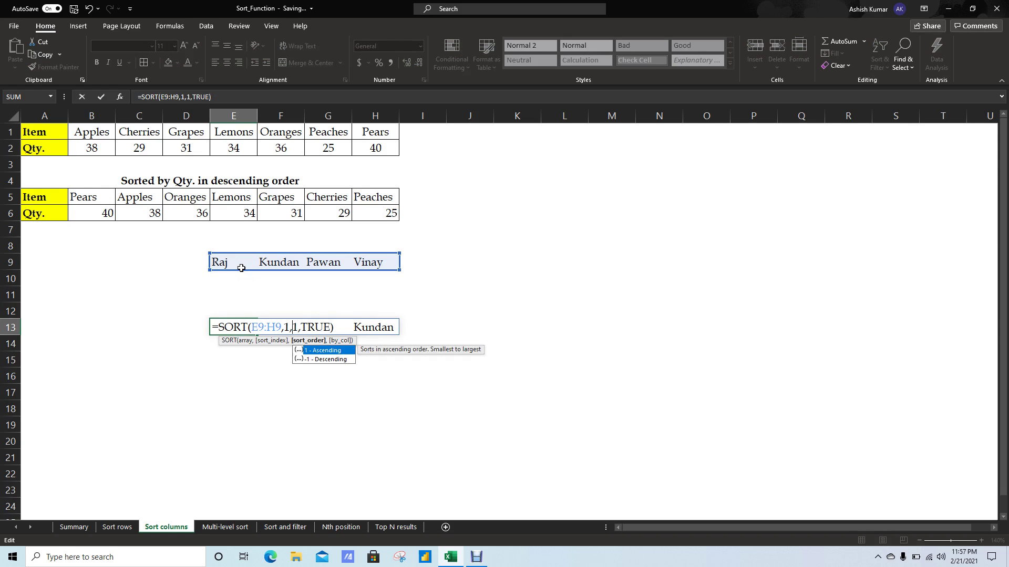
{"action": "type", "text": "1"}
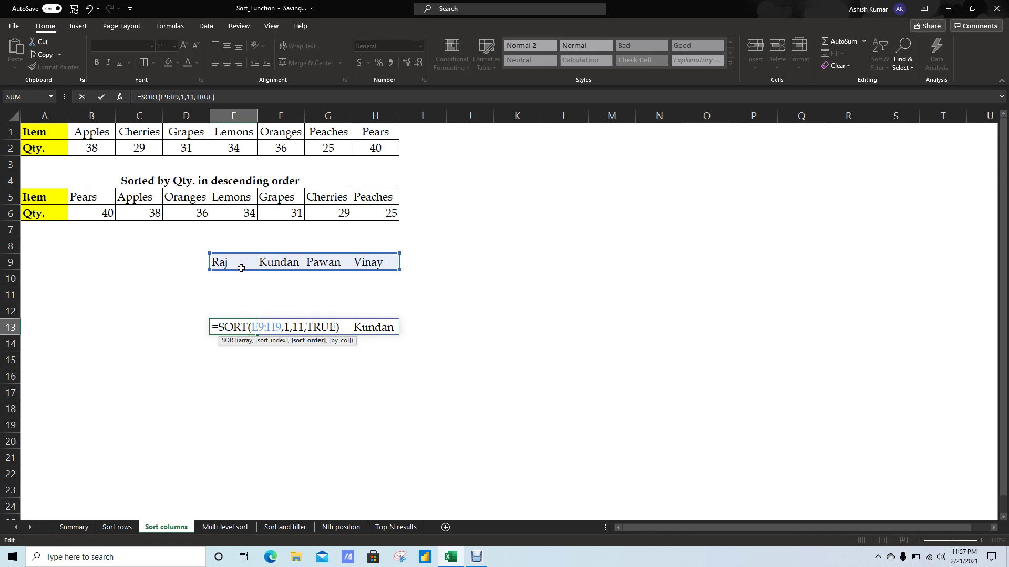
{"action": "key", "text": "Delete"}
{"action": "key", "text": "Return"}
{"action": "key", "text": "Up"}
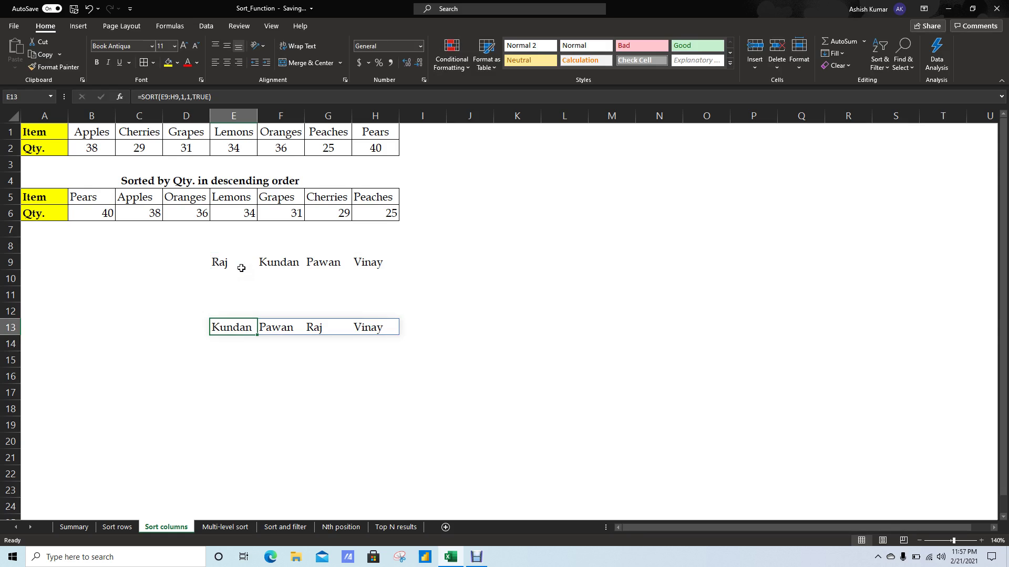
{"action": "key", "text": "Up"}
{"action": "key", "text": "Up"}
{"action": "key", "text": "Up"}
{"action": "key", "text": "Up"}
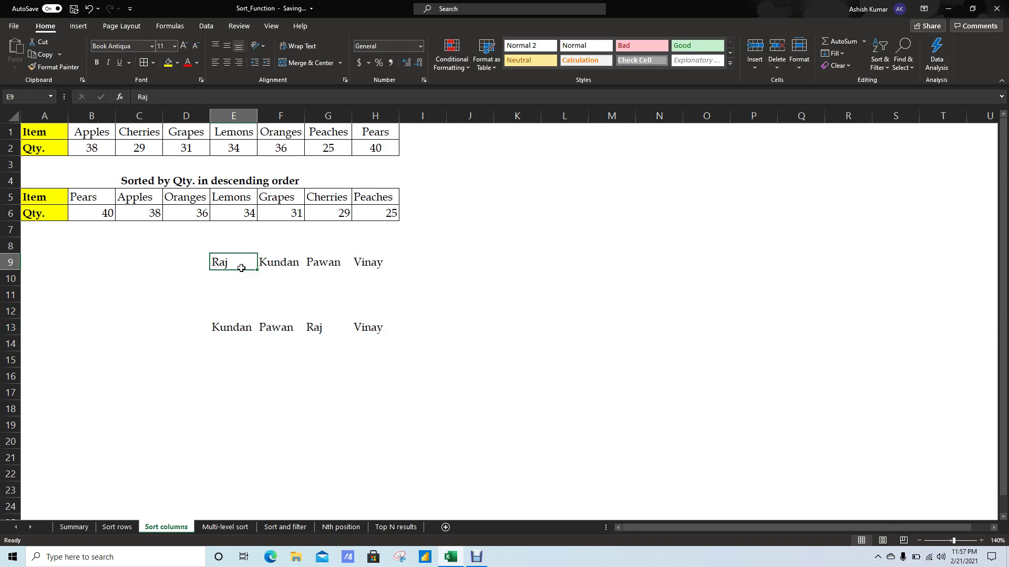
Delete the name example in rows 9–14.
{"action": "key", "text": "shift+space"}
{"action": "key", "text": "shift+Down"}
{"action": "key", "text": "shift+Down"}
{"action": "key", "text": "shift+Down"}
{"action": "key", "text": "shift+Down"}
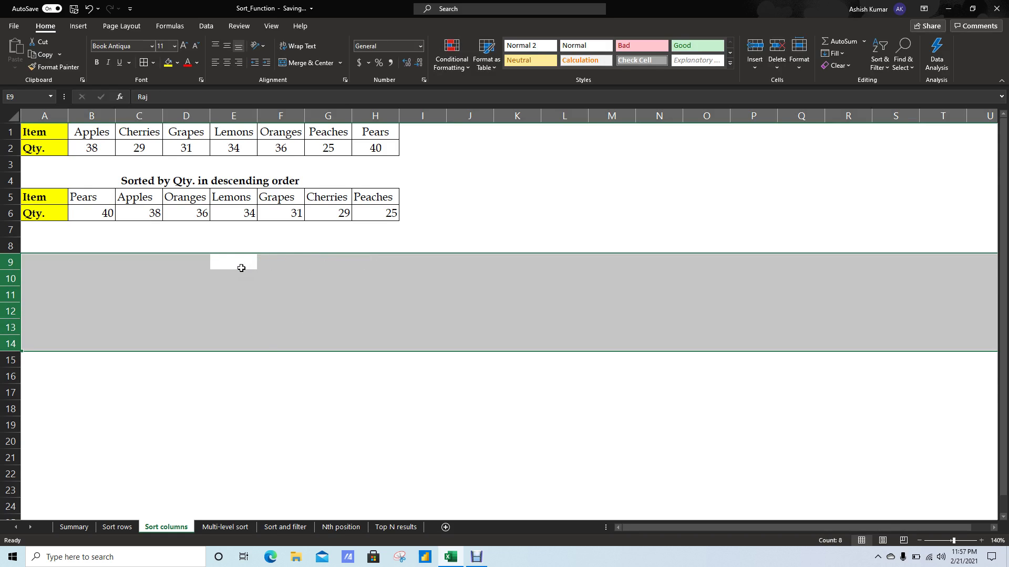
{"action": "key", "text": "Delete"}
Select the sorted Item row A5:H5 and copy it.
{"action": "key", "text": "Up"}
{"action": "key", "text": "Up"}
{"action": "key", "text": "Up"}
{"action": "key", "text": "Left"}
{"action": "key", "text": "Down"}
{"action": "key", "text": "Left"}
{"action": "key", "text": "Left"}
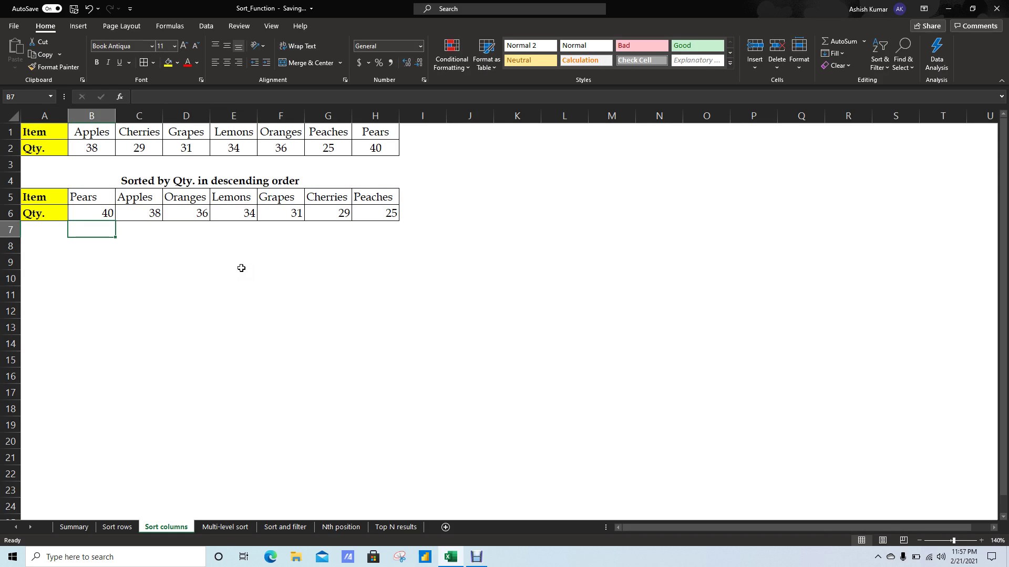
{"action": "key", "text": "Up"}
{"action": "key", "text": "Up"}
{"action": "key", "text": "Up"}
{"action": "key", "text": "ctrl+Right"}
{"action": "key", "text": "Down"}
{"action": "key", "text": "Left"}
{"action": "key", "text": "ctrl+shift+Left"}
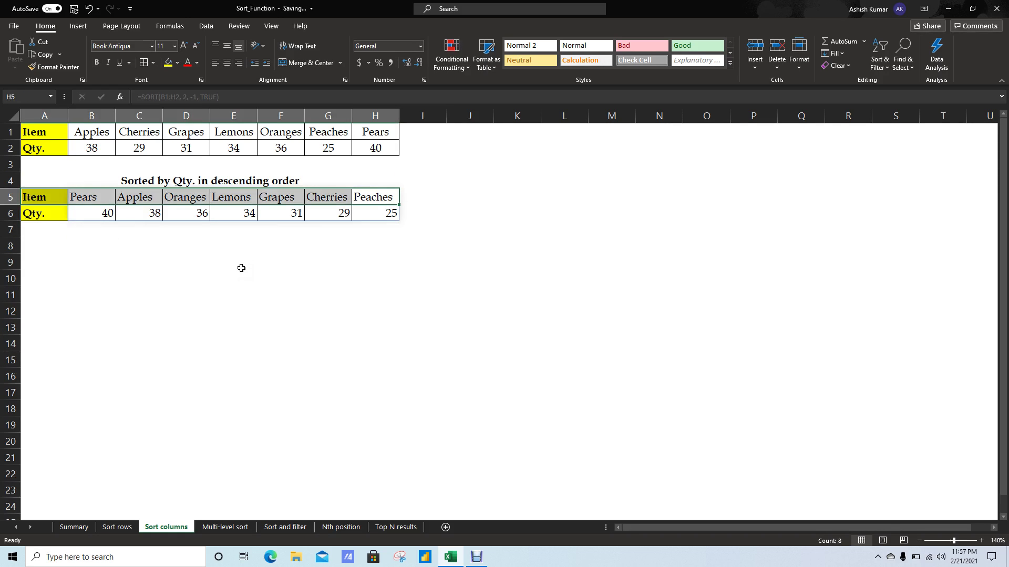
{"action": "key", "text": "ctrl+c"}
{"action": "key", "text": "Down"}
{"action": "key", "text": "Down"}
{"action": "key", "text": "Left"}
{"action": "key", "text": "Left"}
{"action": "key", "text": "Left"}
{"action": "key", "text": "Down"}
{"action": "key", "text": "Left"}
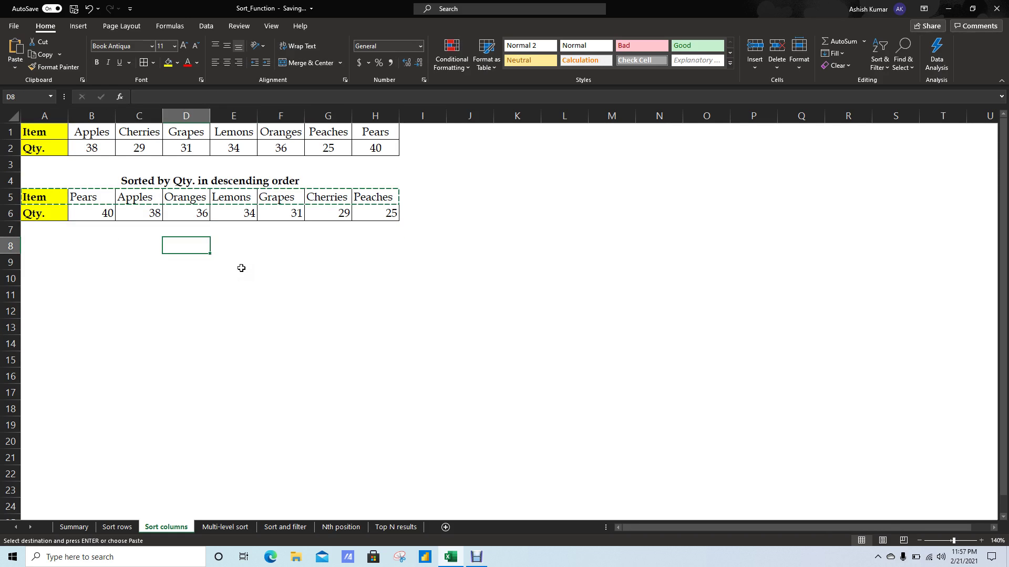
{"action": "key", "text": "Left"}
{"action": "key", "text": "Left"}
In B8, enter =SORT(B1:H2,2,1,TRUE) to sort the fruit table column-wise by Qty.
{"action": "type", "text": "=s"}
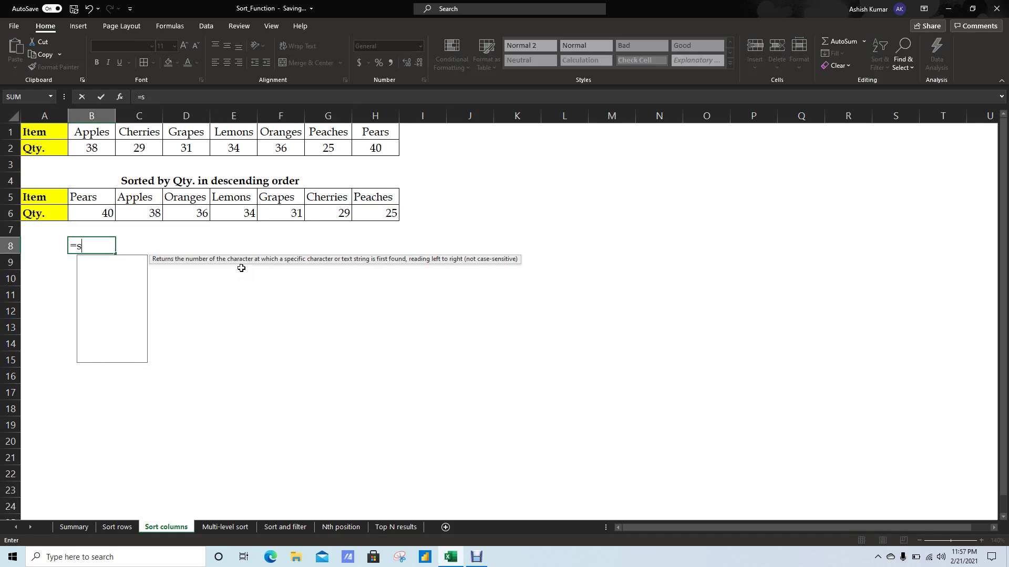
{"action": "type", "text": "pr"}
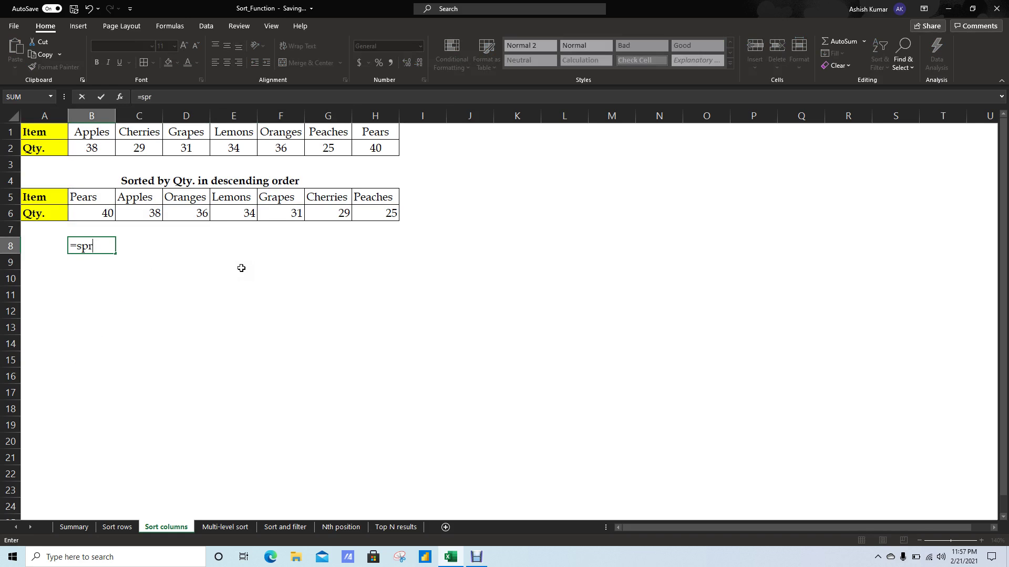
{"action": "key", "text": "BackSpace"}
{"action": "key", "text": "BackSpace"}
{"action": "type", "text": "or"}
{"action": "key", "text": "Tab"}
{"action": "key", "text": "Up"}
{"action": "key", "text": "Up"}
{"action": "key", "text": "Up"}
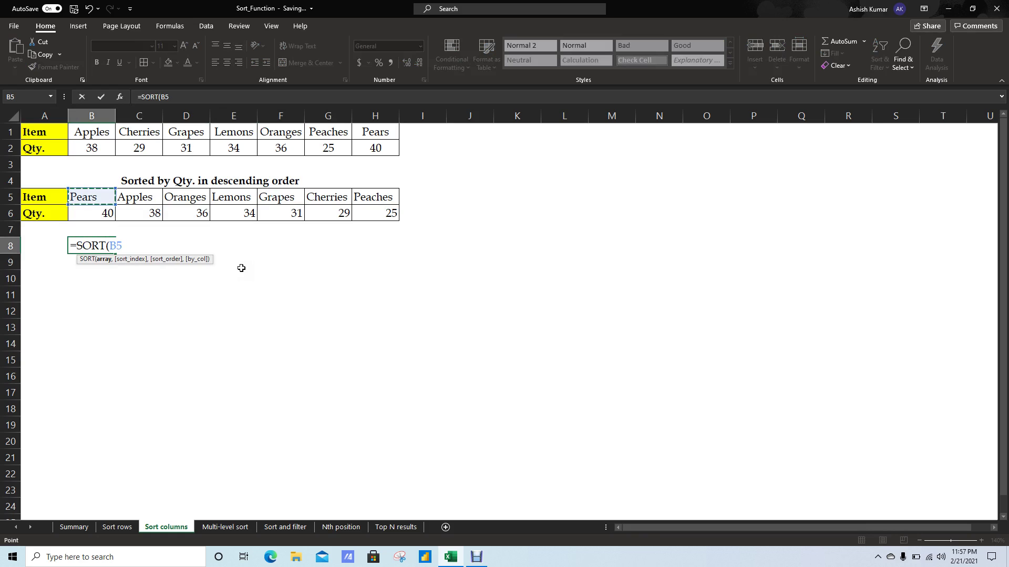
{"action": "key", "text": "Up"}
{"action": "key", "text": "Up"}
{"action": "key", "text": "Up"}
{"action": "key", "text": "shift+Down"}
{"action": "key", "text": "shift+Right"}
{"action": "key", "text": "shift+Right"}
{"action": "key", "text": "shift+Right"}
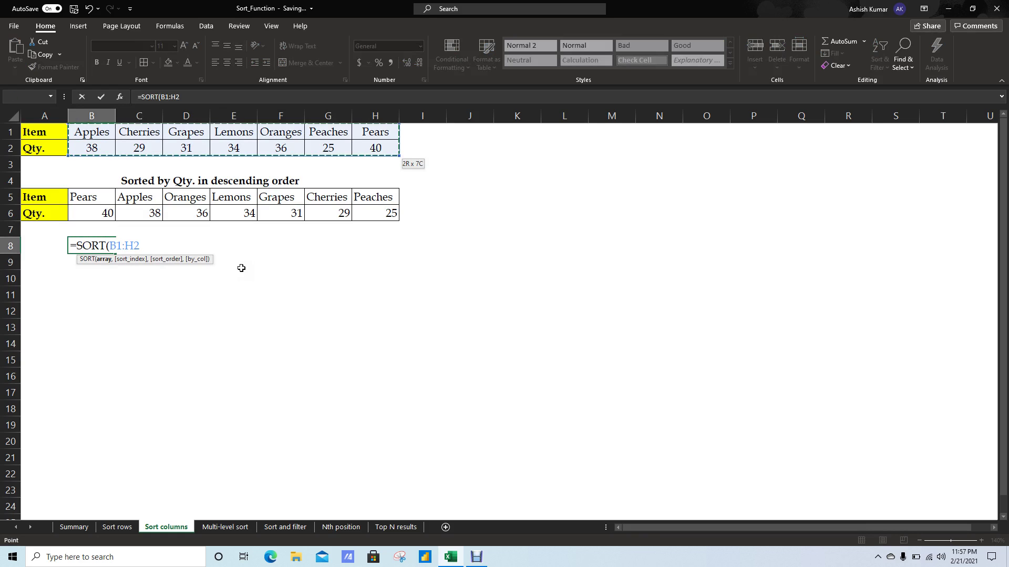
{"action": "type", "text": ","}
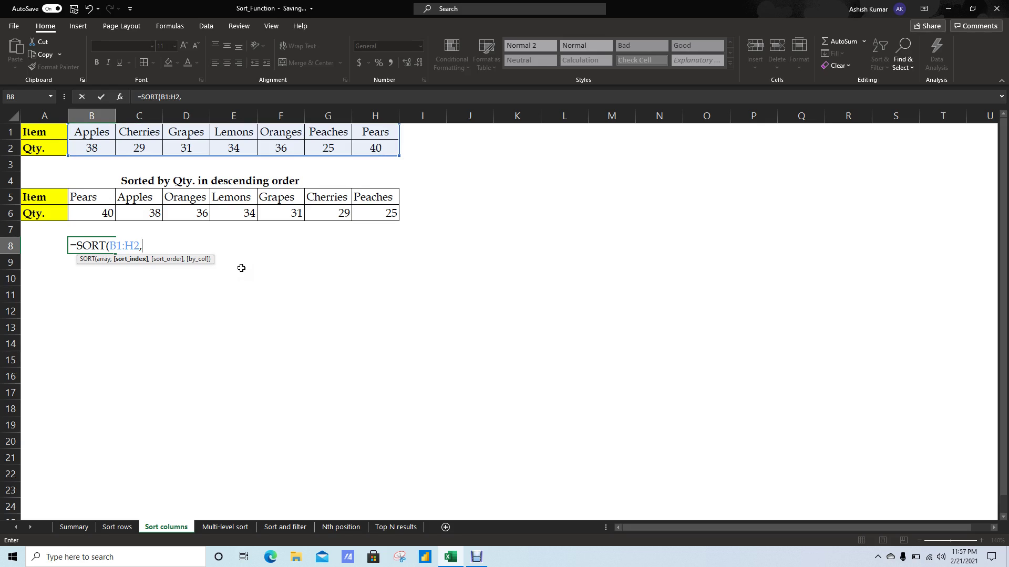
{"action": "type", "text": "2"}
{"action": "type", "text": ","}
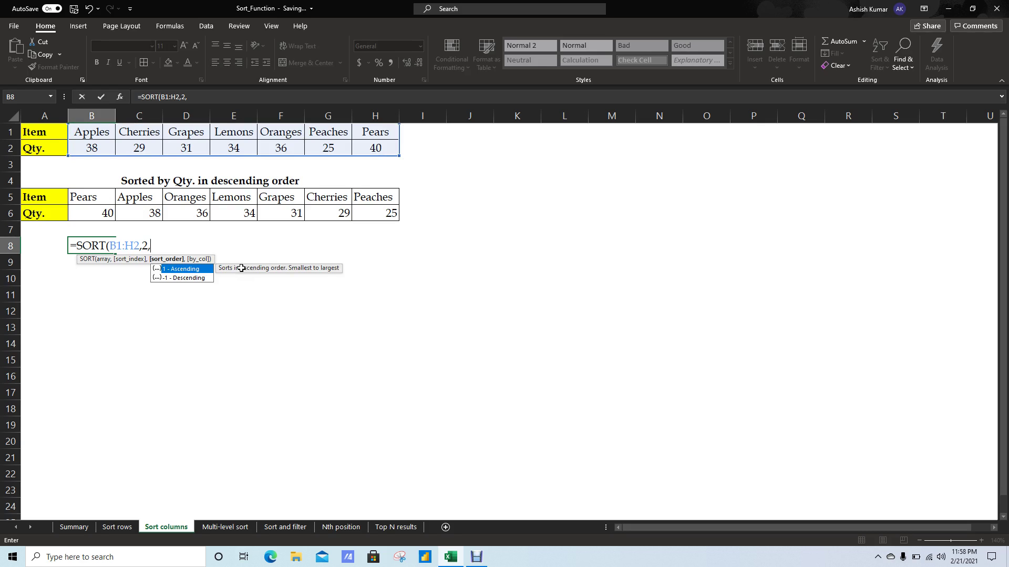
{"action": "type", "text": "1,"}
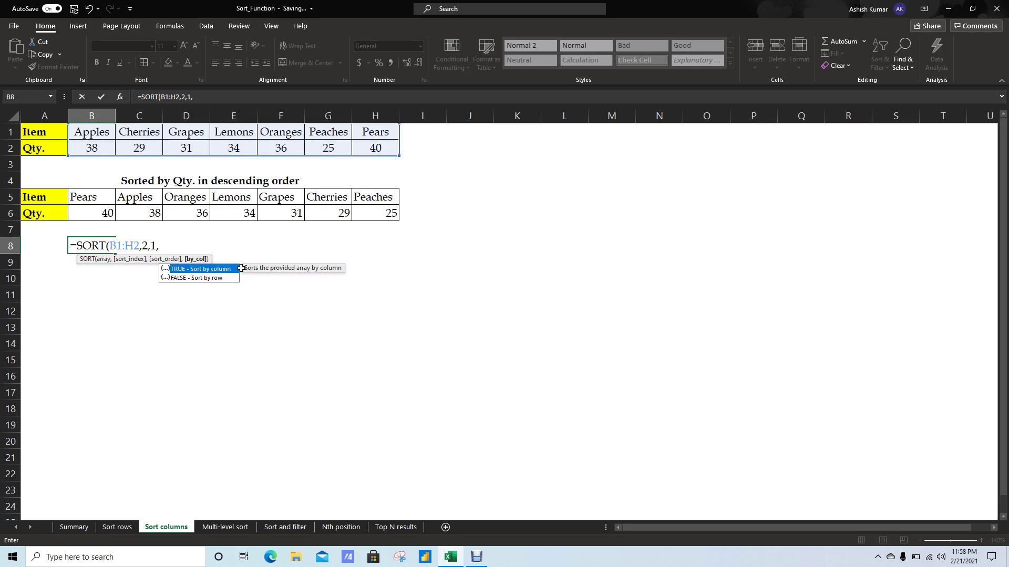
{"action": "key", "text": "Tab"}
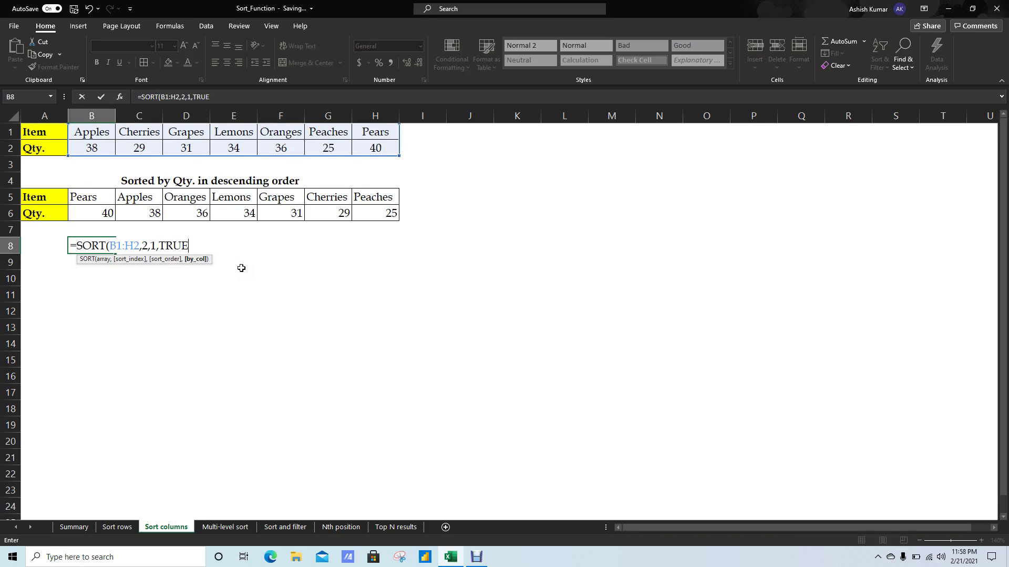
{"action": "type", "text": ")"}
{"action": "key", "text": "Return"}
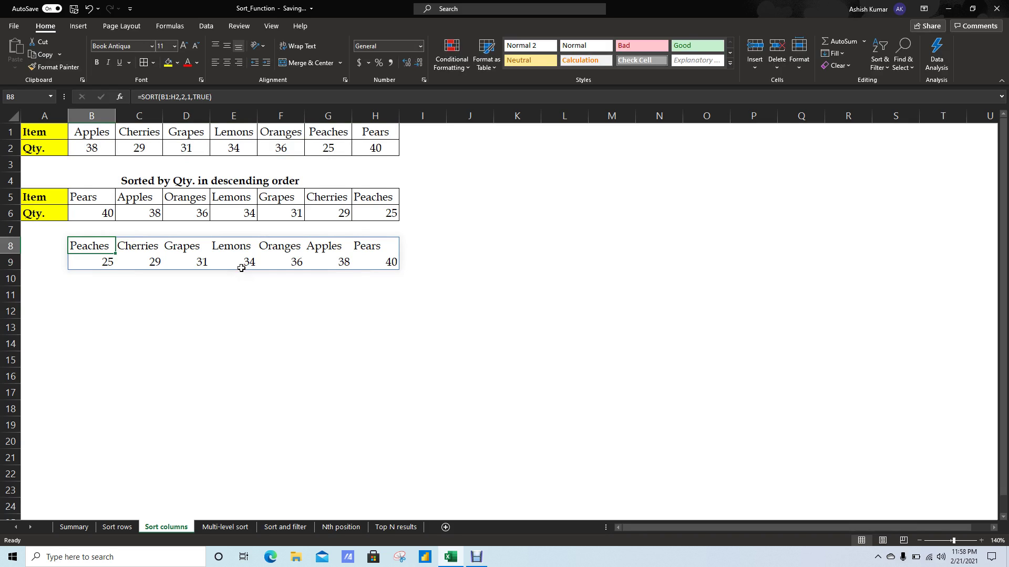
Change B8 to =SORT(B1:H2,2,-1,TRUE) for descending Qty., then go to the Multi-level sort sheet.
{"action": "key", "text": "F2"}
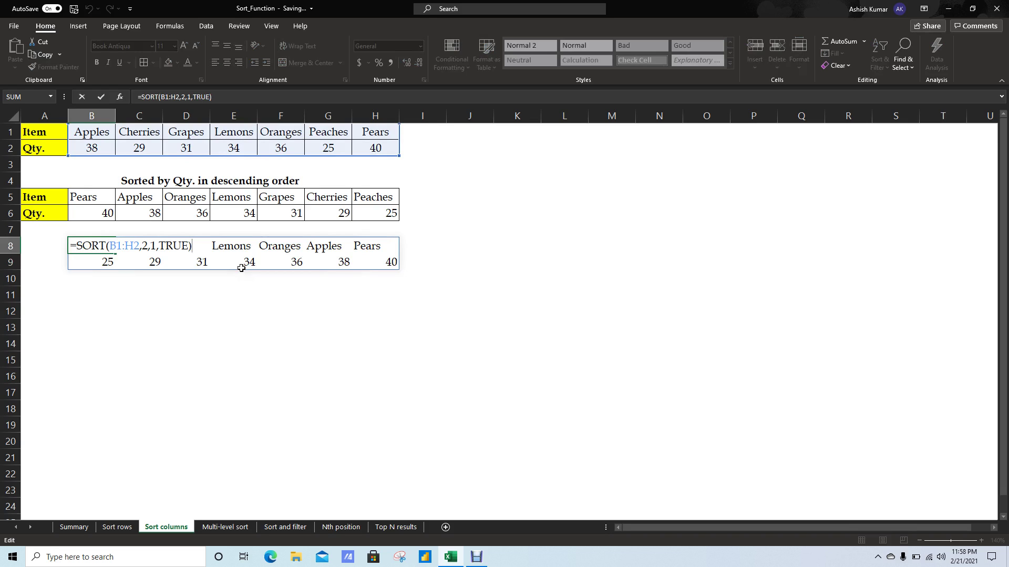
{"action": "key", "text": "Left"}
{"action": "key", "text": "Left"}
{"action": "key", "text": "Left"}
{"action": "key", "text": "Left"}
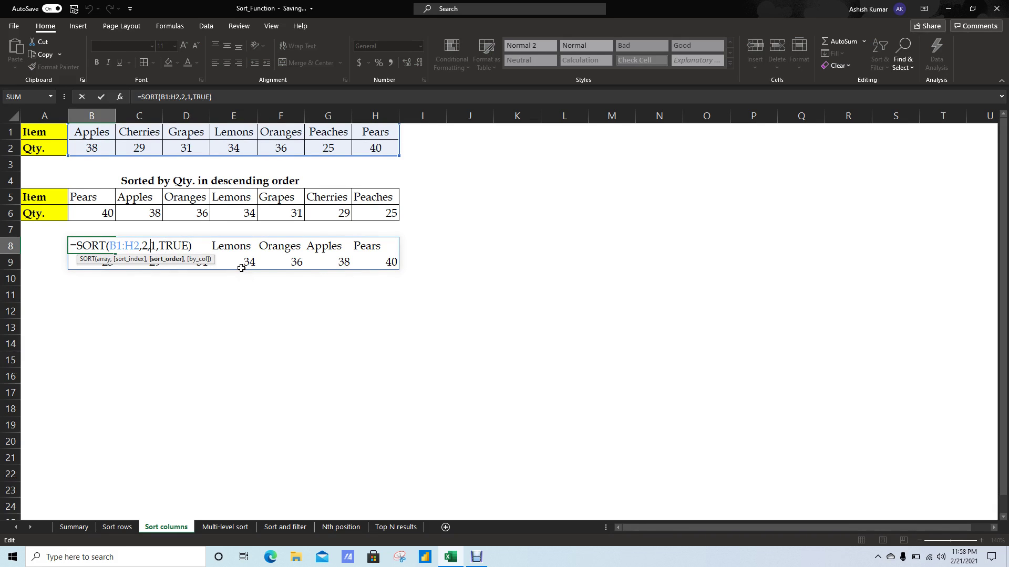
{"action": "type", "text": "-"}
{"action": "key", "text": "Return"}
{"action": "key", "text": "Up"}
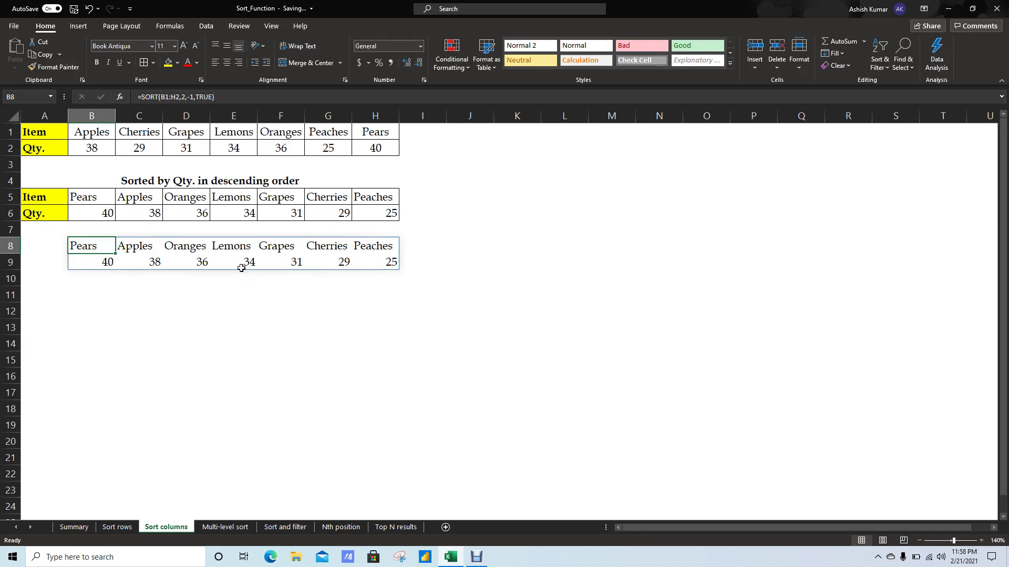
{"action": "key", "text": "F2"}
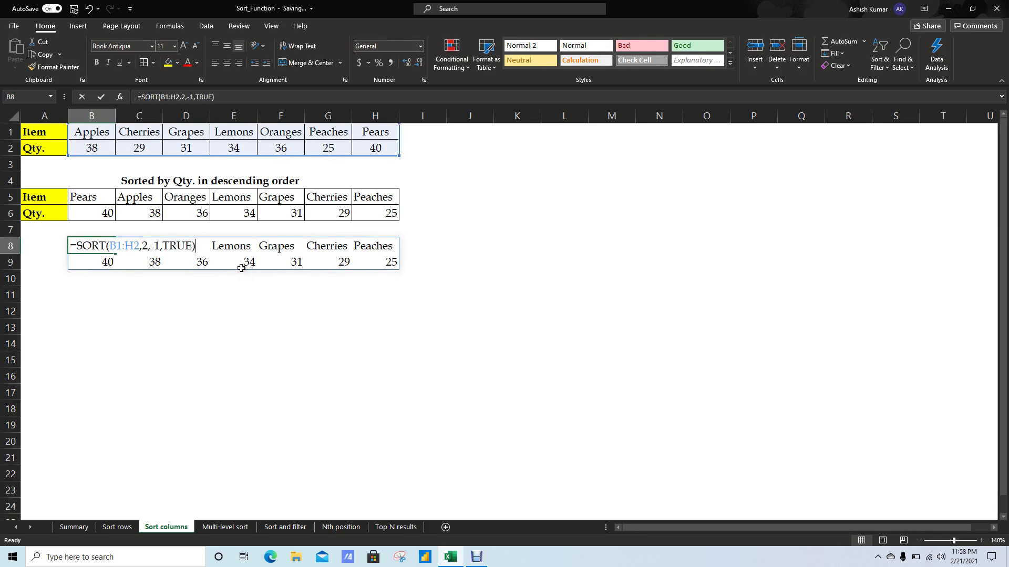
{"action": "key", "text": "Left"}
{"action": "key", "text": "Left"}
{"action": "key", "text": "Left"}
{"action": "key", "text": "Left"}
{"action": "key", "text": "Left"}
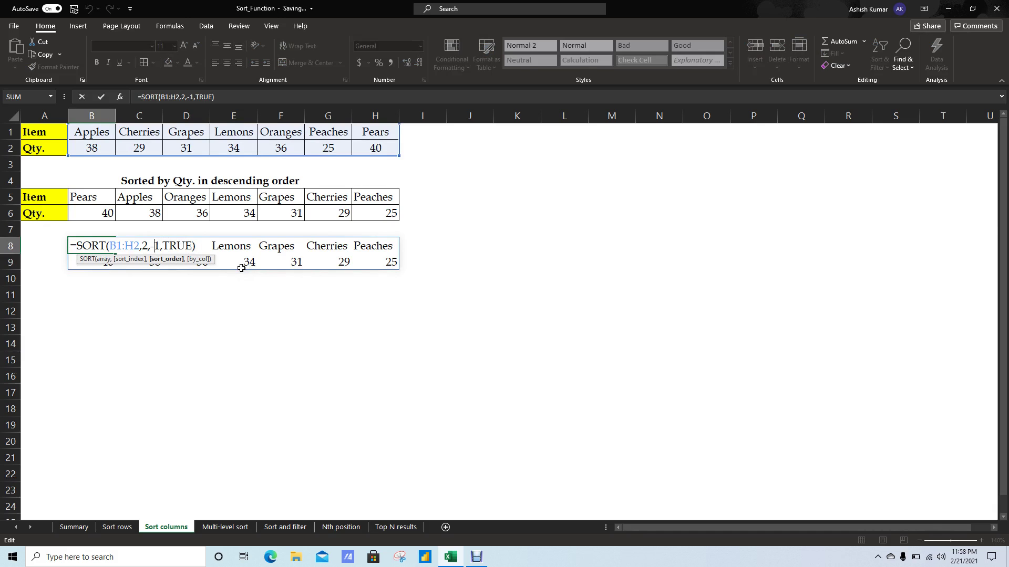
{"action": "key", "text": "Escape"}
{"action": "key", "text": "ctrl+Page_Down"}
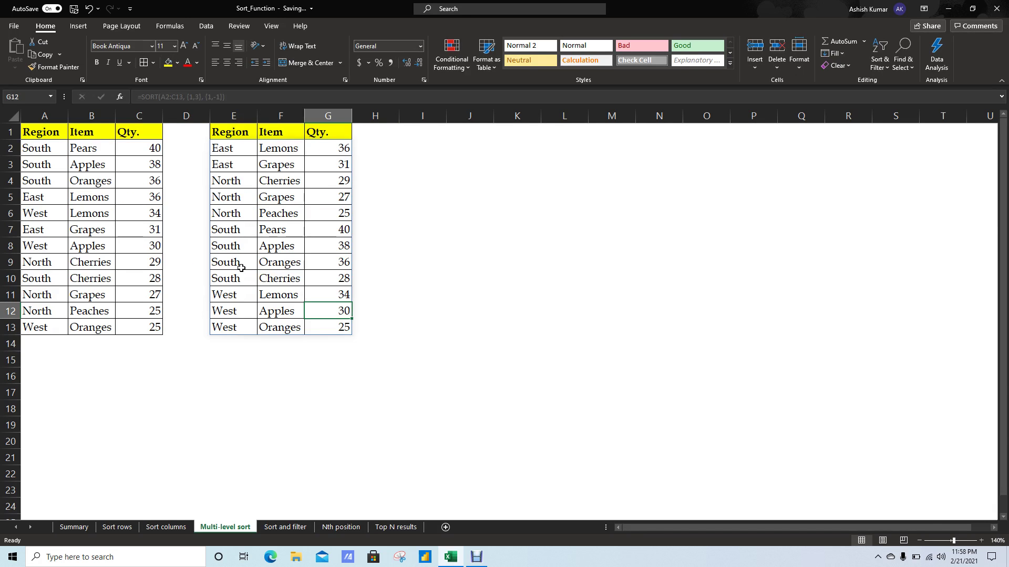
Copy the headers in A1:C1 (Region, Item, Qty.) and paste them into I1:K1.
{"action": "key", "text": "ctrl+Page_Up"}
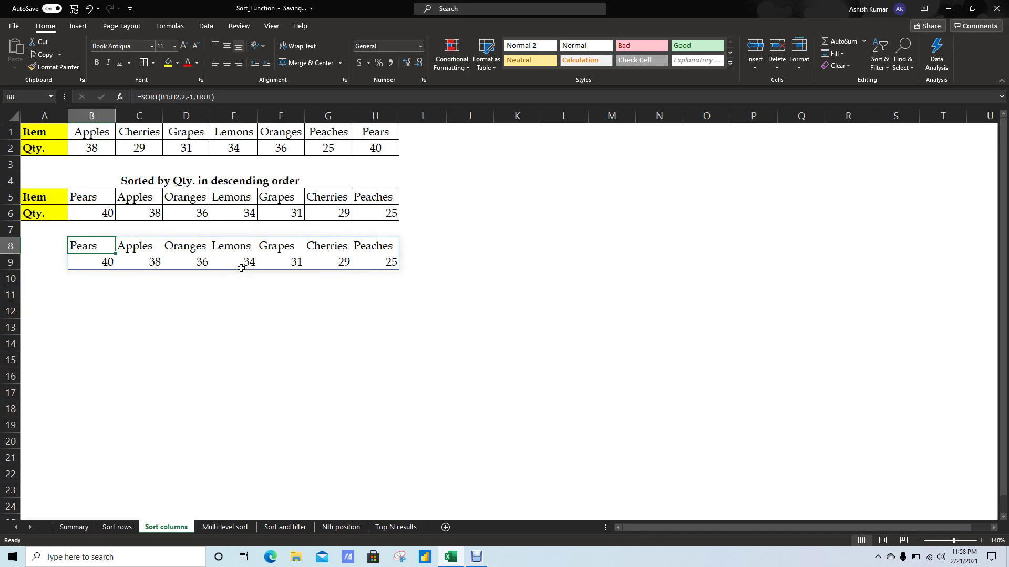
{"action": "key", "text": "ctrl+Page_Down"}
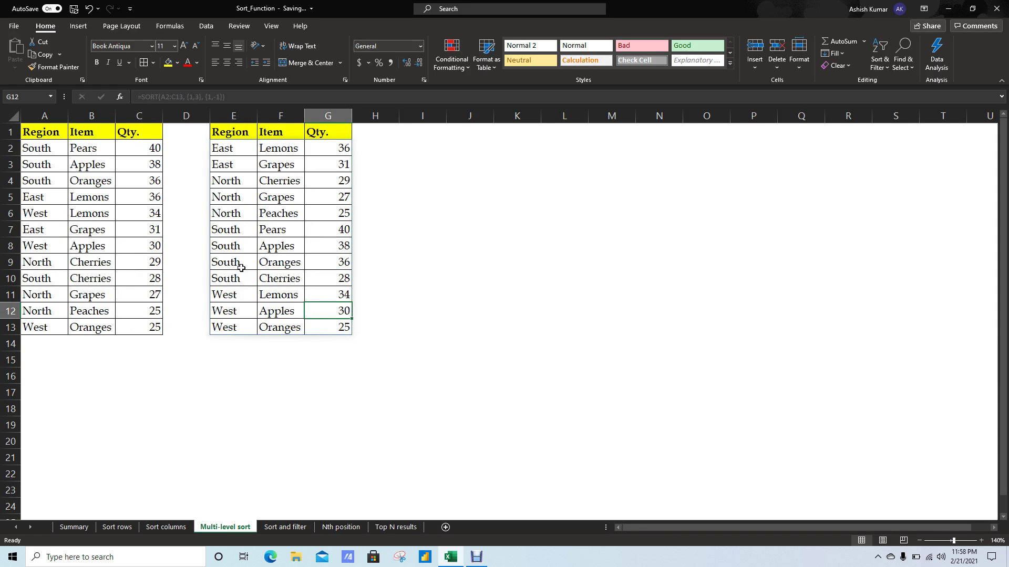
{"action": "key", "text": "Right"}
{"action": "key", "text": "ctrl+Up"}
{"action": "key", "text": "ctrl+Left"}
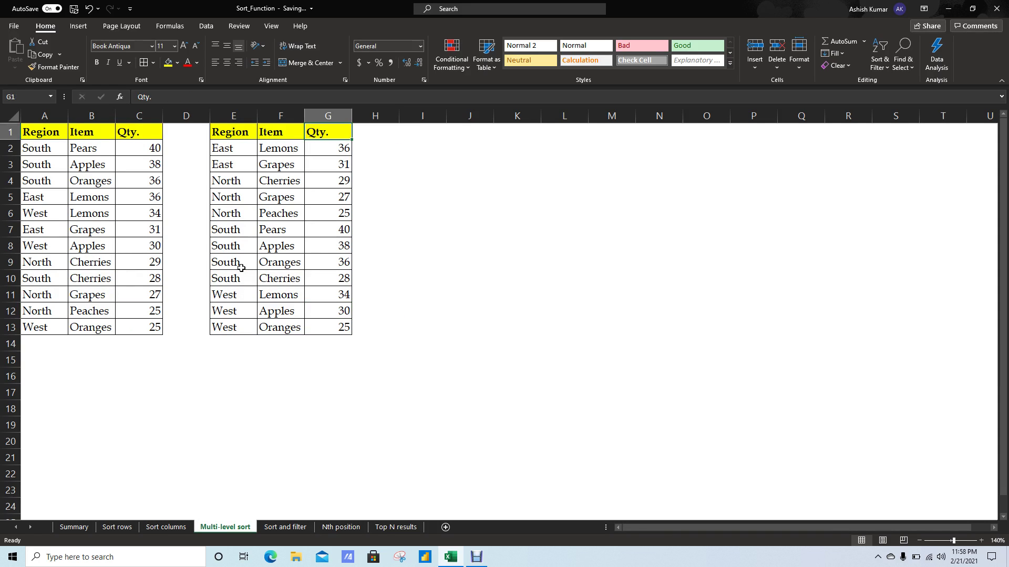
{"action": "key", "text": "ctrl+Left"}
{"action": "key", "text": "ctrl+Left"}
{"action": "key", "text": "ctrl+Left"}
{"action": "key", "text": "ctrl+shift+Right"}
{"action": "key", "text": "ctrl+c"}
{"action": "key", "text": "Right"}
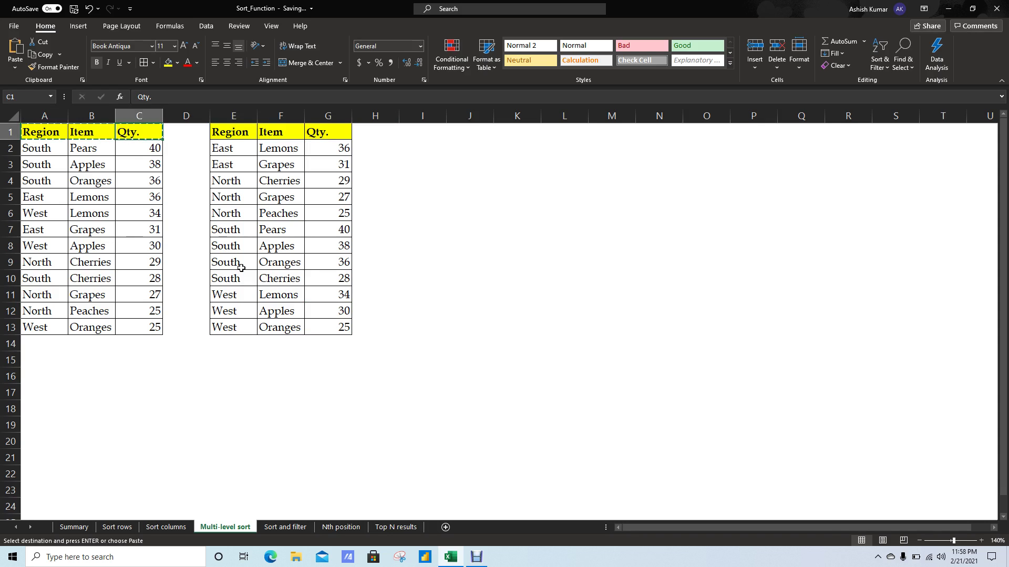
{"action": "key", "text": "Right"}
{"action": "key", "text": "Right"}
{"action": "key", "text": "Right"}
{"action": "key", "text": "Right"}
{"action": "key", "text": "Right"}
{"action": "key", "text": "Right"}
{"action": "key", "text": "Return"}
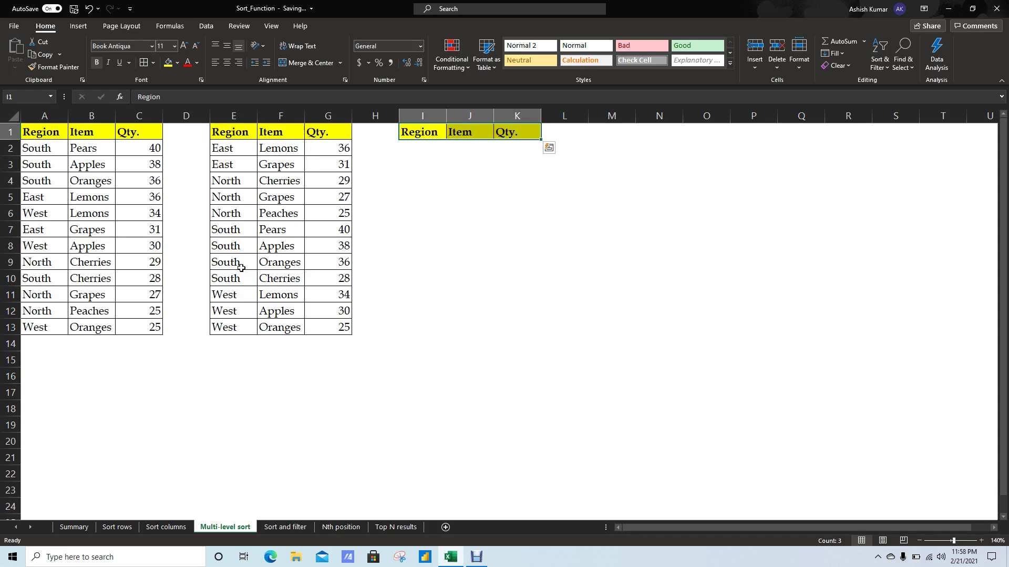
{"action": "key", "text": "Down"}
In I2, enter =SORT(A2:C13,{1,3},{1,1}) to sort the list by Region, then Qty.
{"action": "type", "text": "=s"}
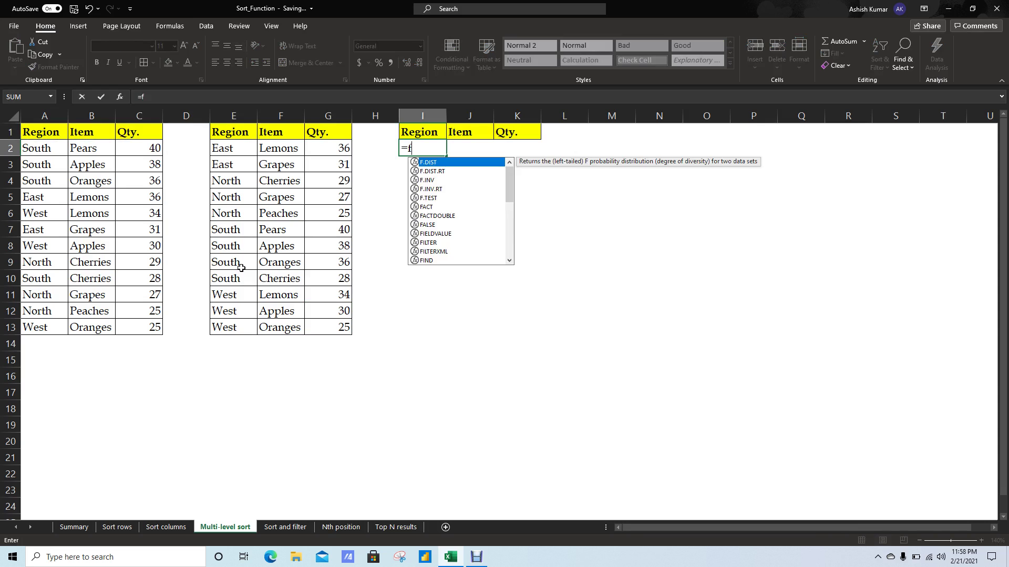
{"action": "type", "text": "o"}
{"action": "key", "text": "Tab"}
{"action": "key", "text": "Up"}
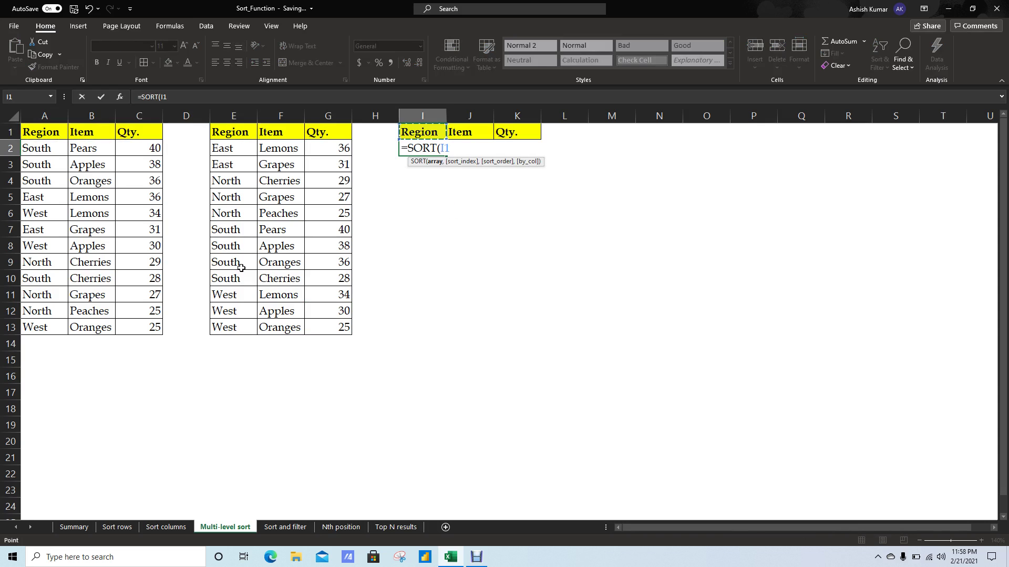
{"action": "key", "text": "ctrl+Left"}
{"action": "key", "text": "ctrl+Left"}
{"action": "key", "text": "ctrl+Left"}
{"action": "key", "text": "ctrl+Left"}
{"action": "key", "text": "Down"}
{"action": "key", "text": "ctrl+shift+Right"}
{"action": "key", "text": "ctrl+shift+Down"}
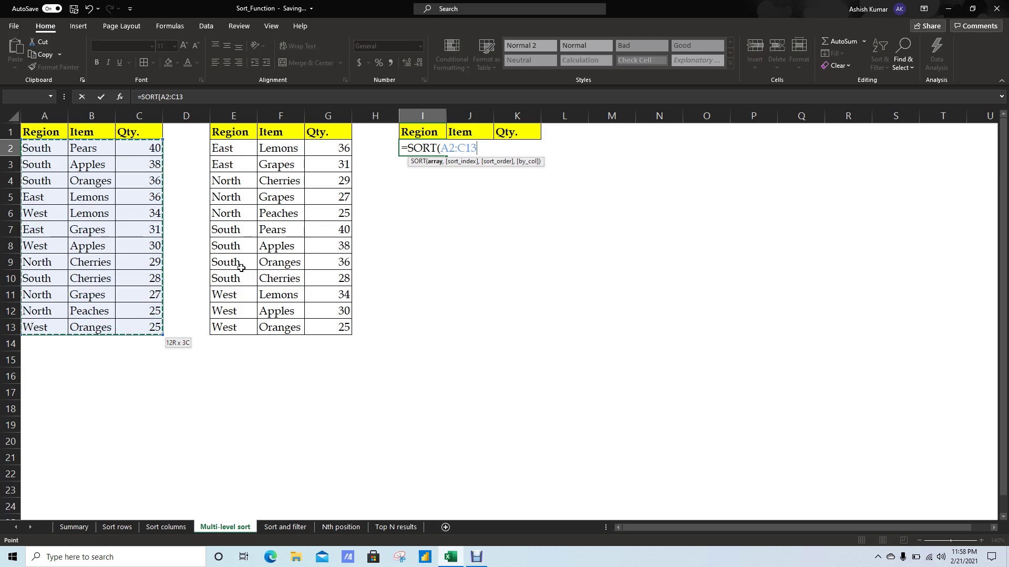
{"action": "type", "text": ","}
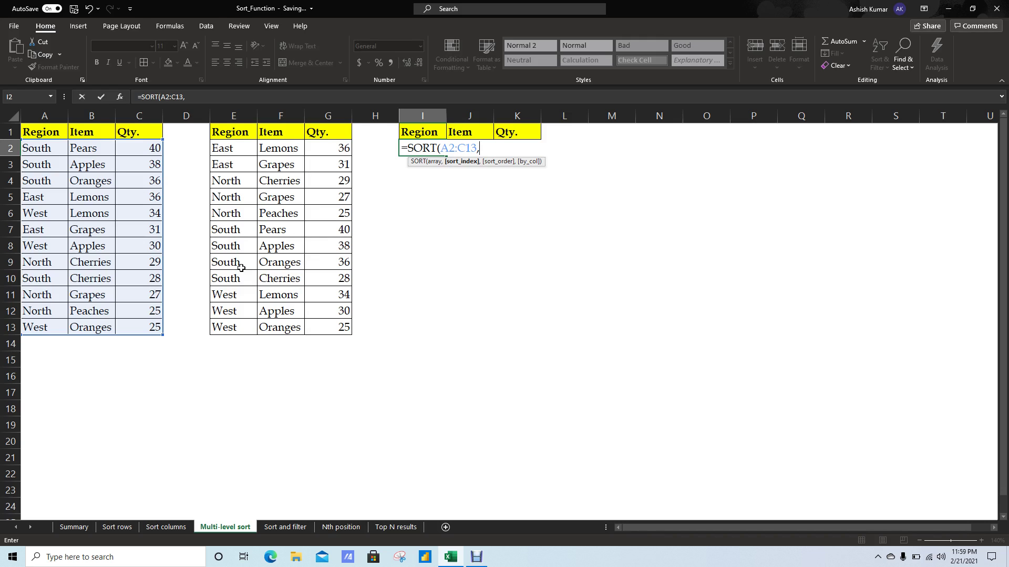
{"action": "type", "text": "{1"}
{"action": "type", "text": ",3},"}
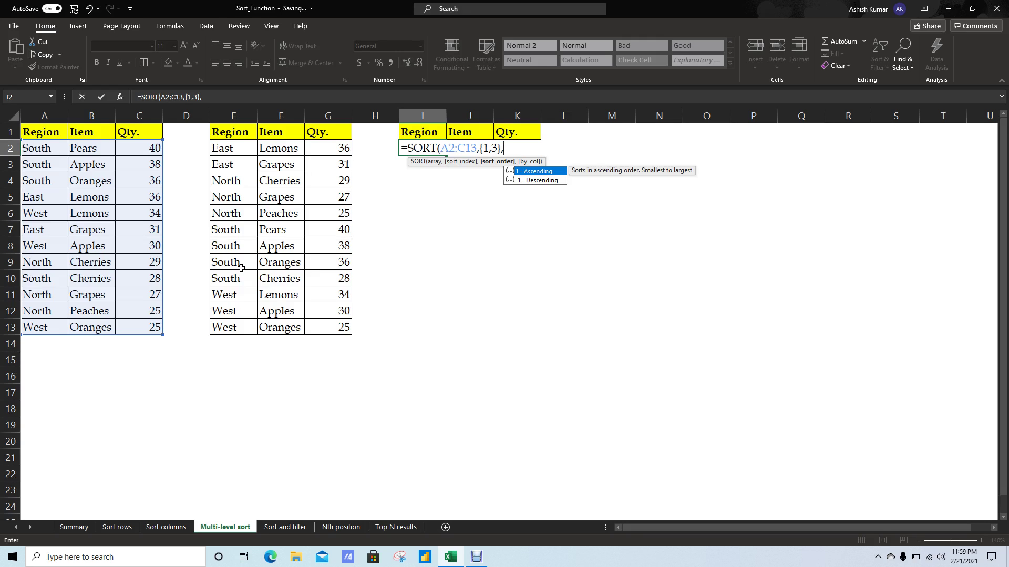
{"action": "type", "text": "{"}
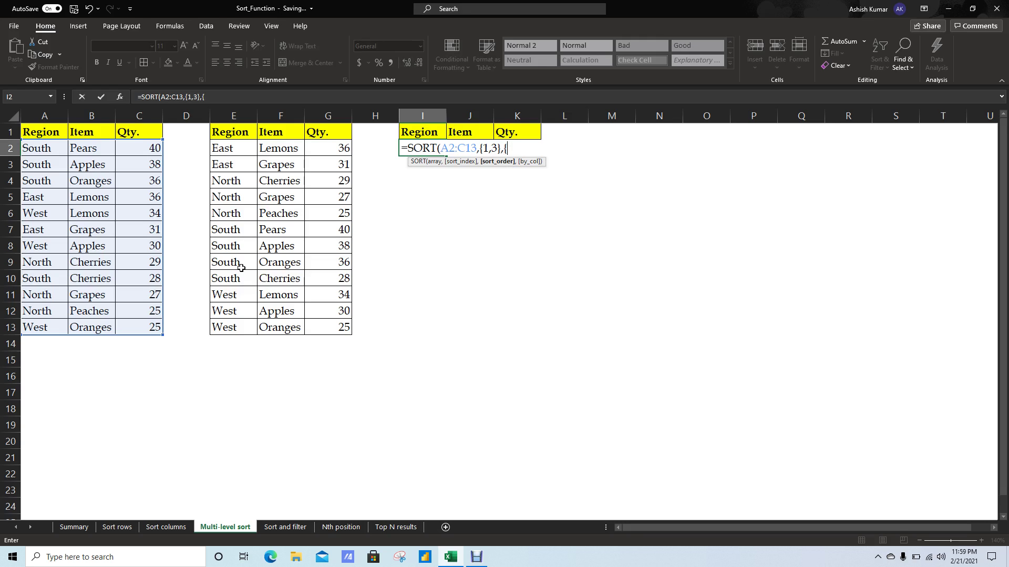
{"action": "type", "text": "1,"}
{"action": "type", "text": "1"}
{"action": "type", "text": "})"}
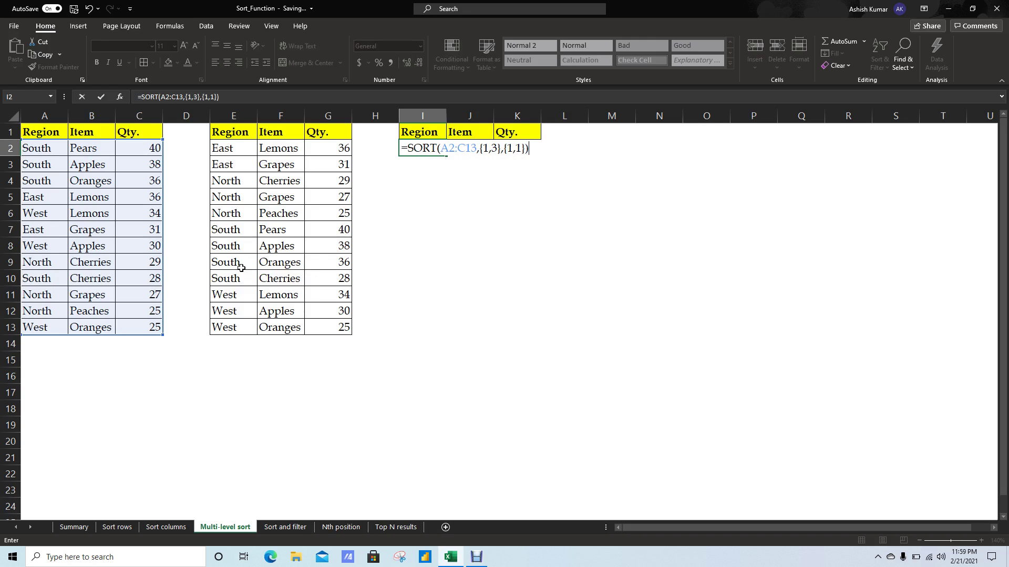
{"action": "key", "text": "Return"}
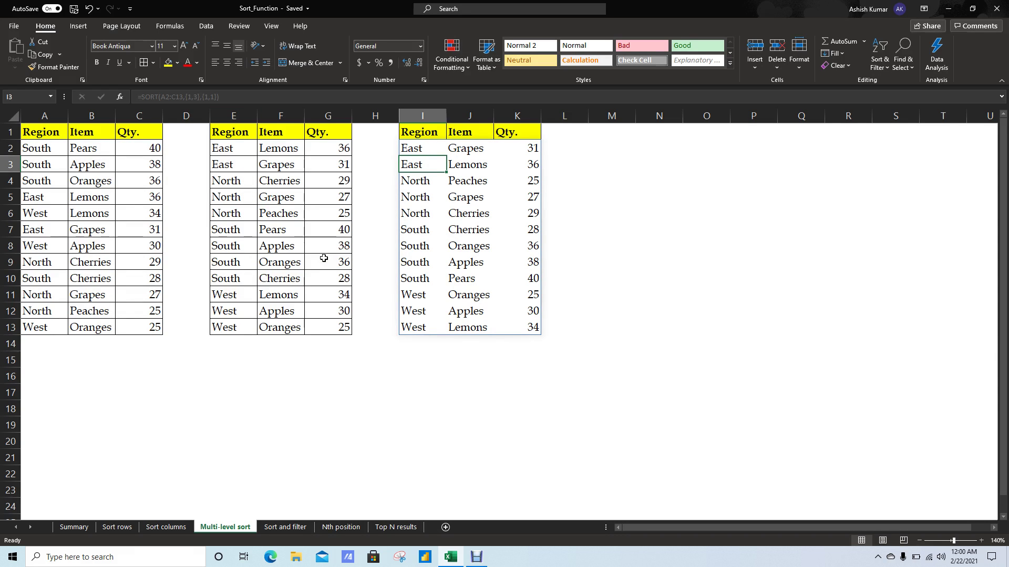
Change the I2 sort index to {1,2} so rows sort by Region, then Item.
{"action": "left_click", "coordinate": [423, 150]}
{"action": "key", "text": "F2"}
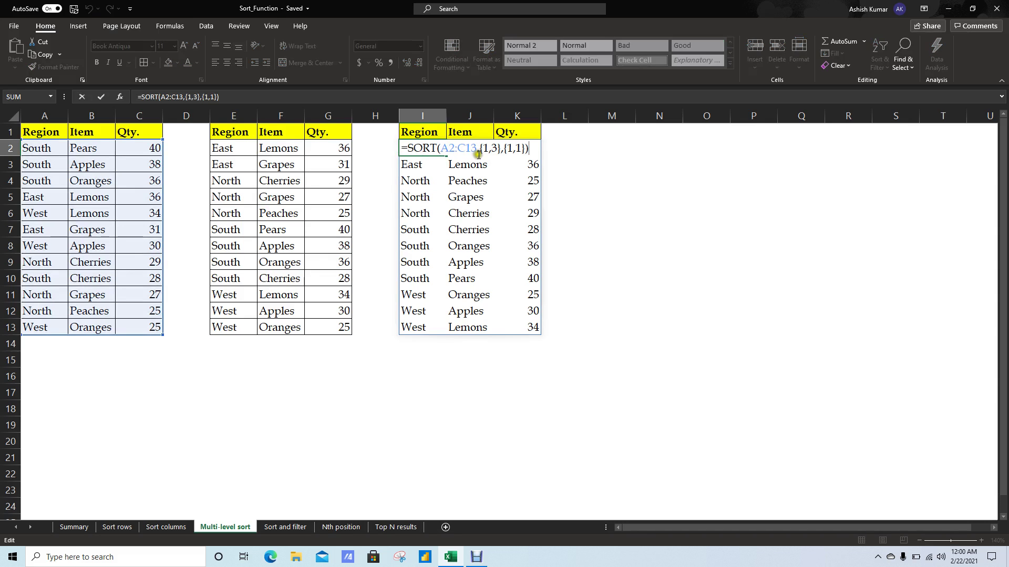
{"action": "left_click", "coordinate": [492, 149]}
{"action": "key", "text": "Delete"}
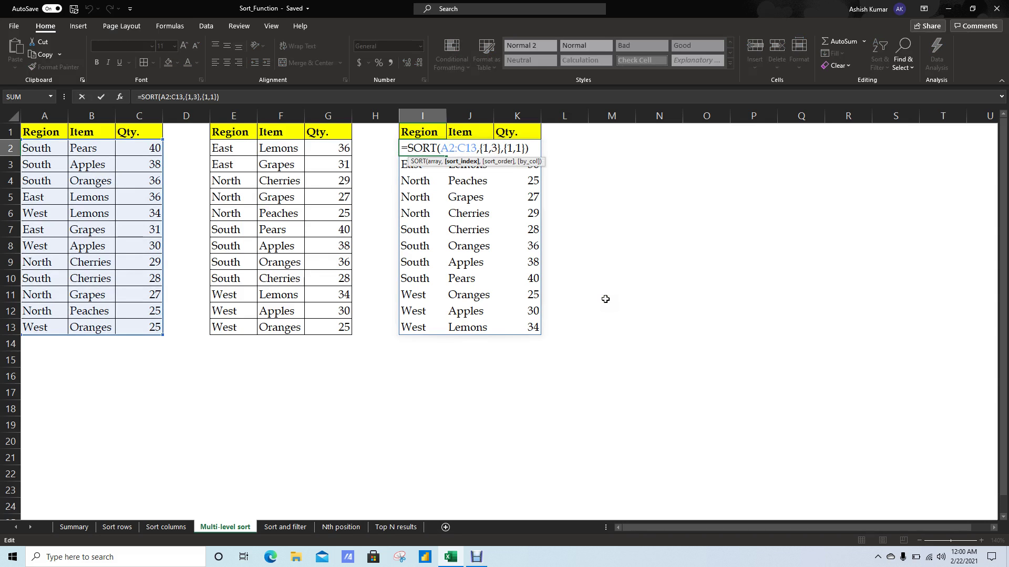
{"action": "type", "text": "2"}
{"action": "key", "text": "Return"}
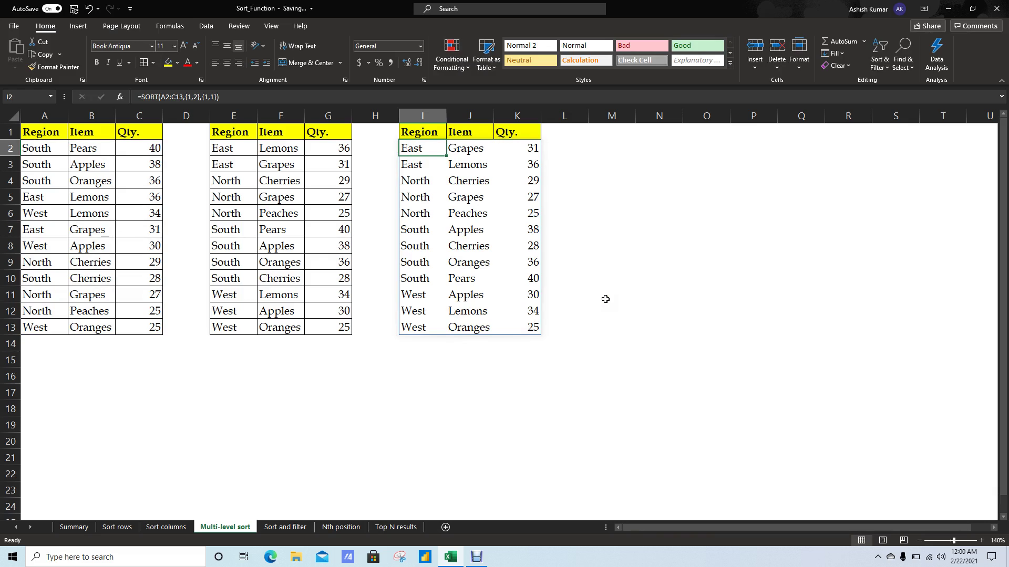
{"action": "left_click", "coordinate": [221, 150]}
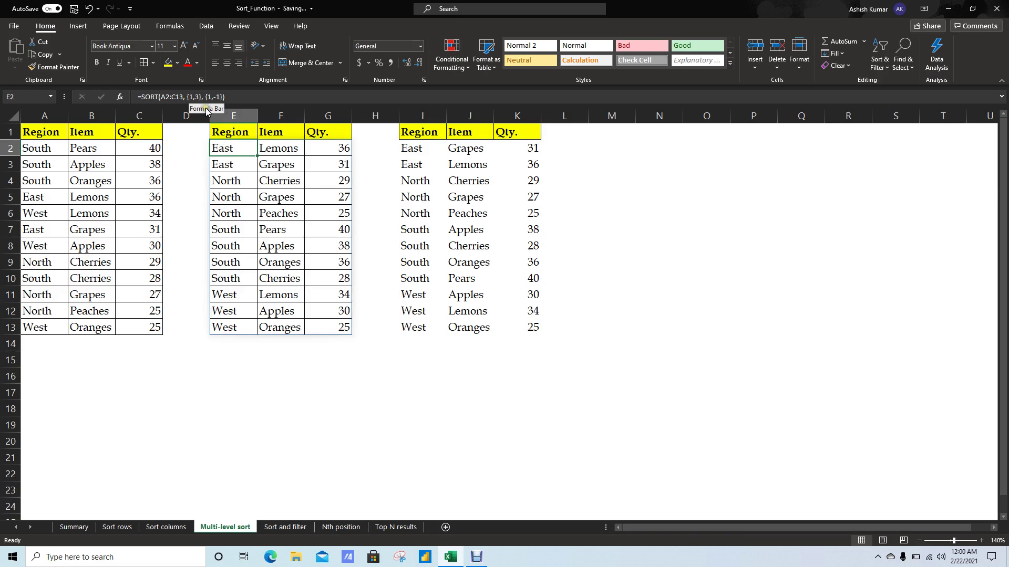
Retype the last sort-order digit in the E2 formula, leaving it unchanged.
{"action": "left_click", "coordinate": [205, 98]}
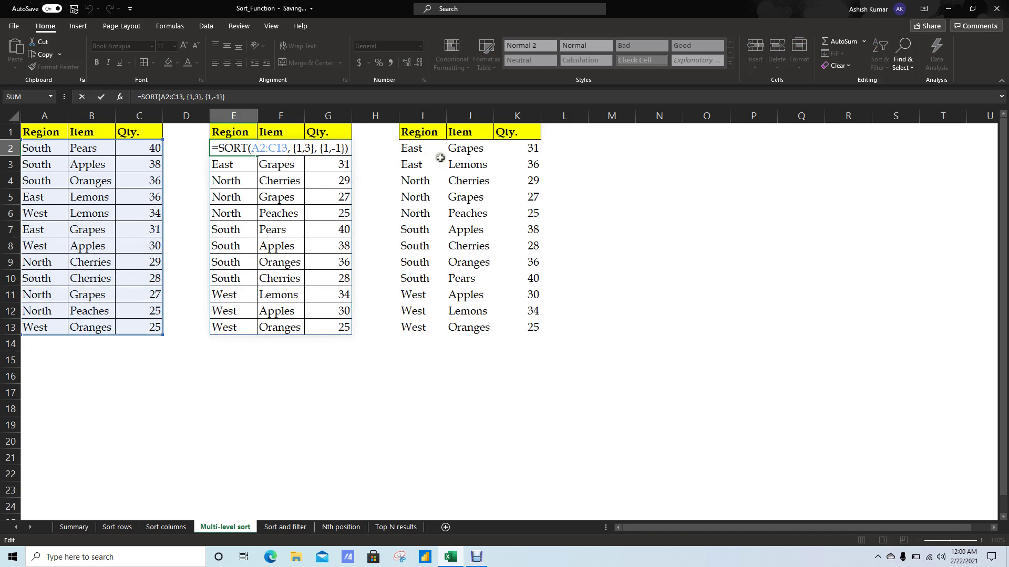
{"action": "left_click", "coordinate": [327, 148]}
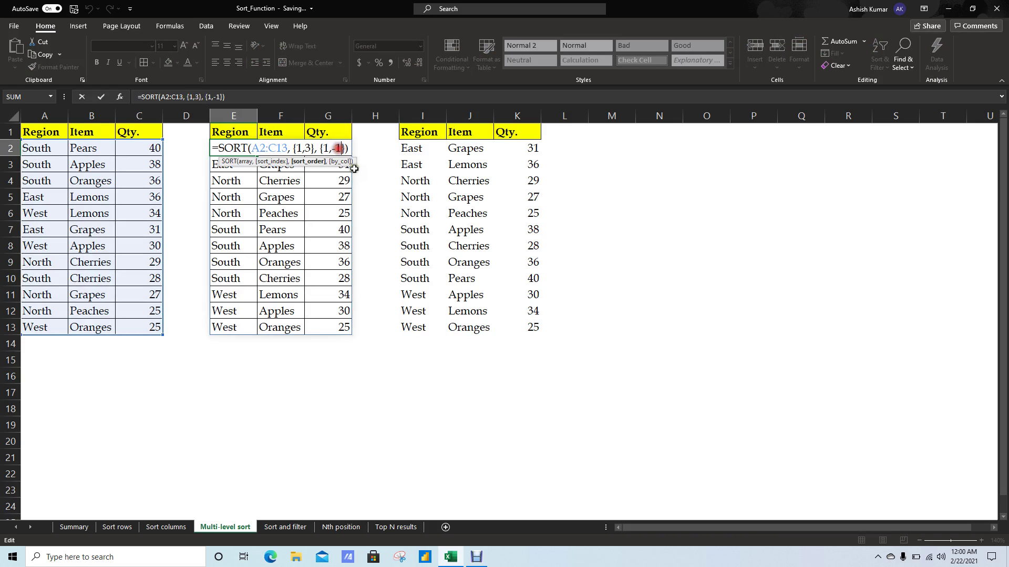
{"action": "key", "text": "BackSpace"}
{"action": "type", "text": "1"}
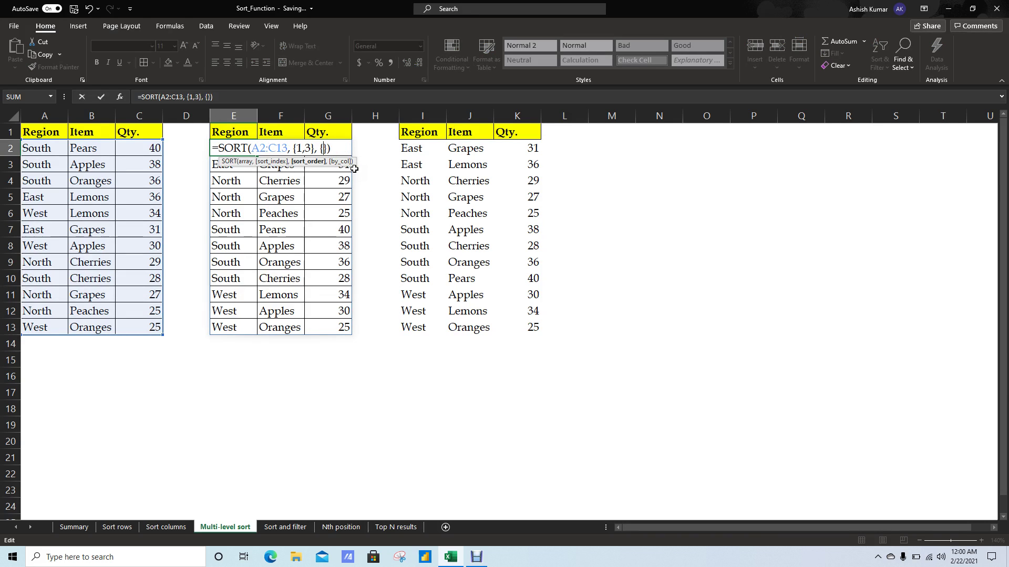
{"action": "key", "text": "ctrl+Return"}
{"action": "key", "text": "Right"}
{"action": "key", "text": "Right"}
{"action": "key", "text": "Right"}
{"action": "key", "text": "Right"}
Change I2 to =SORT(A2:C13,{1,3},{1,-1}) to sort by Region, then Qty. largest first.
{"action": "key", "text": "F2"}
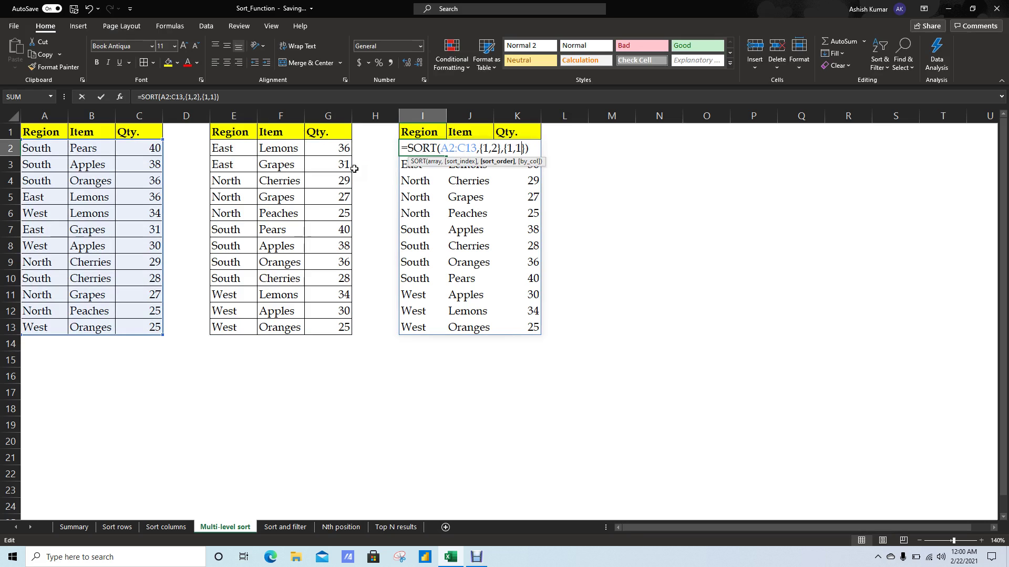
{"action": "key", "text": "Left"}
{"action": "key", "text": "Left"}
{"action": "key", "text": "BackSpace"}
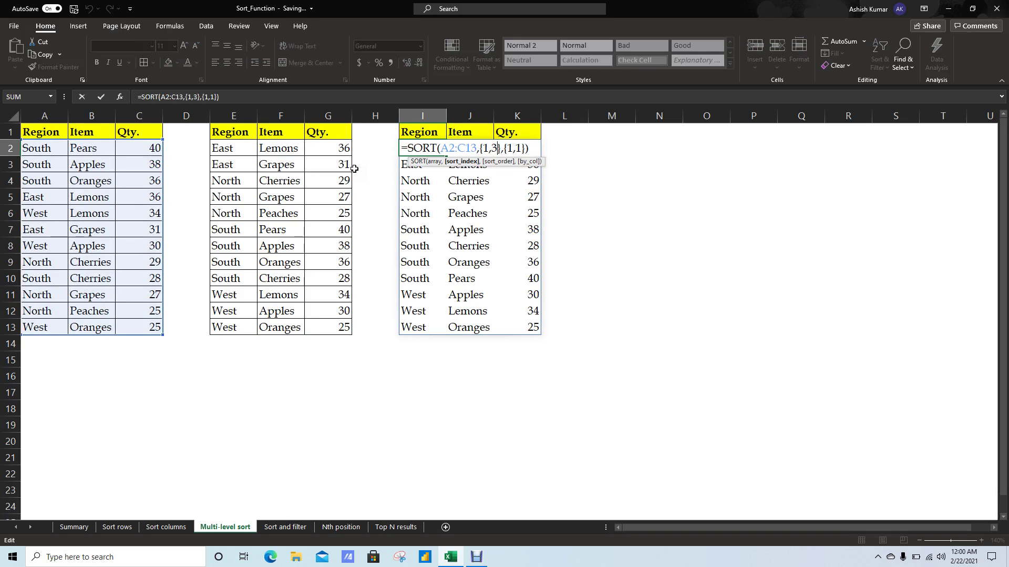
{"action": "type", "text": "3"}
{"action": "key", "text": "Right"}
{"action": "key", "text": "Right"}
{"action": "key", "text": "Right"}
{"action": "key", "text": "BackSpace"}
{"action": "type", "text": "-1"}
{"action": "key", "text": "Return"}
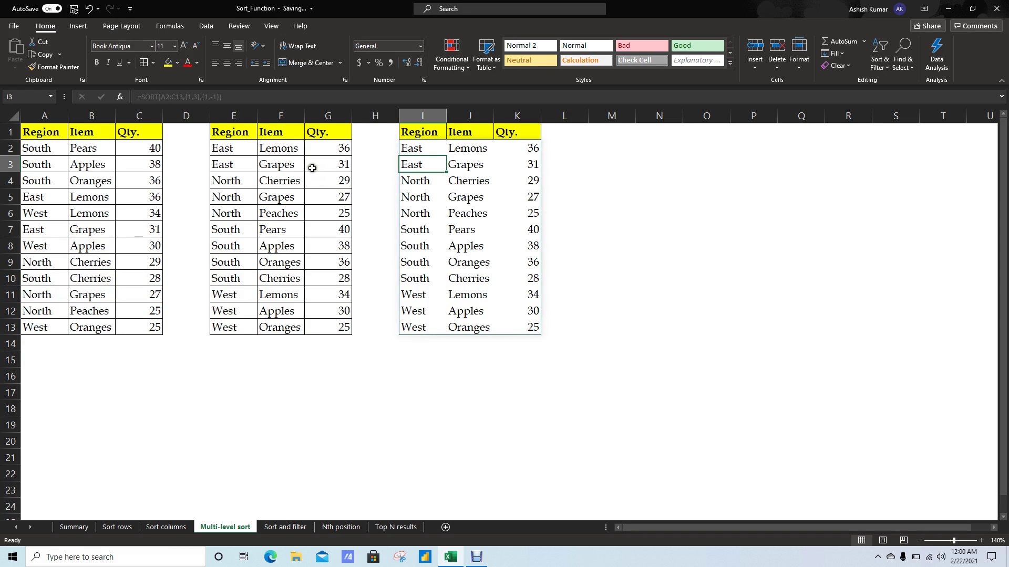
Review the sort index in the I2 formula, then go to the Sort and filter sheet.
{"action": "left_click", "coordinate": [427, 149]}
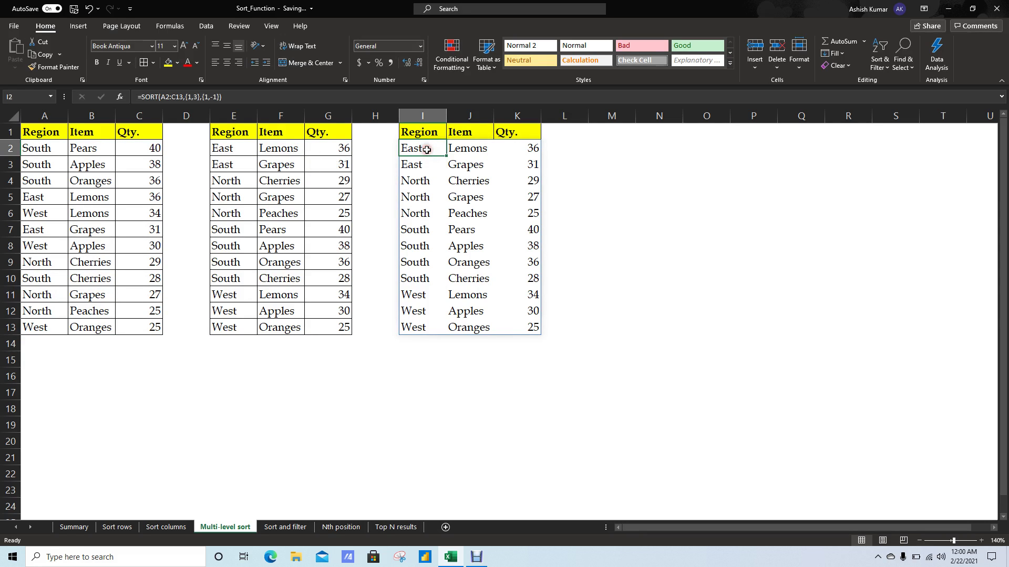
{"action": "key", "text": "F2"}
{"action": "left_click_drag", "start_coordinate": [480, 148], "coordinate": [526, 148]}
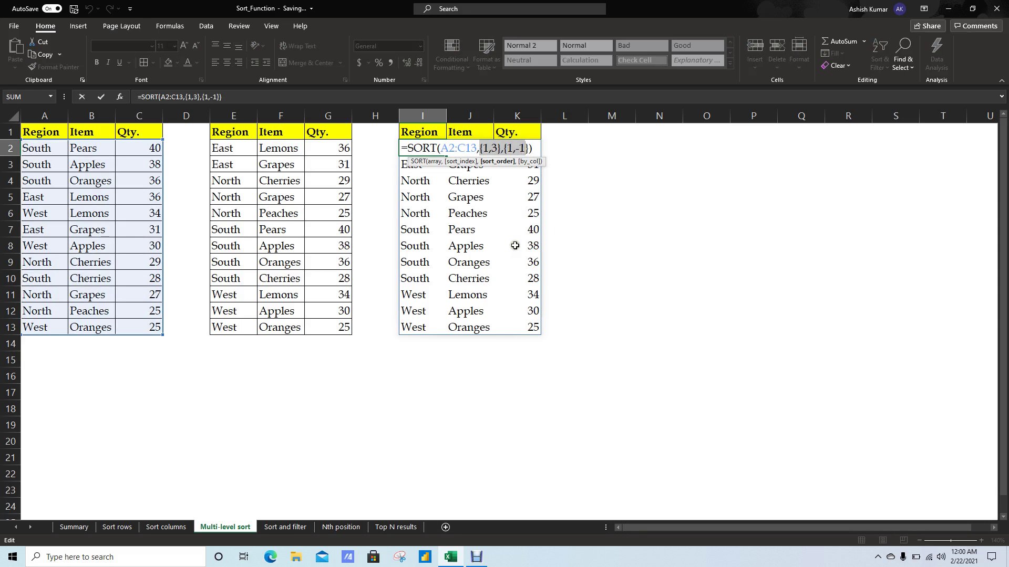
{"action": "key", "text": "Escape"}
{"action": "left_click", "coordinate": [296, 527]}
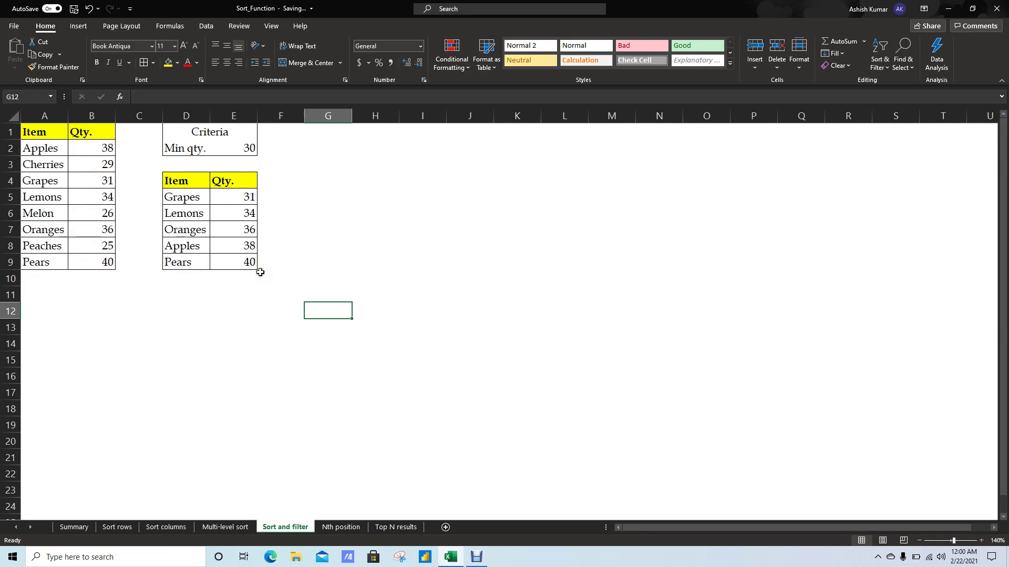
Copy the Item and Qty. headers from D4:E4 into G4:H4.
{"action": "left_click", "coordinate": [316, 195]}
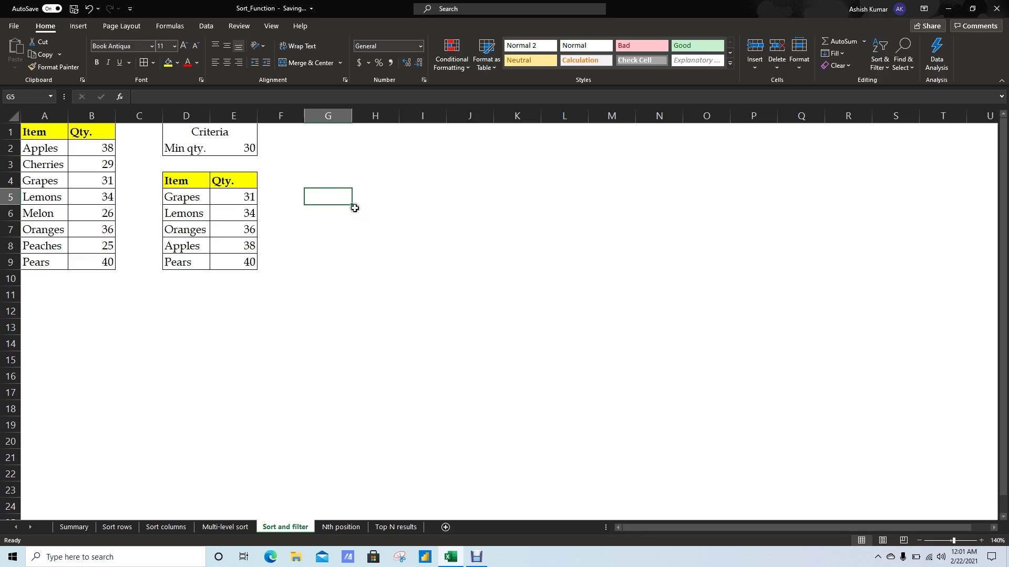
{"action": "left_click", "coordinate": [382, 192]}
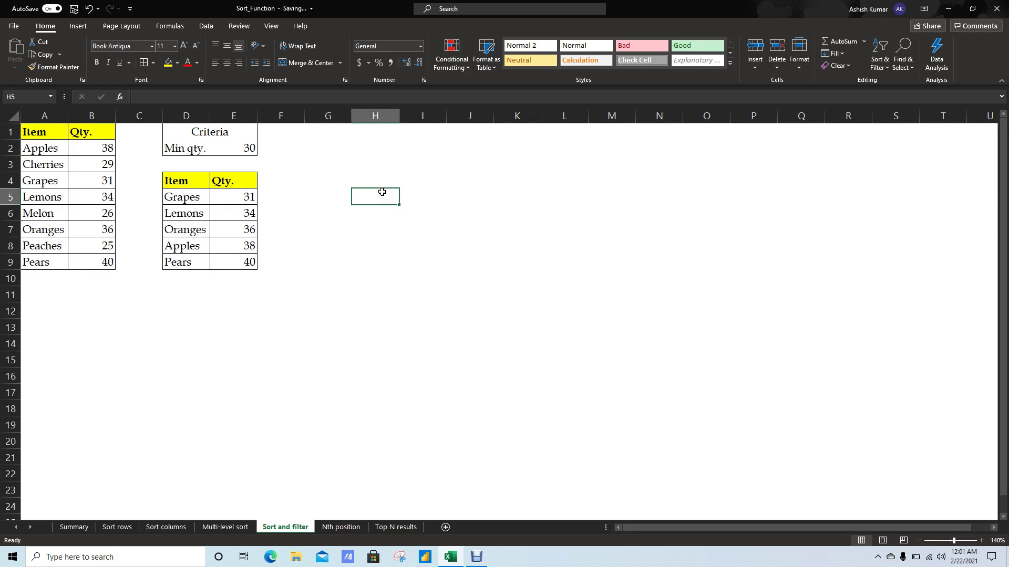
{"action": "key", "text": "Left"}
{"action": "key", "text": "Left"}
{"action": "key", "text": "Left"}
{"action": "key", "text": "Up"}
{"action": "key", "text": "Left"}
{"action": "key", "text": "shift+Right"}
{"action": "key", "text": "ctrl+c"}
{"action": "key", "text": "ctrl+v"}
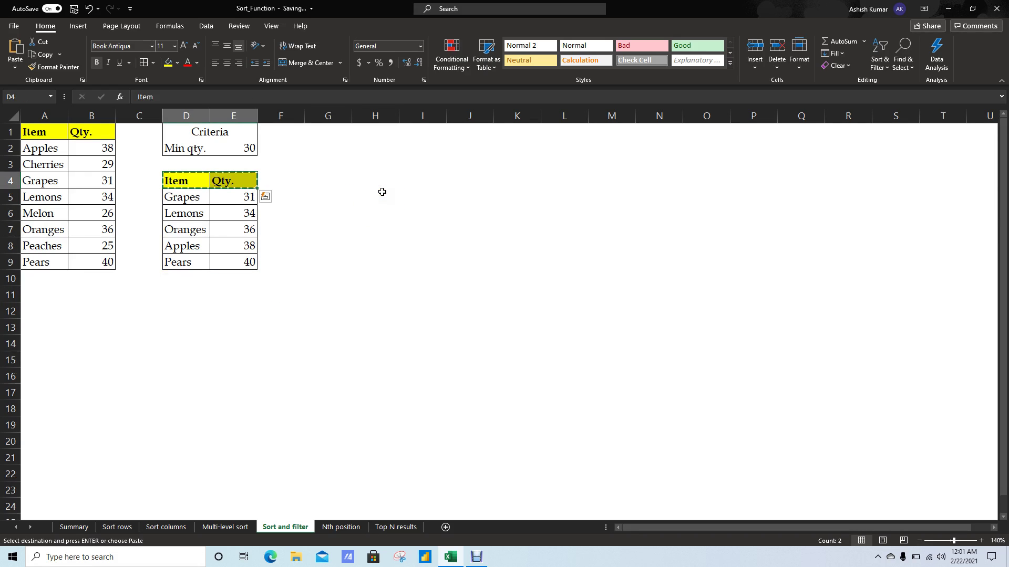
{"action": "key", "text": "Right"}
{"action": "key", "text": "Right"}
{"action": "key", "text": "Right"}
{"action": "key", "text": "ctrl+v"}
{"action": "key", "text": "Down"}
{"action": "key", "text": "Escape"}
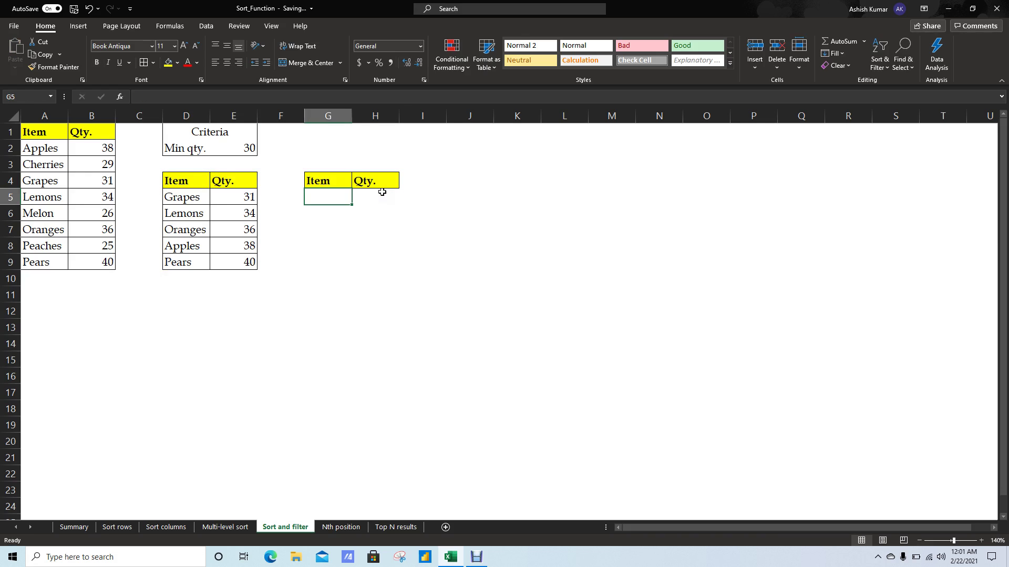
In G5, enter =SORT(FILTER(A2:B9,B2:B9>30),2,1) to list items above 30 by ascending Qty.
{"action": "type", "text": "=sor"}
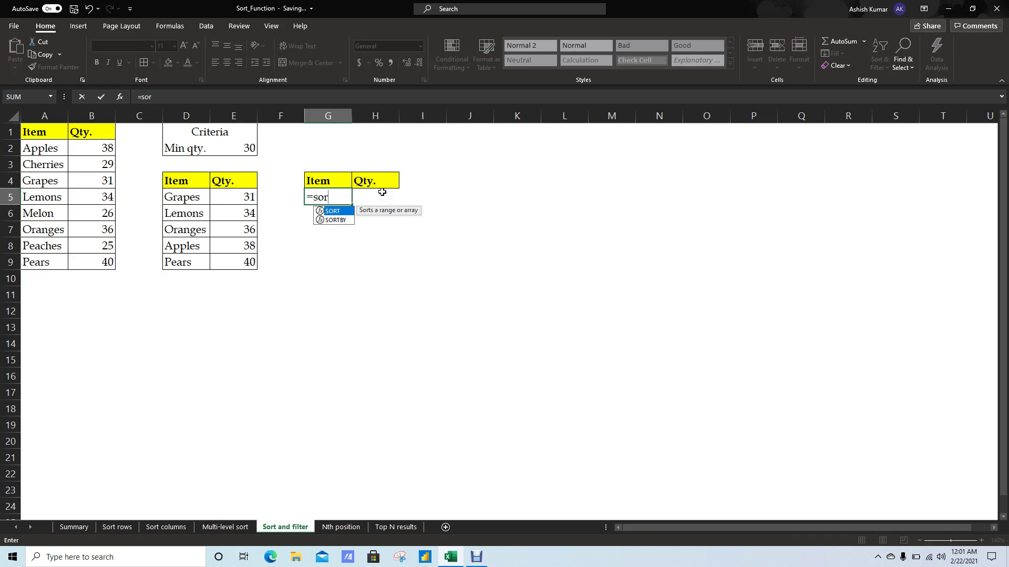
{"action": "key", "text": "Tab"}
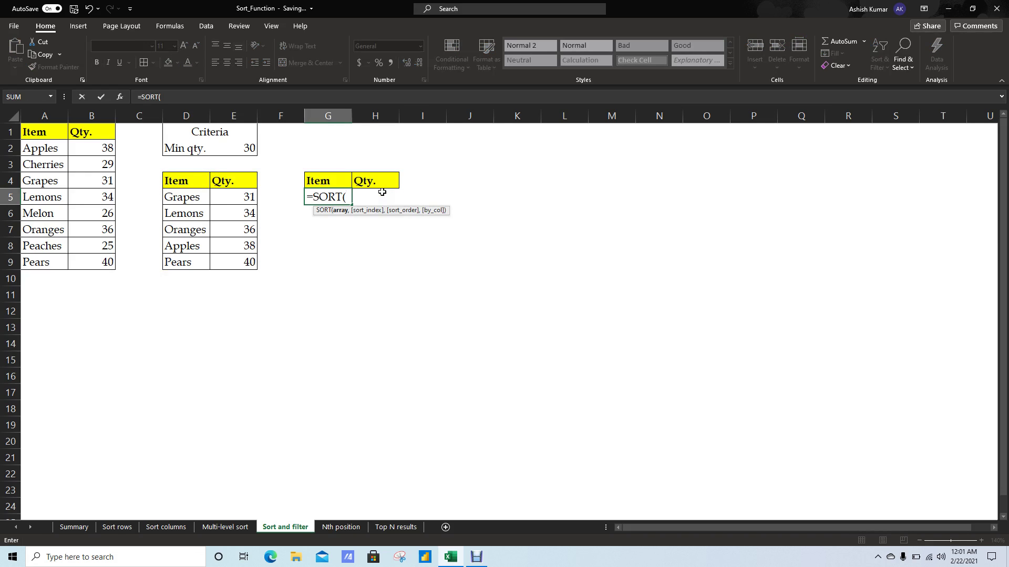
{"action": "type", "text": "fil"}
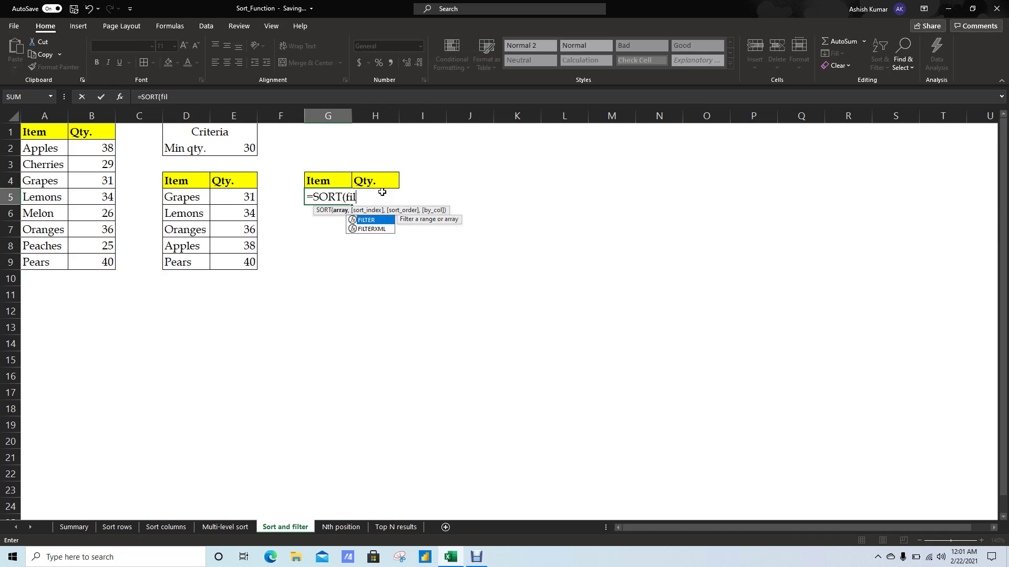
{"action": "key", "text": "Tab"}
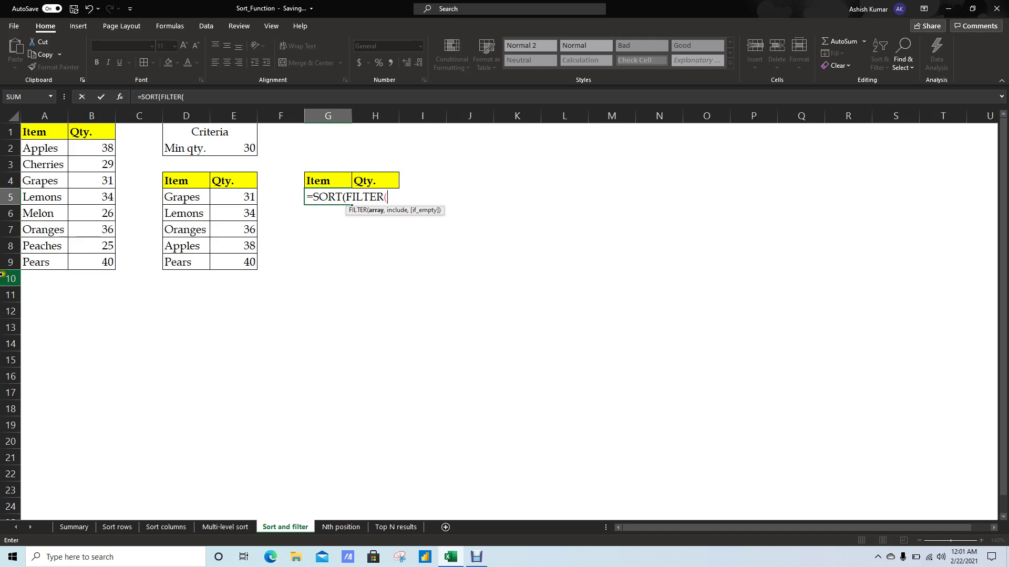
{"action": "left_click_drag", "start_coordinate": [32, 156], "coordinate": [89, 267]}
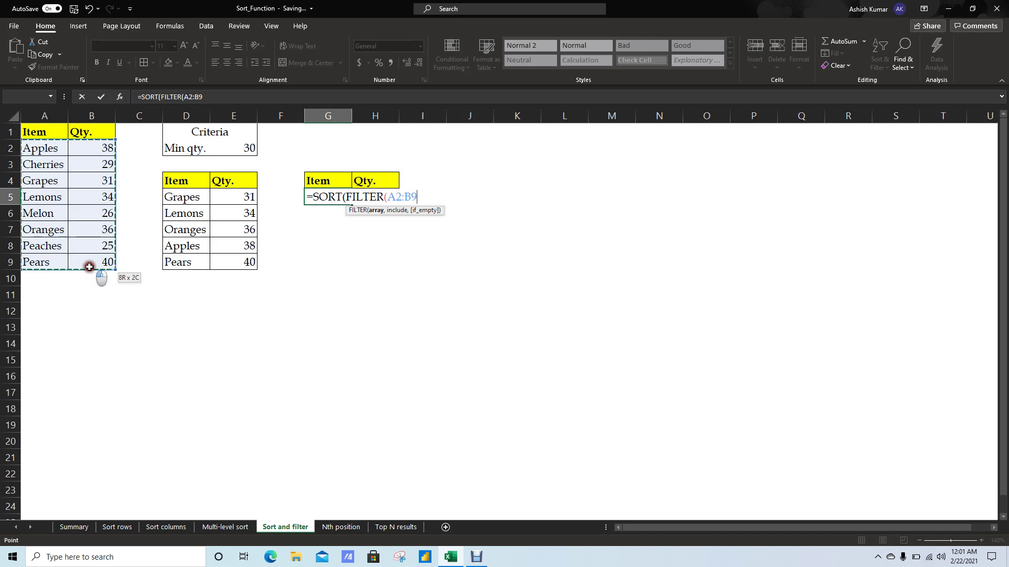
{"action": "type", "text": ","}
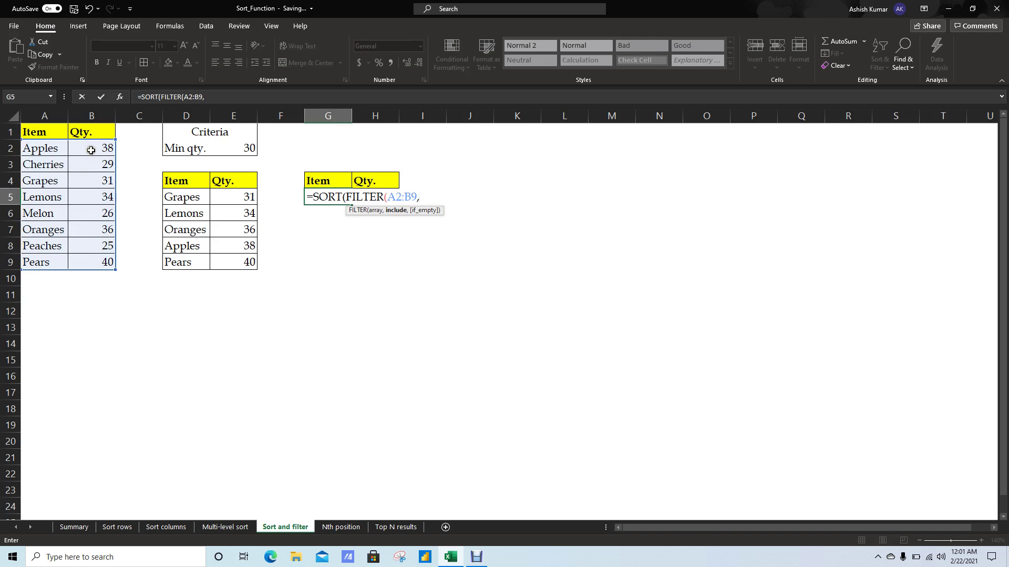
{"action": "mouse_move", "coordinate": [91, 150]}
{"action": "left_mouse_down"}
{"action": "mouse_move", "coordinate": [90, 250]}
{"action": "mouse_move", "coordinate": [109, 270]}
{"action": "left_mouse_up"}
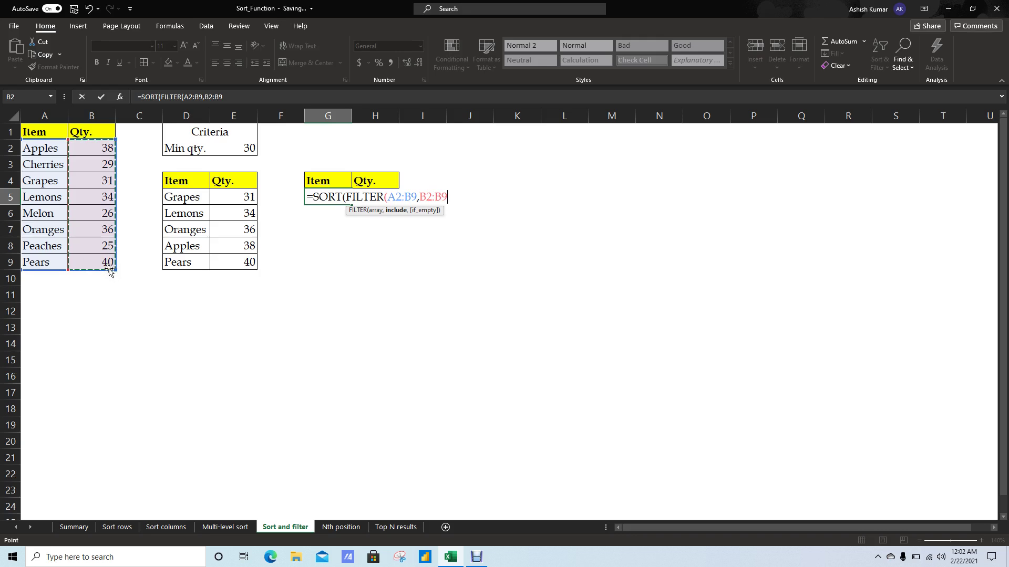
{"action": "type", "text": ">"}
{"action": "type", "text": "30)"}
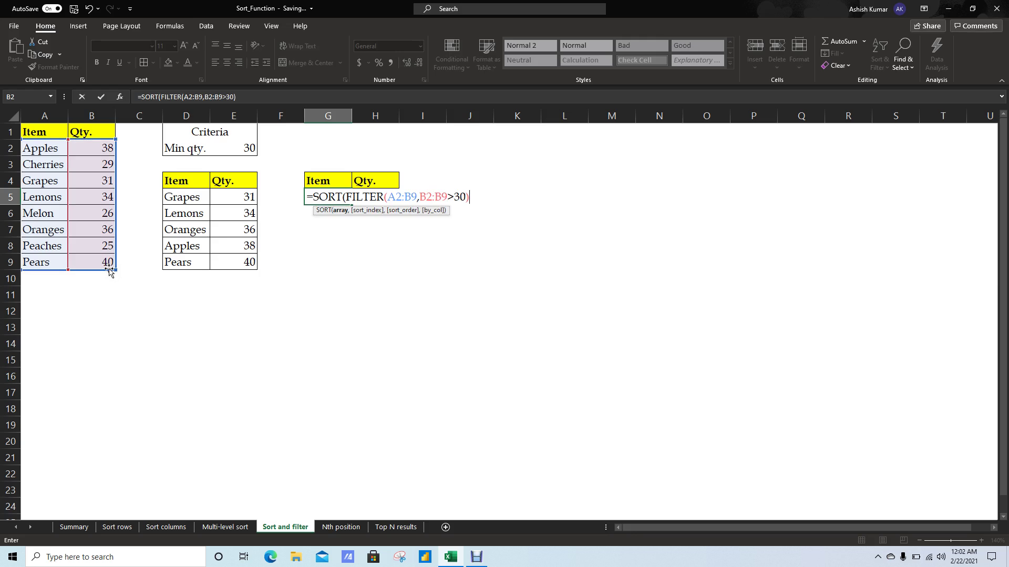
{"action": "type", "text": ","}
{"action": "type", "text": "2"}
{"action": "type", "text": ","}
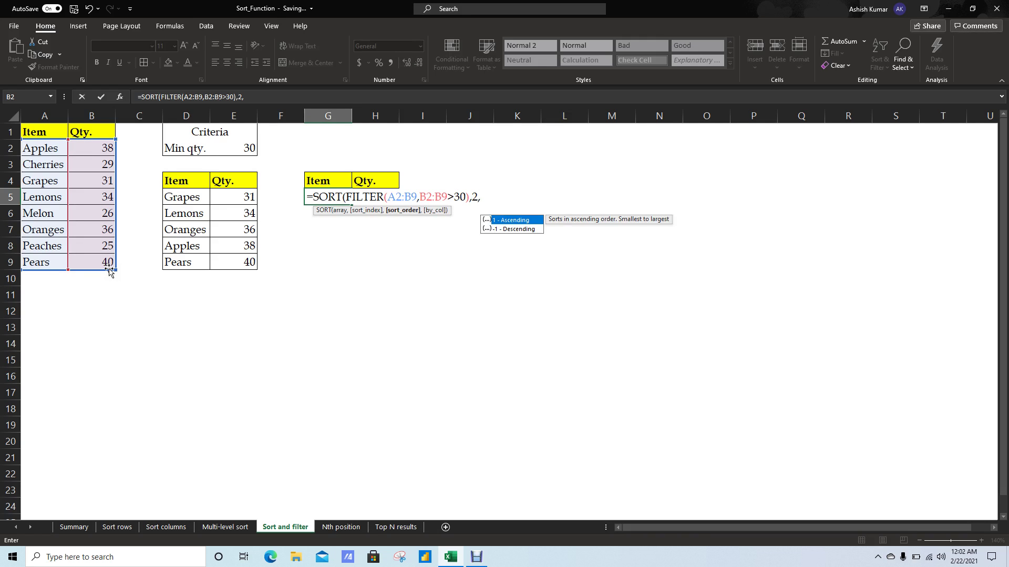
{"action": "type", "text": "1"}
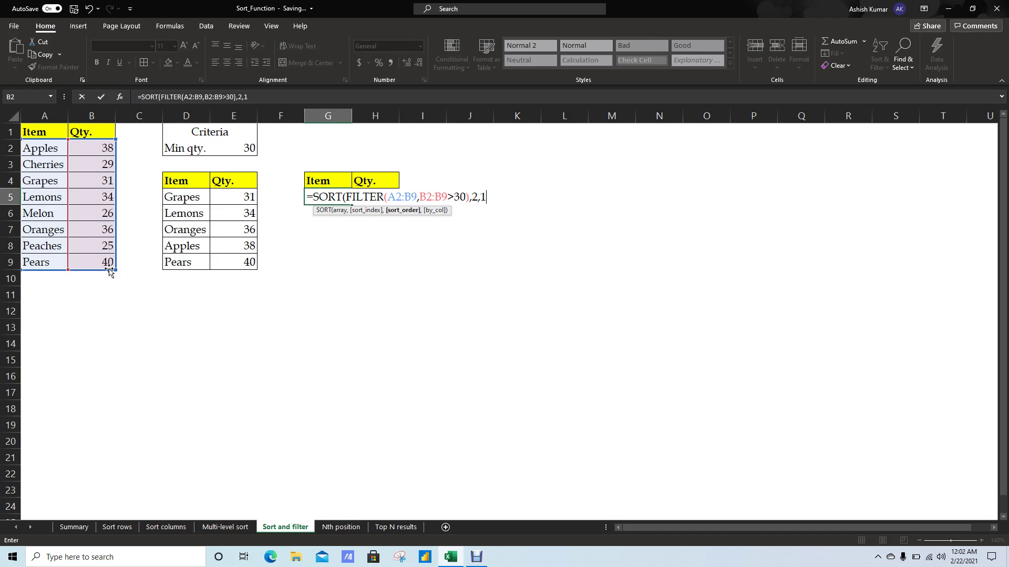
{"action": "type", "text": ")"}
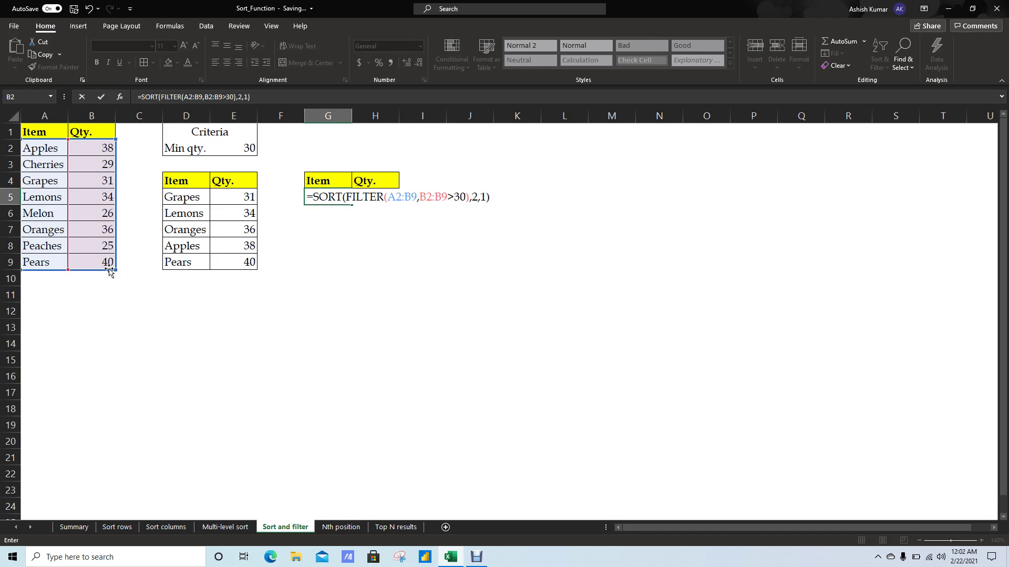
{"action": "key", "text": "ctrl+Return"}
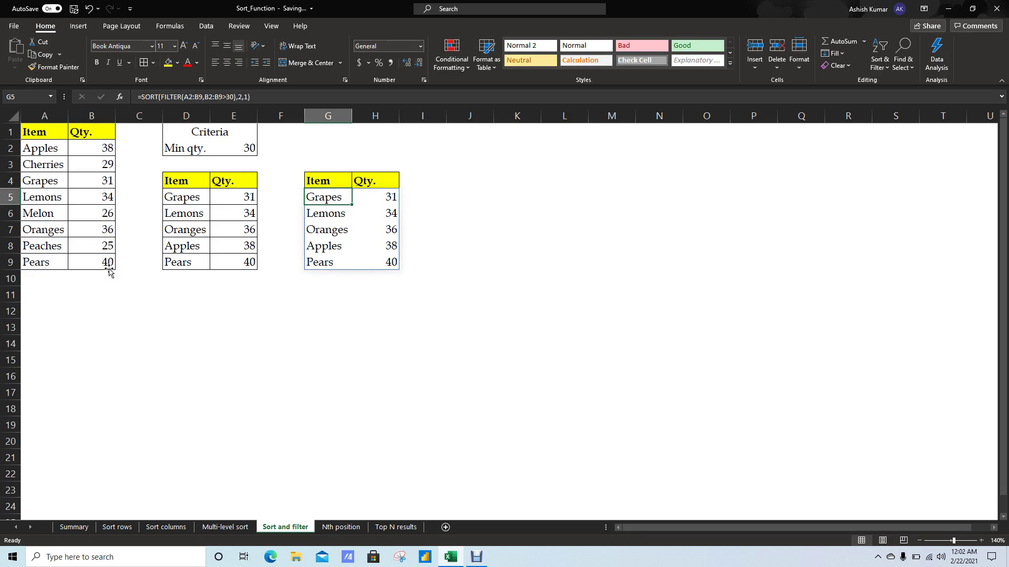
Highlight the FILTER(A2:B9,B2:B9>30) part of G5's formula, leaving it unchanged.
{"action": "key", "text": "F2"}
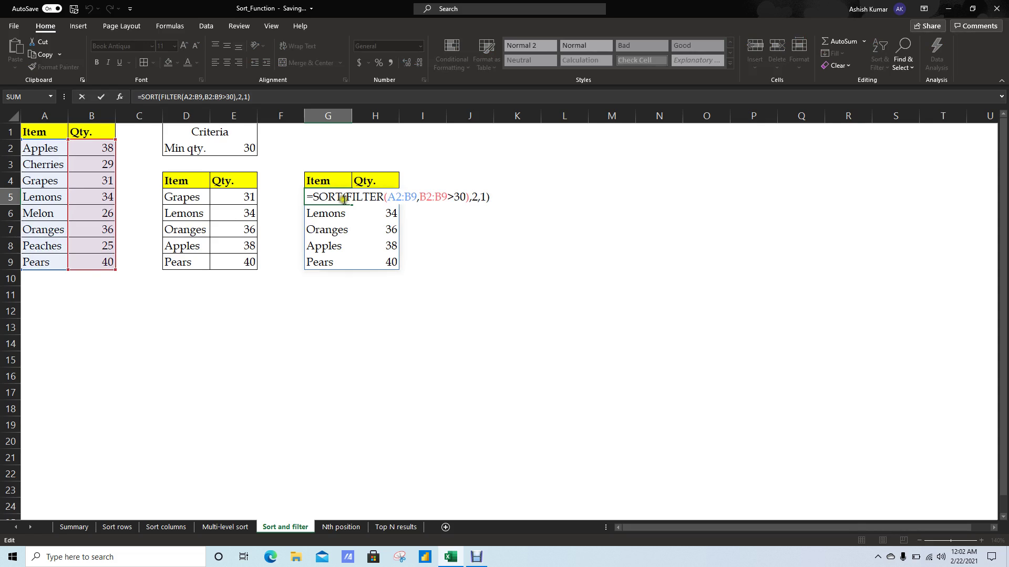
{"action": "left_click_drag", "start_coordinate": [345, 197], "coordinate": [469, 197]}
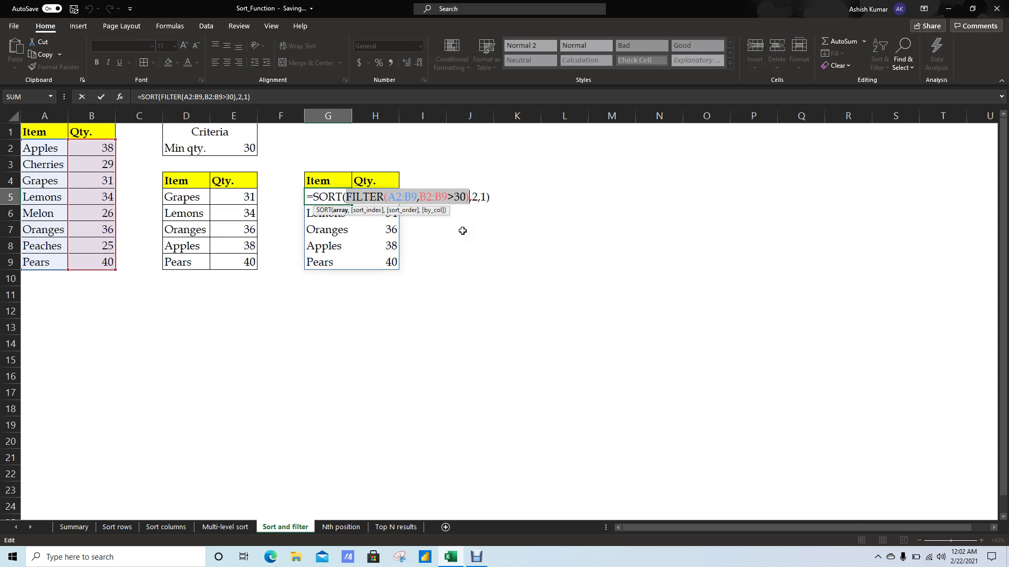
{"action": "left_click", "coordinate": [403, 197]}
{"action": "left_click", "coordinate": [379, 215]}
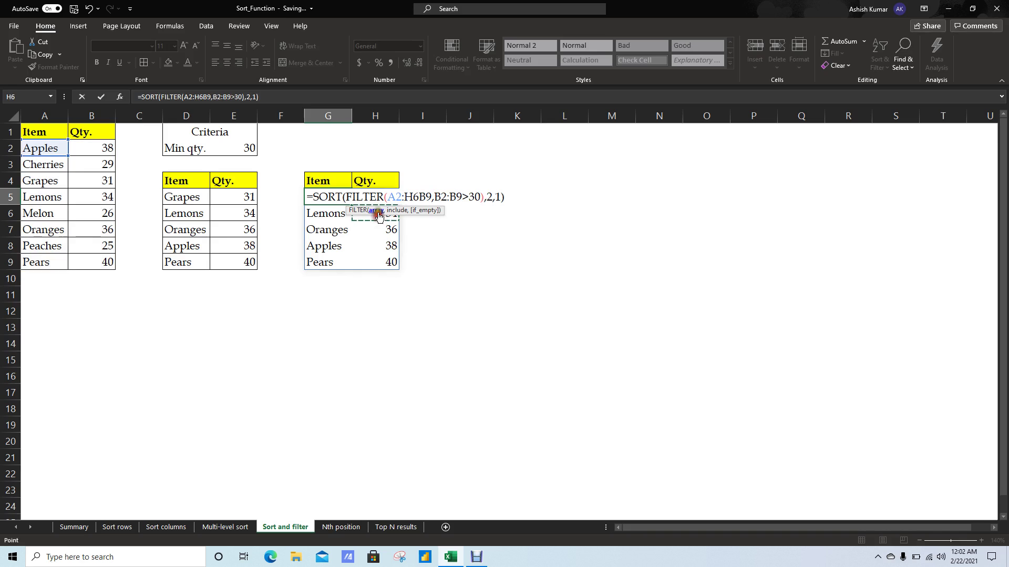
{"action": "key", "text": "Escape"}
{"action": "key", "text": "F2"}
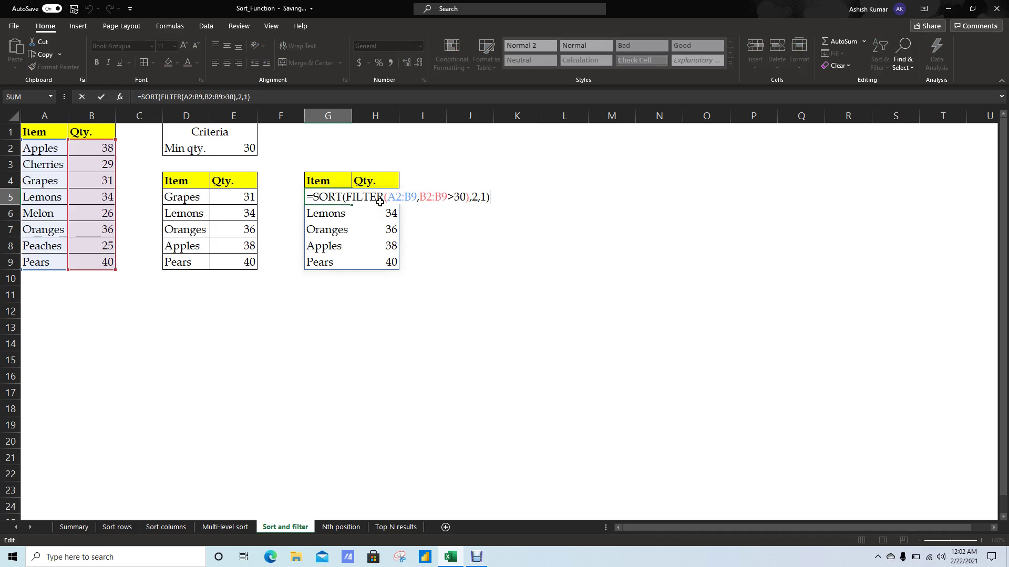
{"action": "left_click_drag", "start_coordinate": [345, 198], "coordinate": [473, 197]}
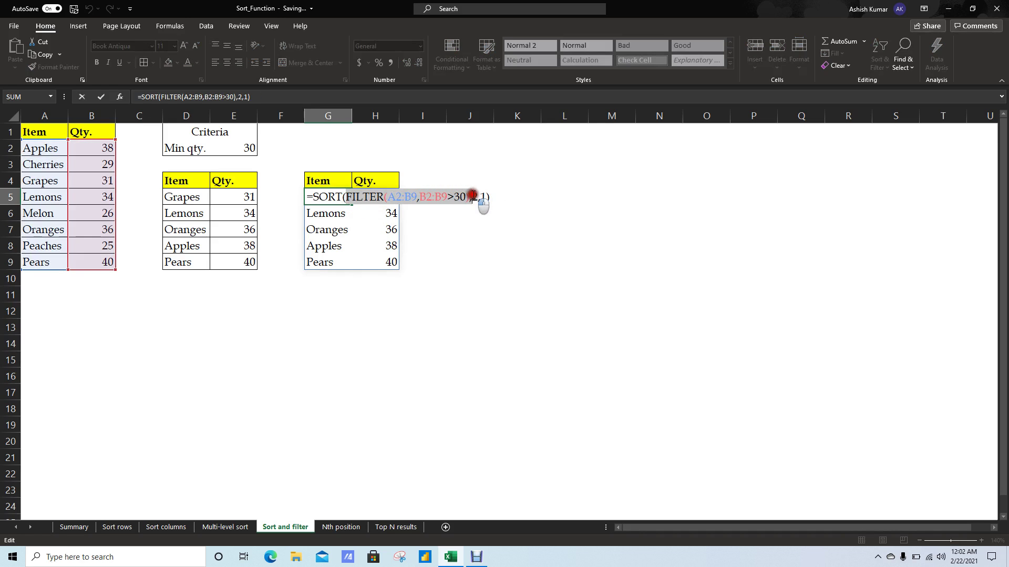
{"action": "key", "text": "Escape"}
Enter =FILTER(A2:B9,B2:B9>30) in K5 and compare its quantities against B2:B9.
{"action": "left_click", "coordinate": [526, 198]}
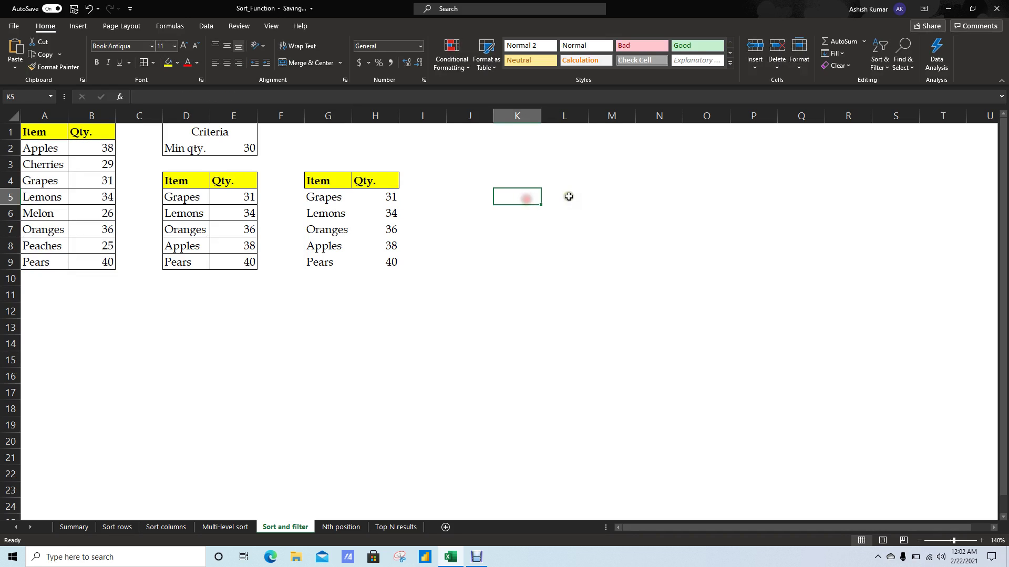
{"action": "type", "text": "="}
{"action": "type", "text": "FILTER(A2:B9,B2:B9>30),"}
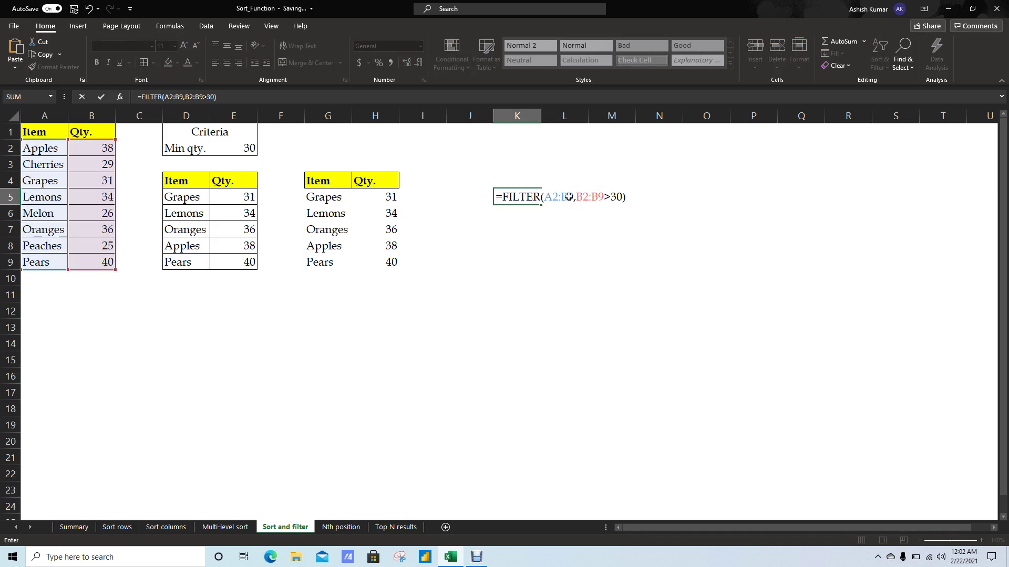
{"action": "key", "text": "ctrl+Return"}
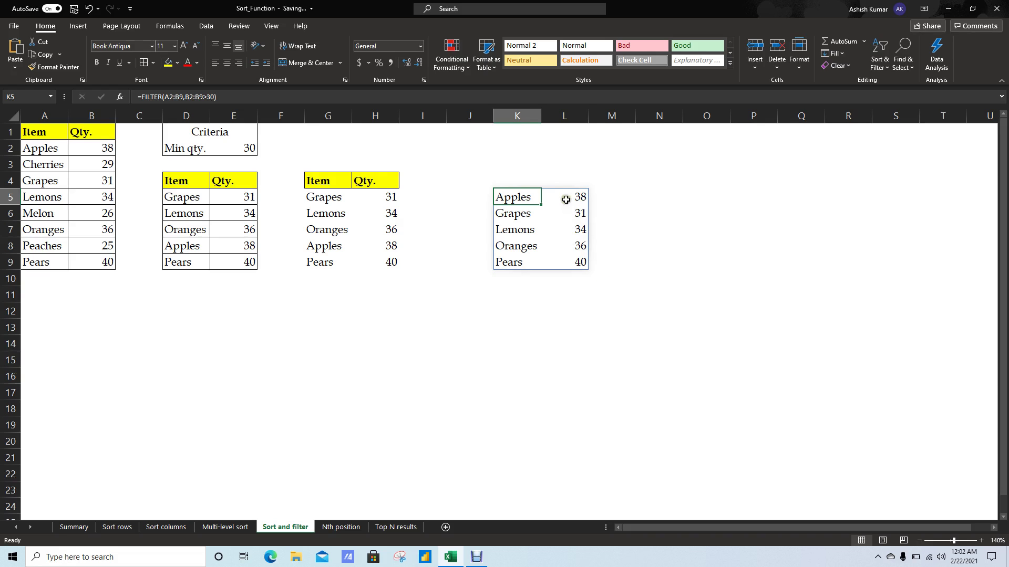
{"action": "left_click_drag", "start_coordinate": [575, 198], "coordinate": [579, 261]}
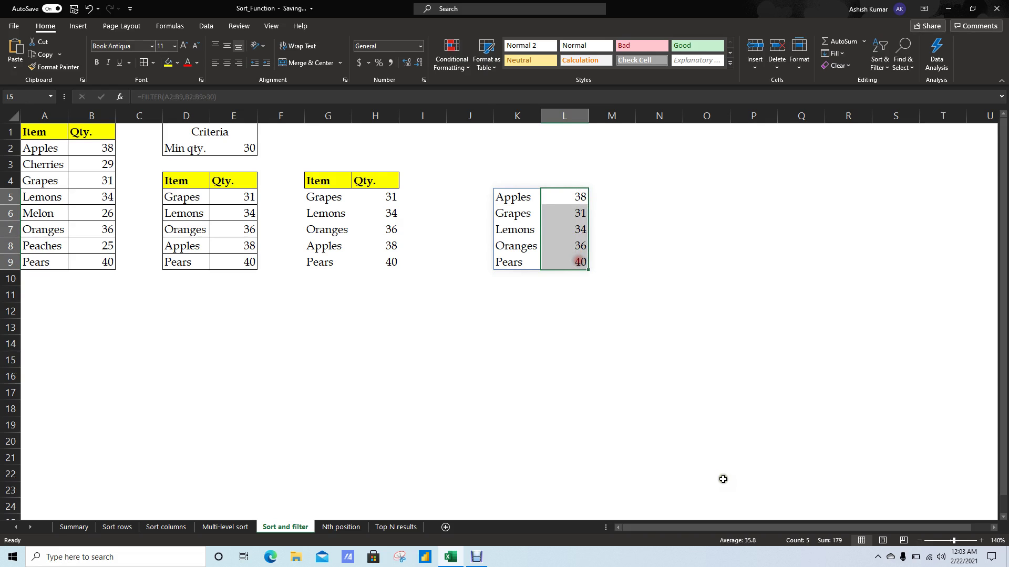
{"action": "left_click_drag", "start_coordinate": [107, 149], "coordinate": [115, 262]}
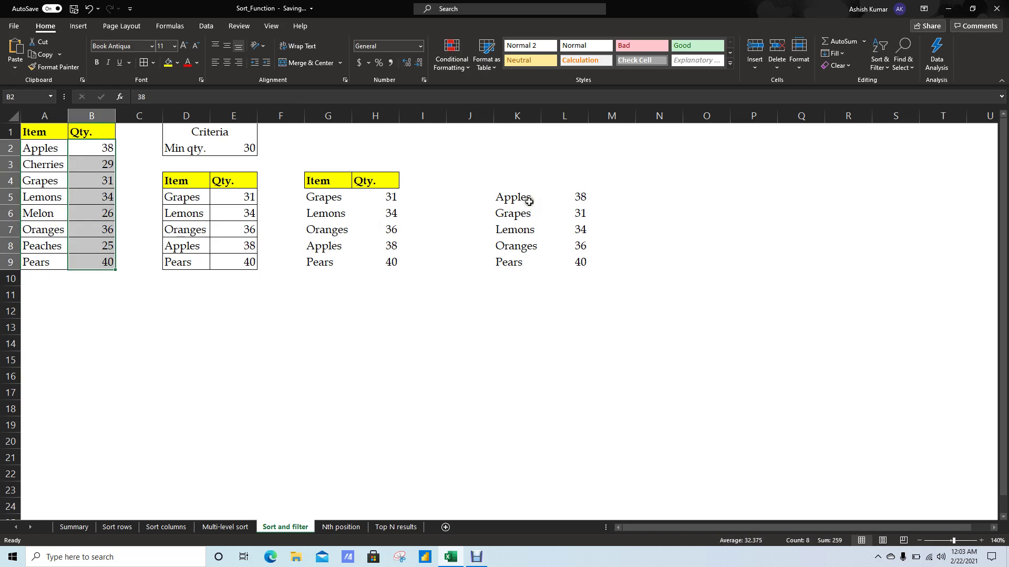
{"action": "left_click", "coordinate": [631, 197]}
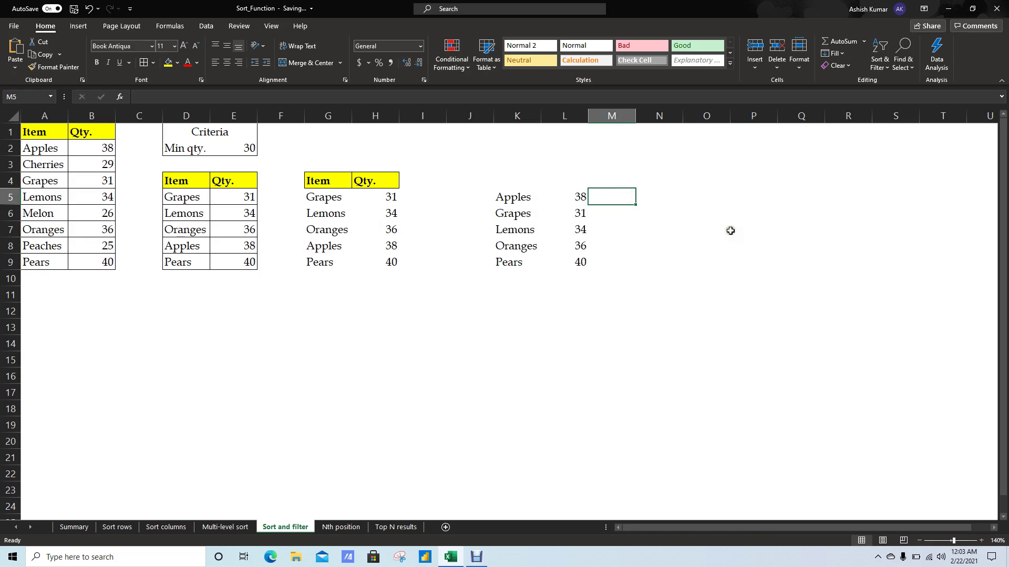
In N5, enter =SORT(K5#,2,1) to sort the filtered list by Qty. ascending.
{"action": "key", "text": "Right"}
{"action": "type", "text": "=so"}
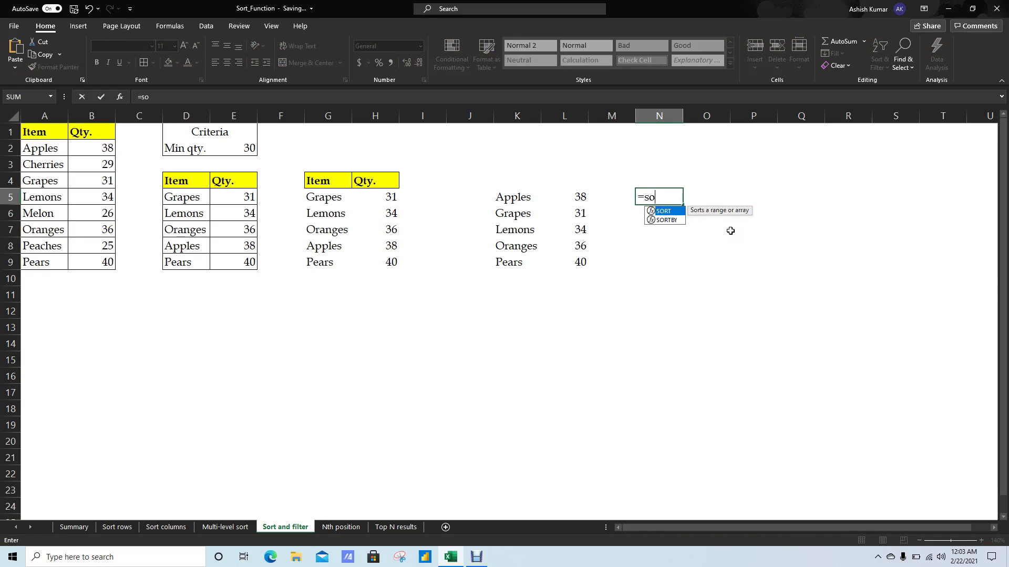
{"action": "type", "text": "rt"}
{"action": "key", "text": "Tab"}
{"action": "key", "text": "Left"}
{"action": "key", "text": "Left"}
{"action": "key", "text": "Left"}
{"action": "key", "text": "ctrl+shift+Down"}
{"action": "key", "text": "ctrl+shift+Right"}
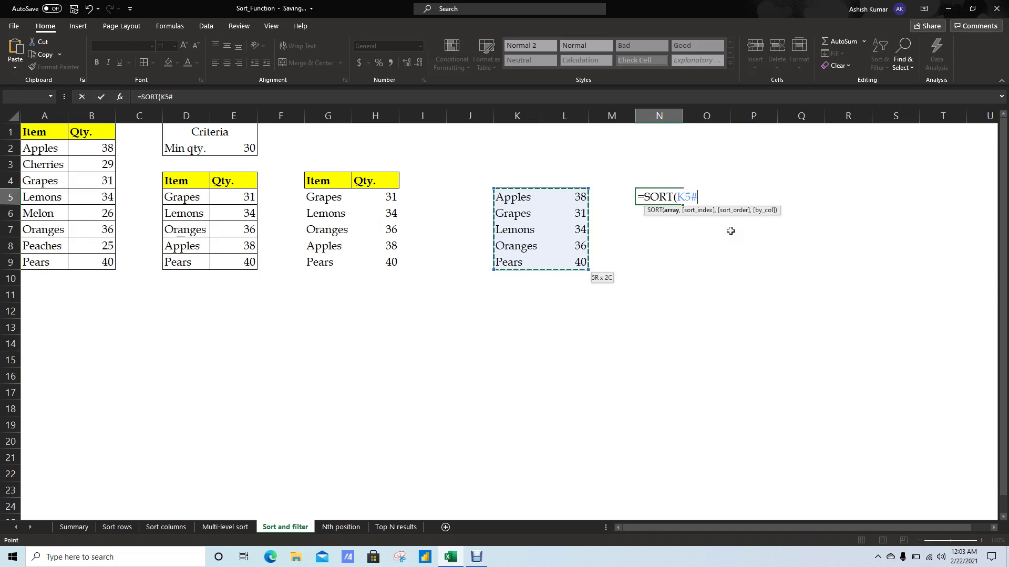
{"action": "type", "text": ","}
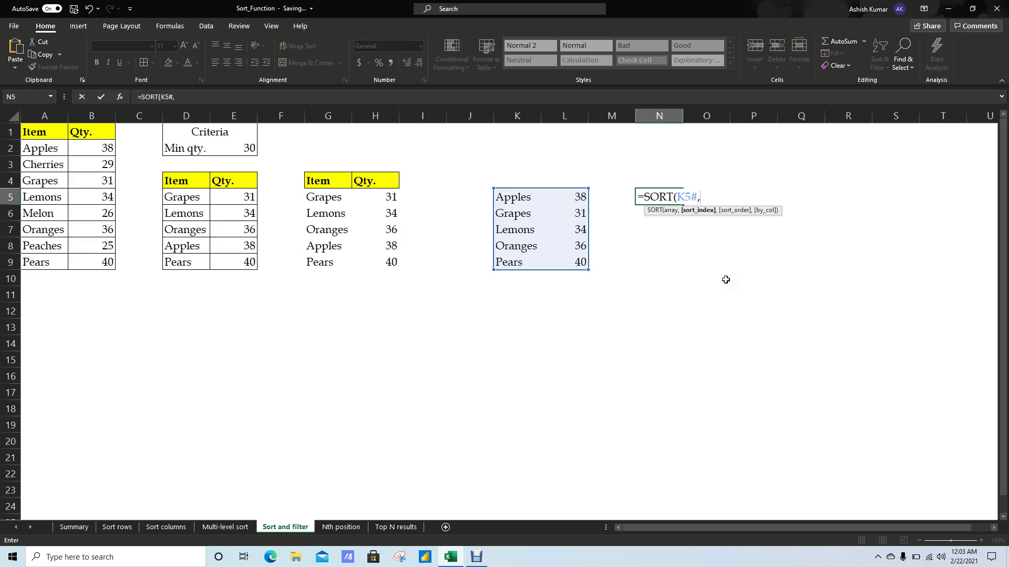
{"action": "type", "text": "2"}
{"action": "type", "text": ",1"}
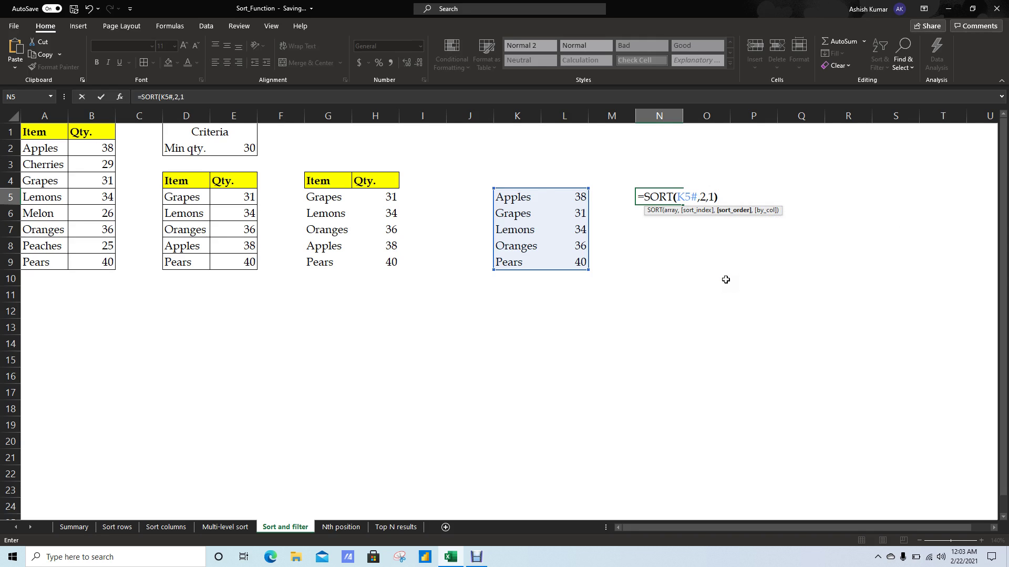
{"action": "key", "text": "Return"}
Select G5:H9 and N5:O9 to compare the two sorted results.
{"action": "key", "text": "Up"}
{"action": "key", "text": "Right"}
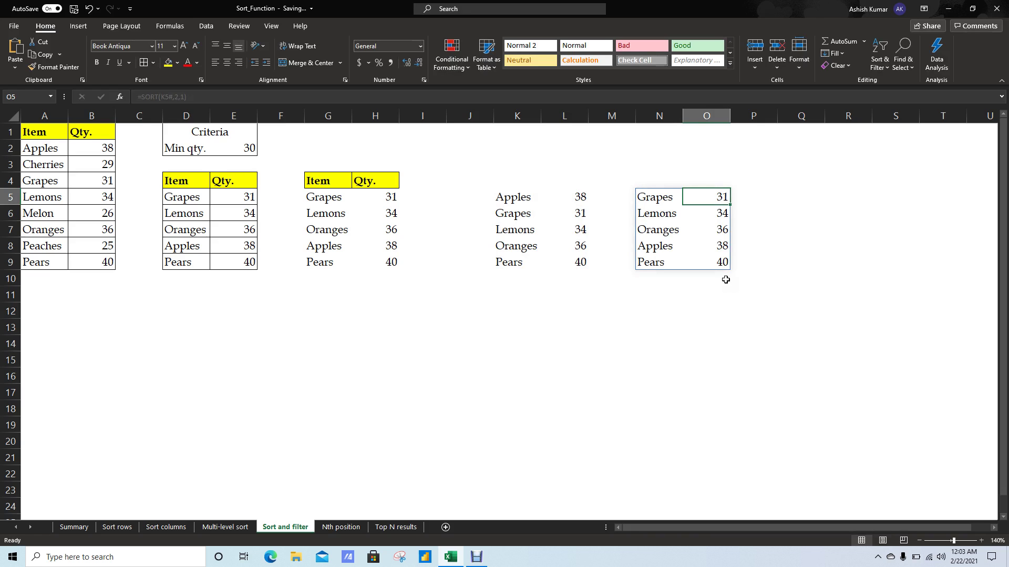
{"action": "left_click_drag", "start_coordinate": [326, 198], "coordinate": [395, 278]}
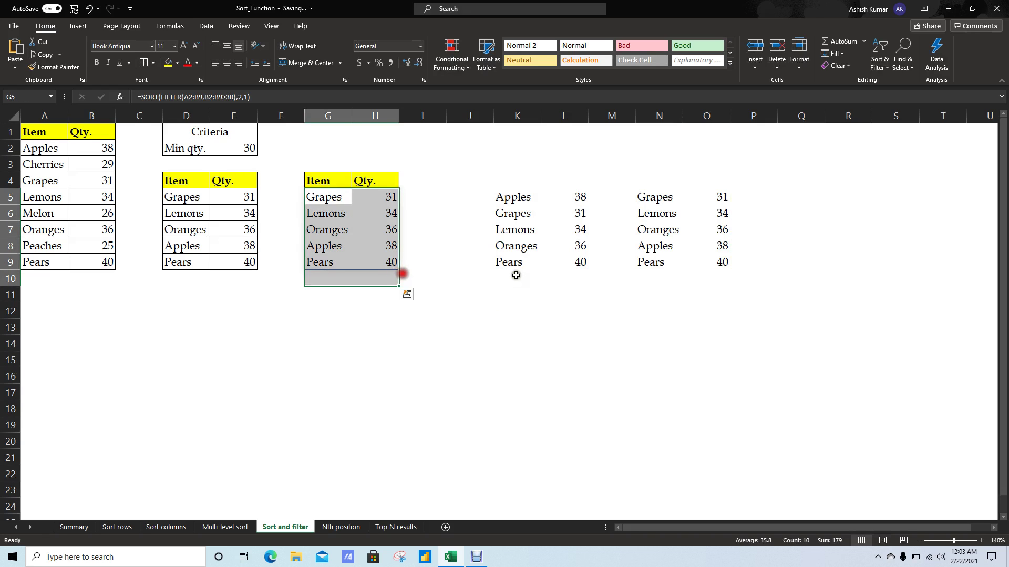
{"action": "left_click_drag", "start_coordinate": [667, 193], "coordinate": [698, 260]}
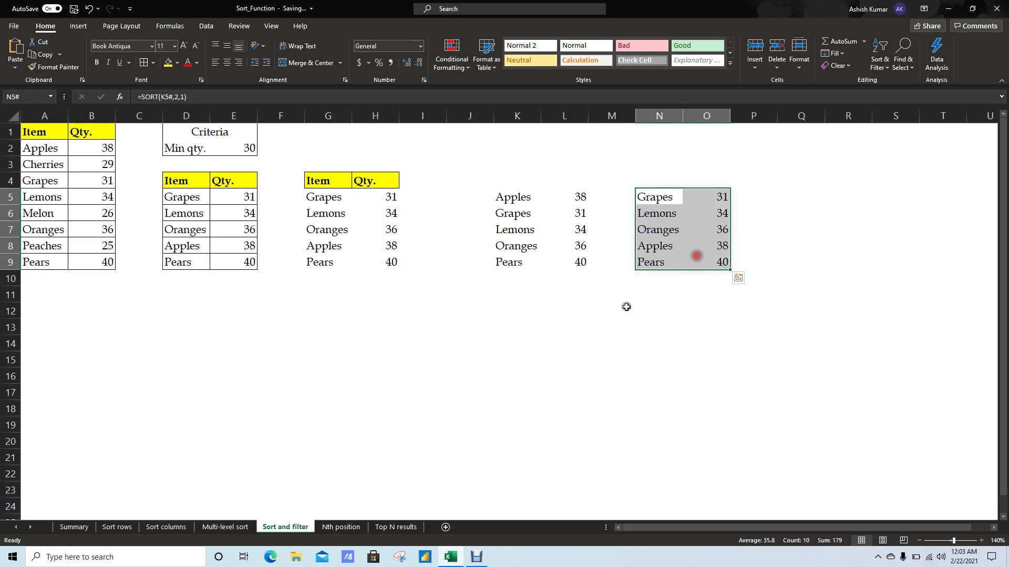
Delete the K5:L9 filter results and the resulting #REF! sort output beside them.
{"action": "left_click", "coordinate": [327, 198]}
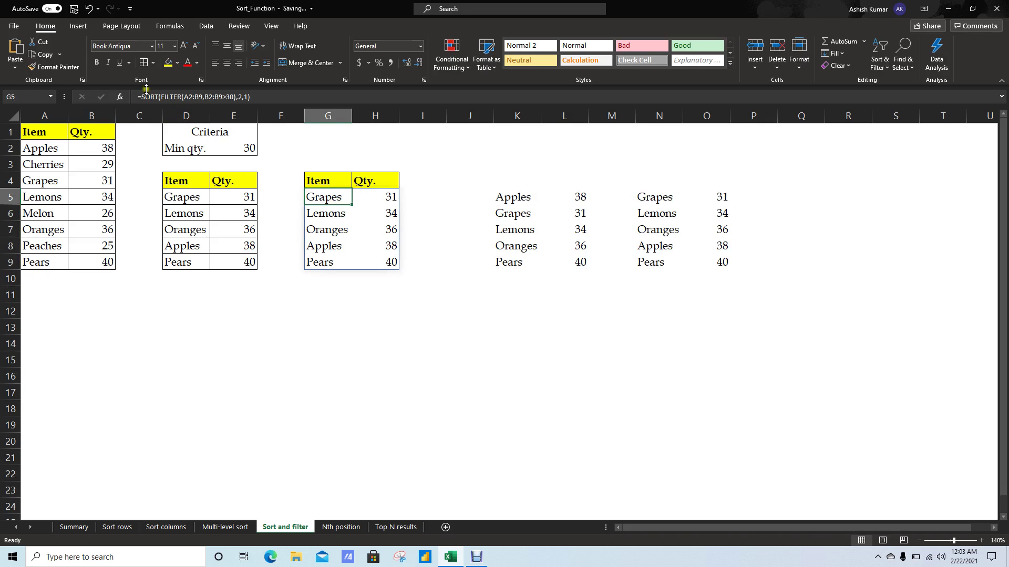
{"action": "left_click_drag", "start_coordinate": [518, 198], "coordinate": [584, 264]}
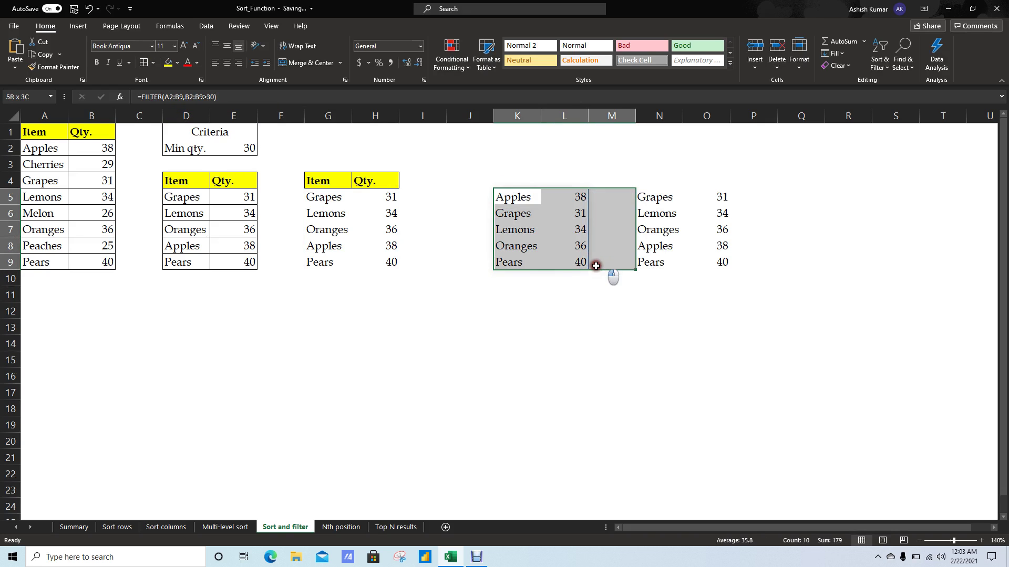
{"action": "key", "text": "Delete"}
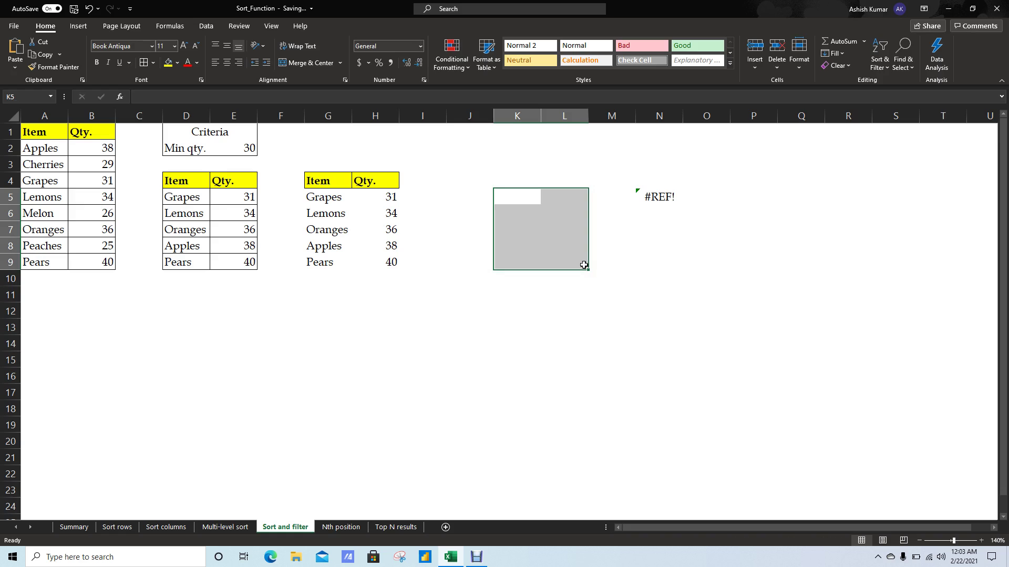
{"action": "left_click", "coordinate": [331, 213]}
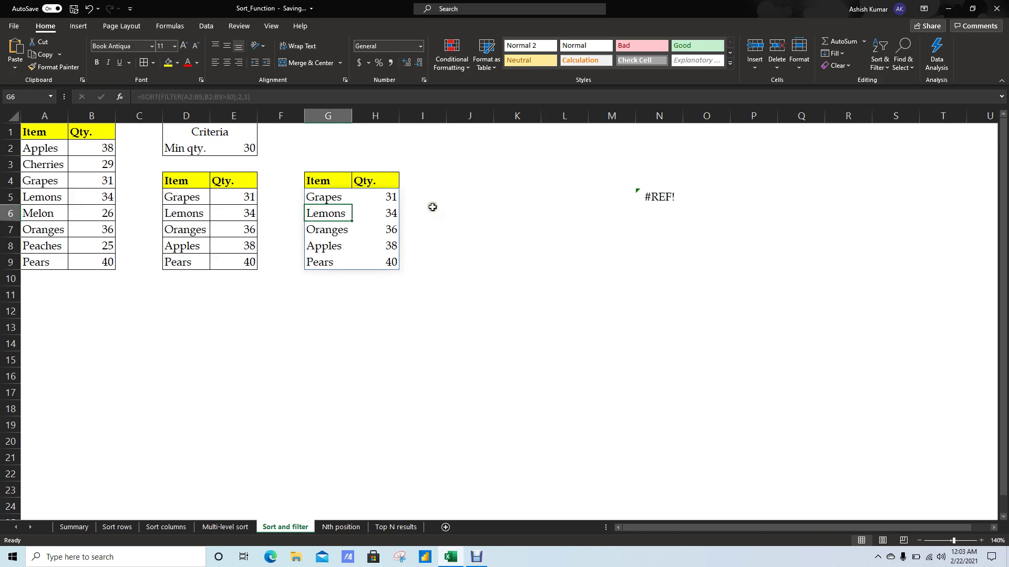
{"action": "left_click_drag", "start_coordinate": [630, 160], "coordinate": [687, 277]}
{"action": "key", "text": "Delete"}
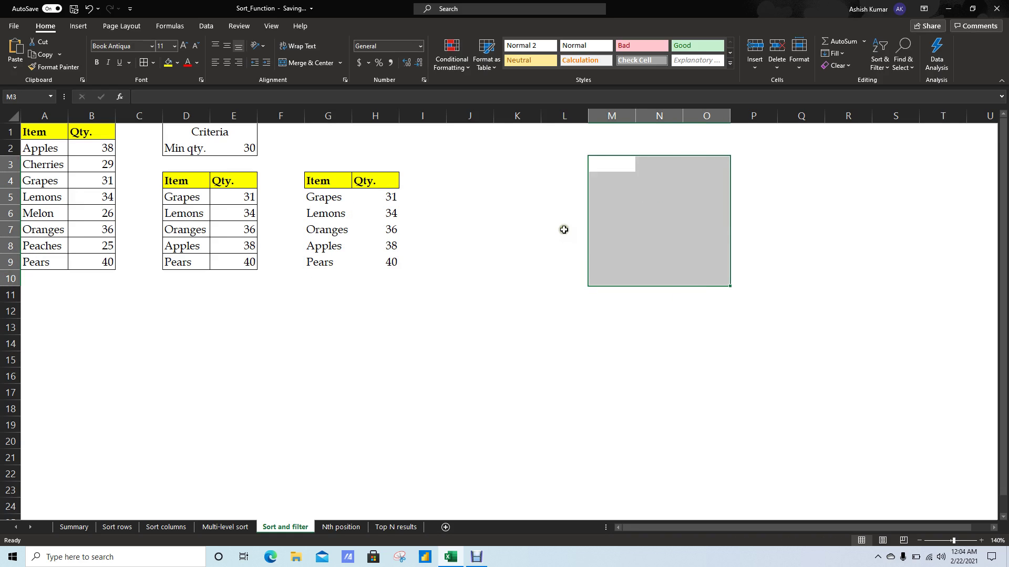
Highlight the FILTER part of G5's formula without changing it, then go to the Nth position sheet.
{"action": "double_click", "coordinate": [327, 197]}
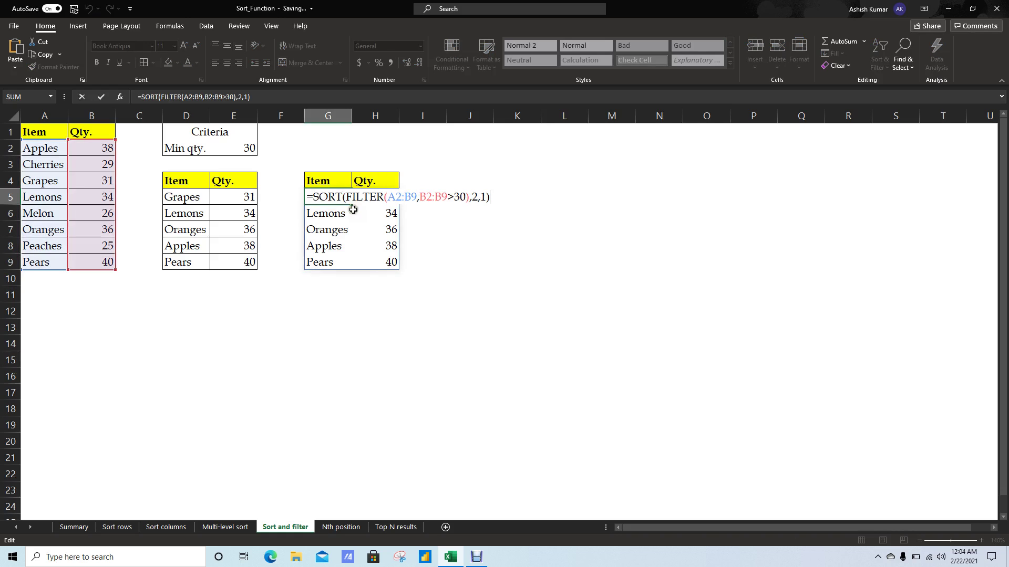
{"action": "left_click_drag", "start_coordinate": [346, 198], "coordinate": [463, 208]}
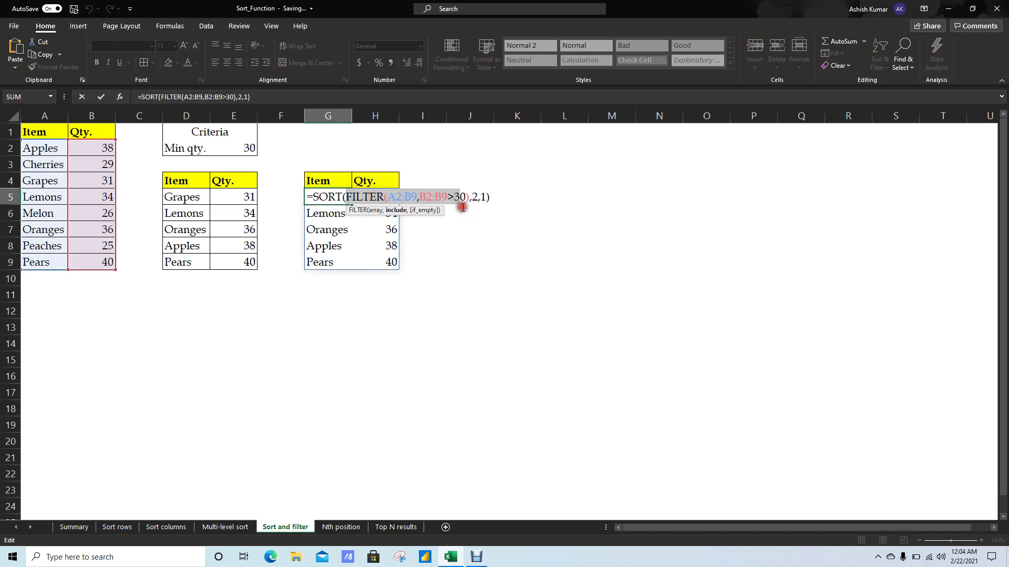
{"action": "key", "text": "Escape"}
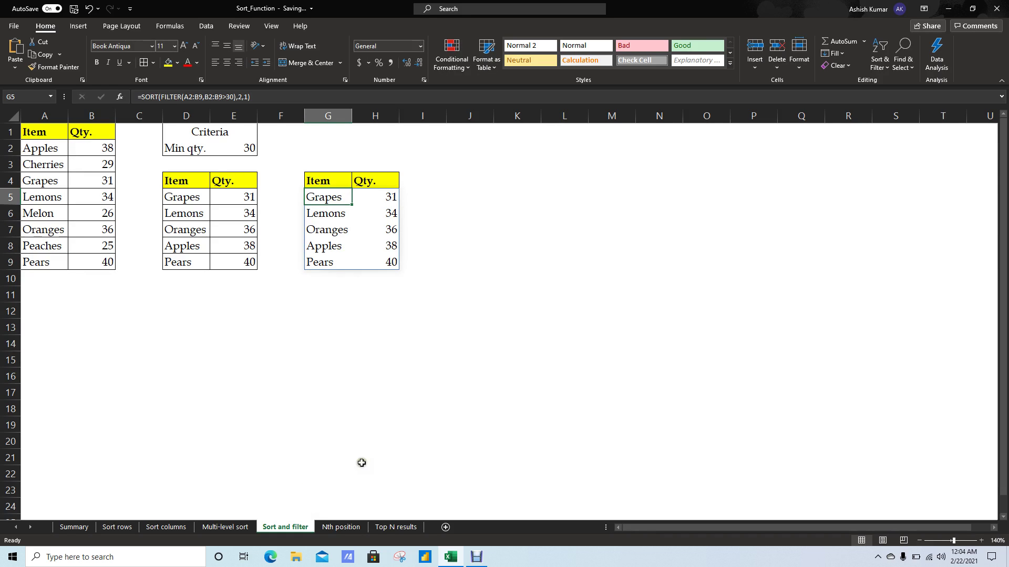
{"action": "left_click", "coordinate": [340, 527]}
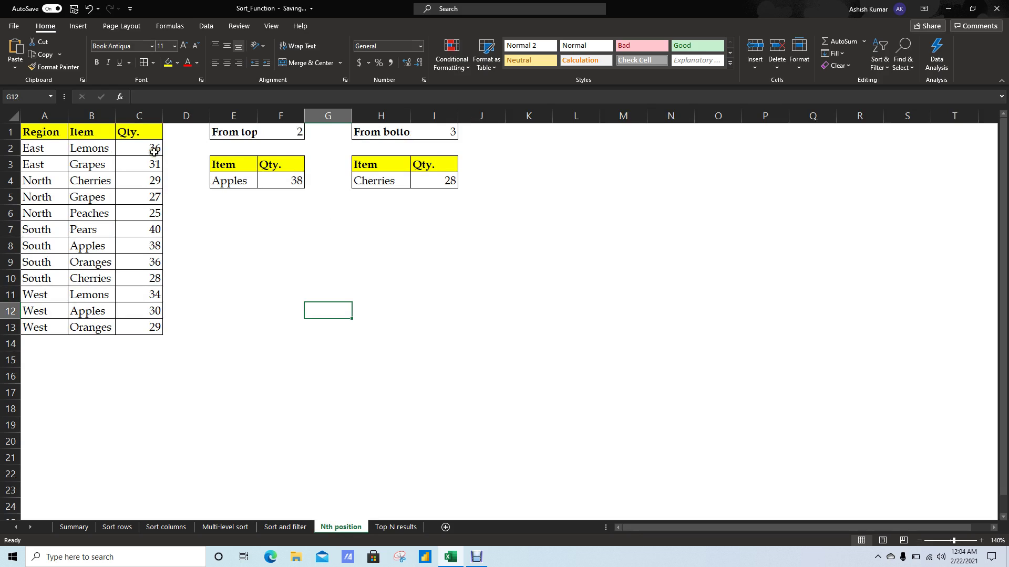
{"action": "left_click_drag", "start_coordinate": [150, 326], "coordinate": [148, 138]}
{"action": "left_click", "coordinate": [296, 217]}
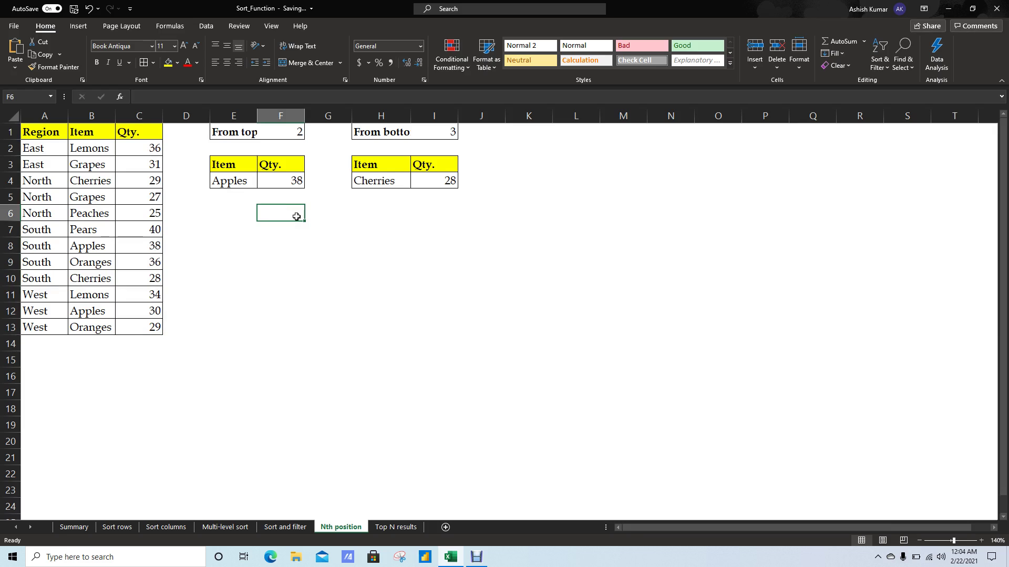
{"action": "left_click", "coordinate": [92, 146]}
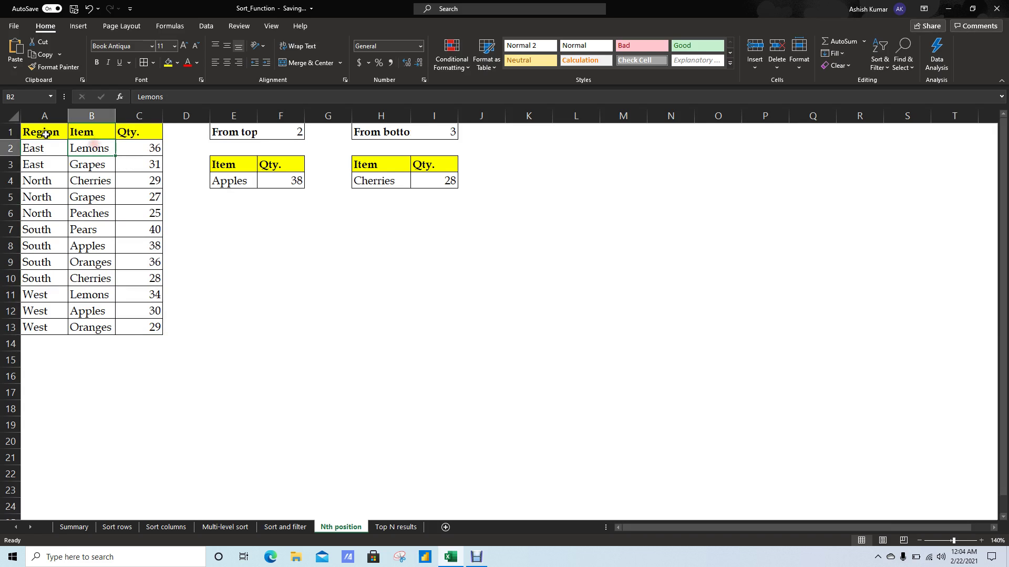
{"action": "left_click", "coordinate": [249, 201]}
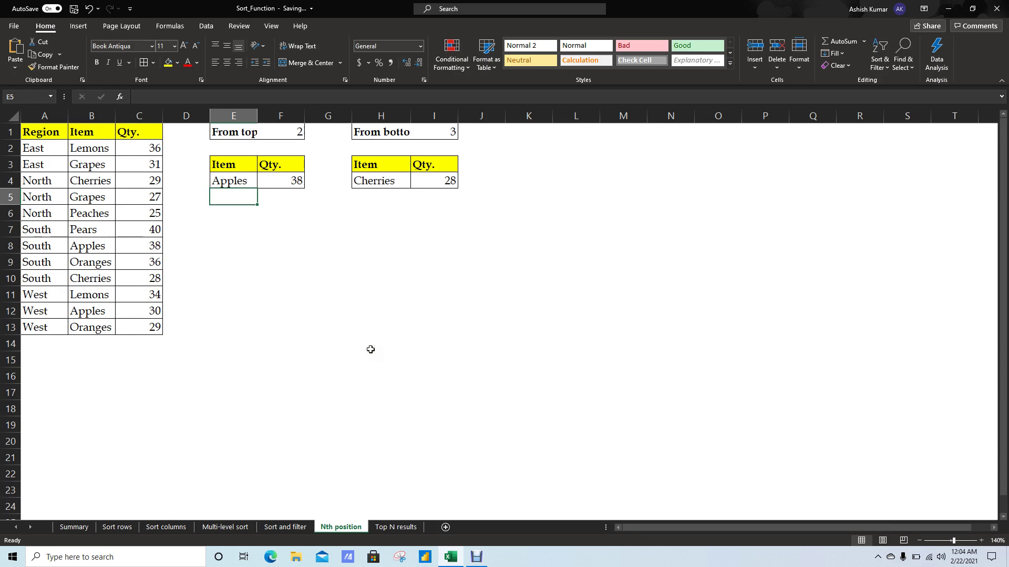
{"action": "key", "text": "Down"}
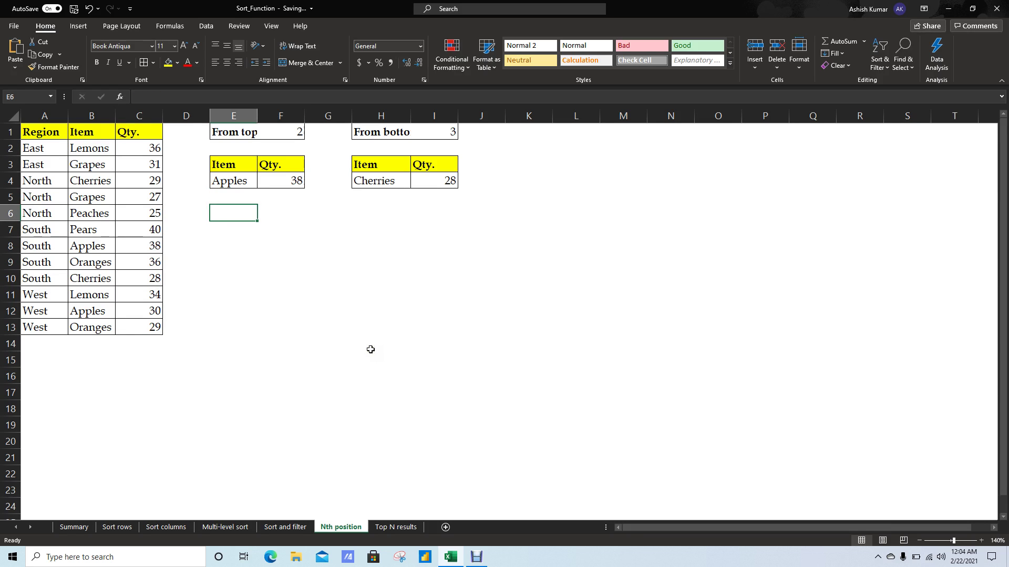
{"action": "type", "text": "=in"}
{"action": "key", "text": "Tab"}
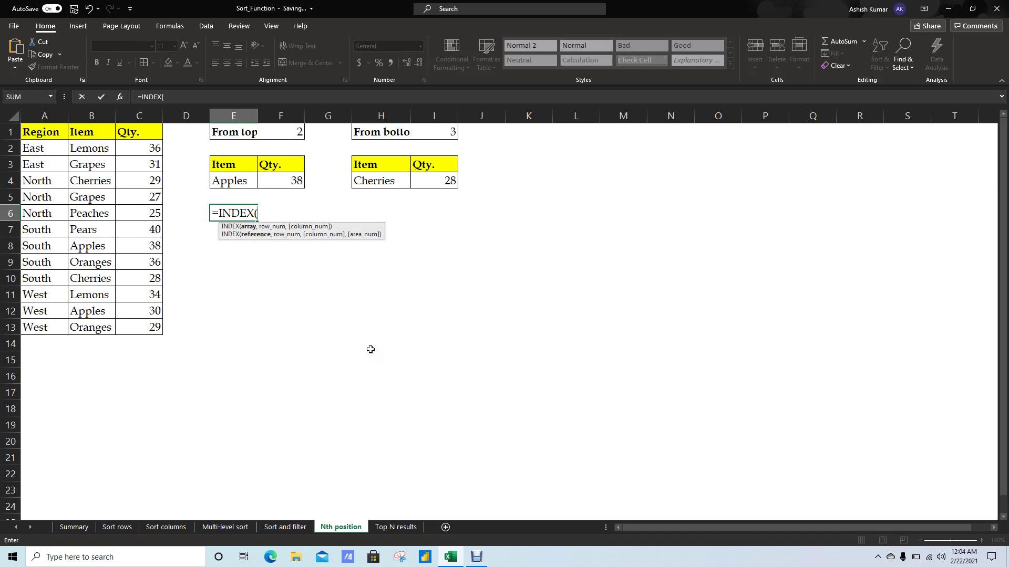
{"action": "key", "text": "Escape"}
{"action": "key", "text": "Up"}
{"action": "key", "text": "Up"}
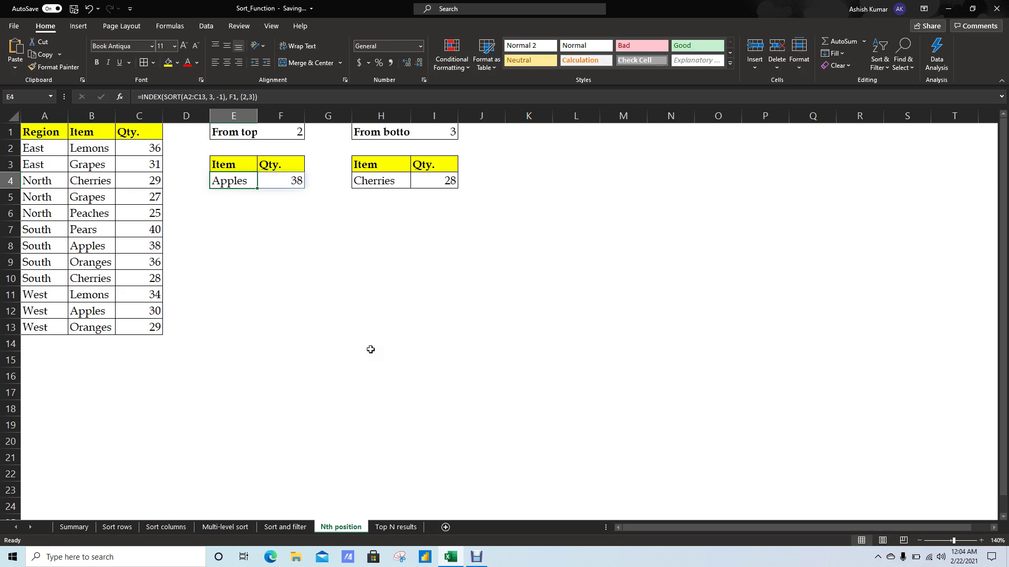
{"action": "key", "text": "F2"}
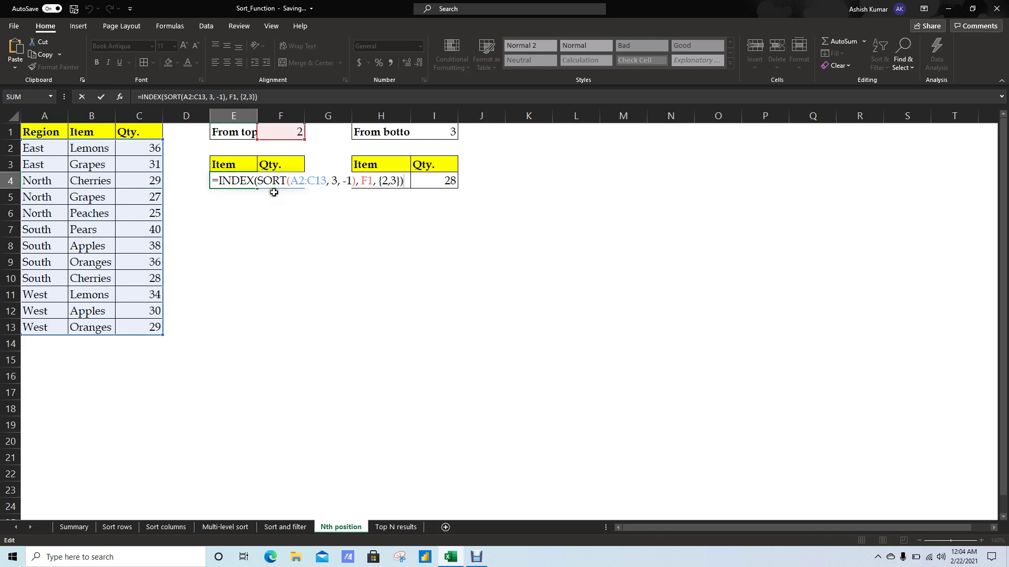
{"action": "left_click_drag", "start_coordinate": [255, 180], "coordinate": [344, 181]}
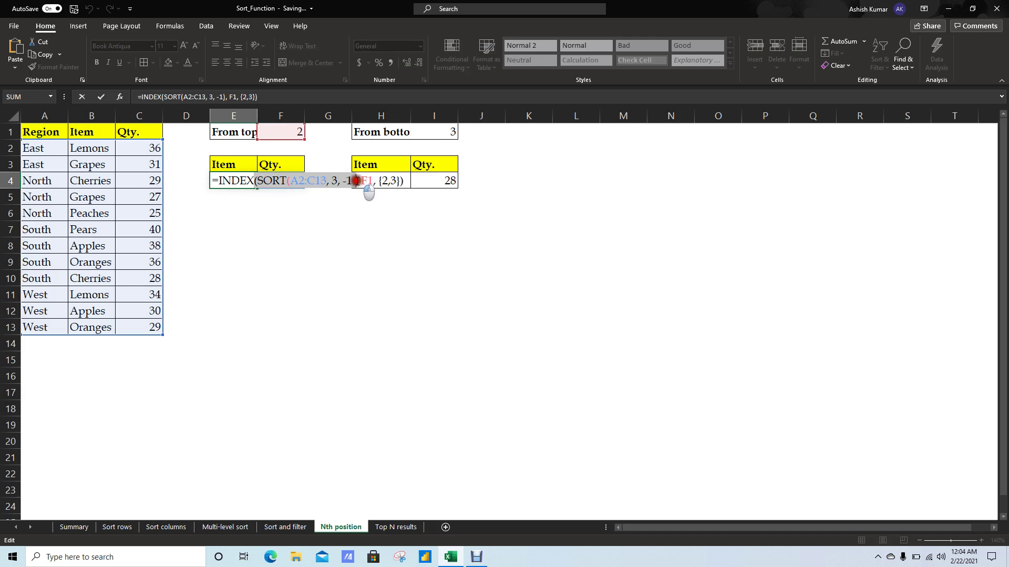
{"action": "left_click_drag", "start_coordinate": [345, 182], "coordinate": [357, 180]}
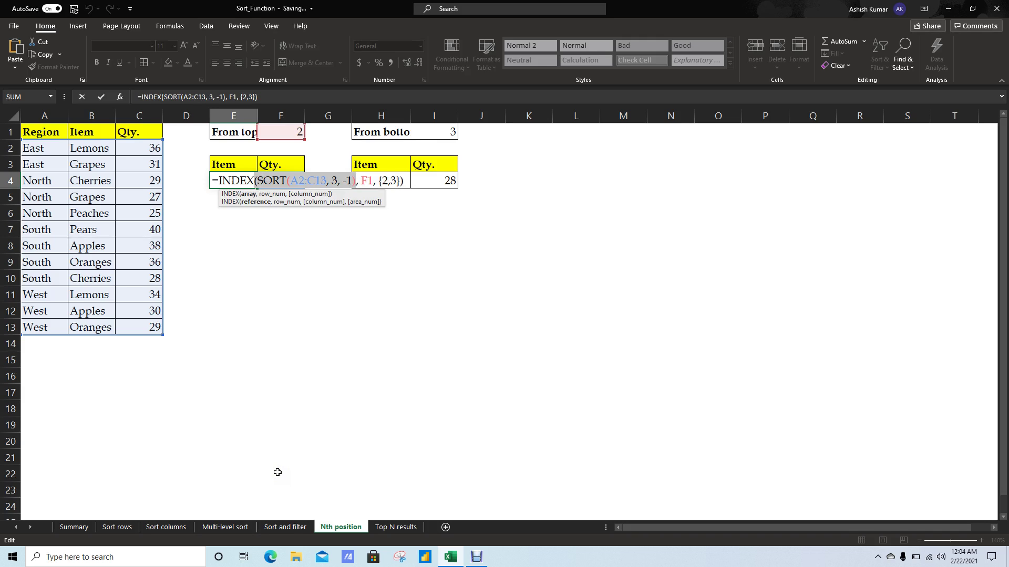
{"action": "key", "text": "Escape"}
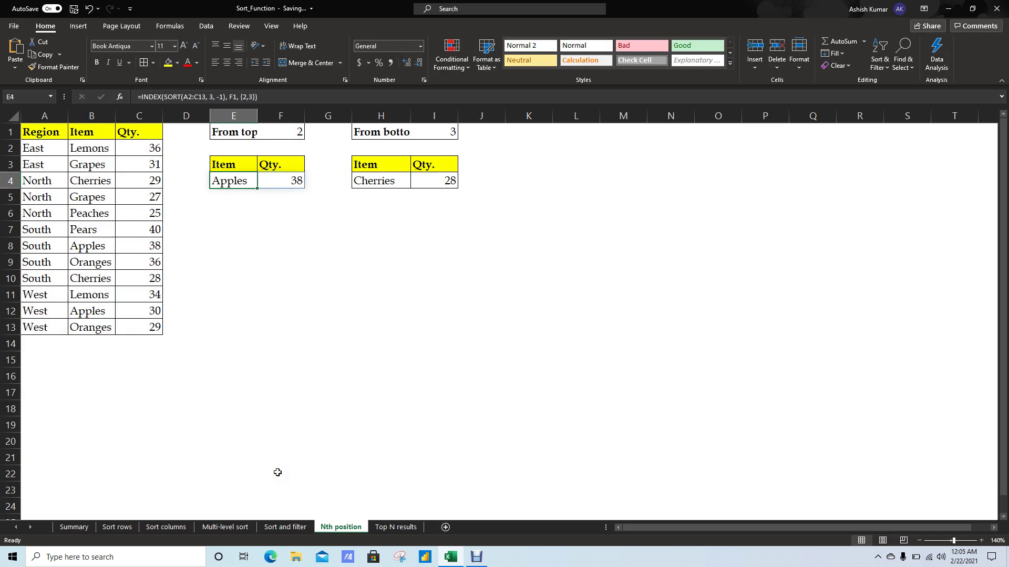
{"action": "key", "text": "Down"}
{"action": "key", "text": "Down"}
Start a SORT formula in E6 over A2:C13, then discard it.
{"action": "type", "text": "=sopr"}
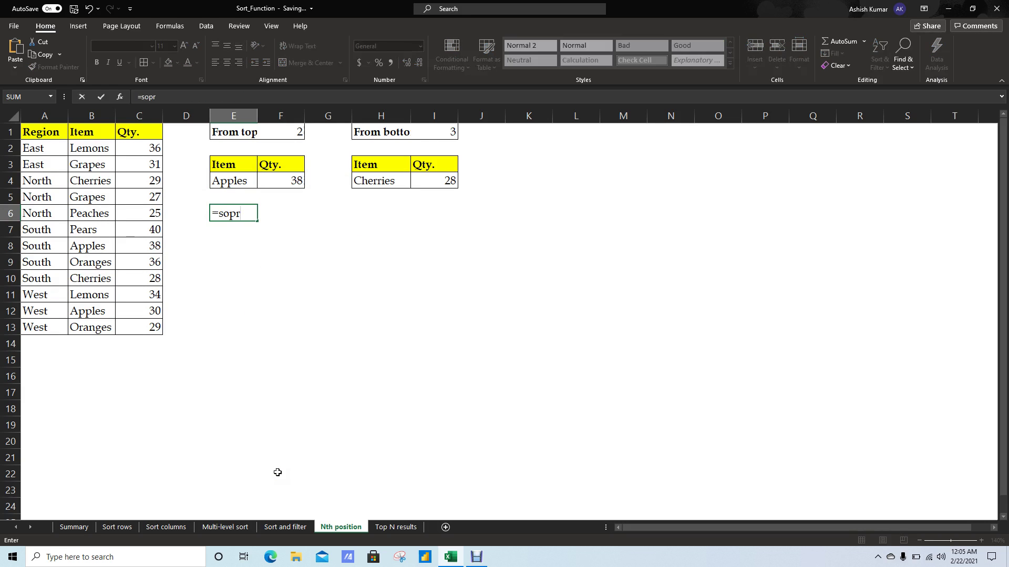
{"action": "key", "text": "BackSpace"}
{"action": "key", "text": "BackSpace"}
{"action": "key", "text": "BackSpace"}
{"action": "key", "text": "BackSpace"}
{"action": "type", "text": "s"}
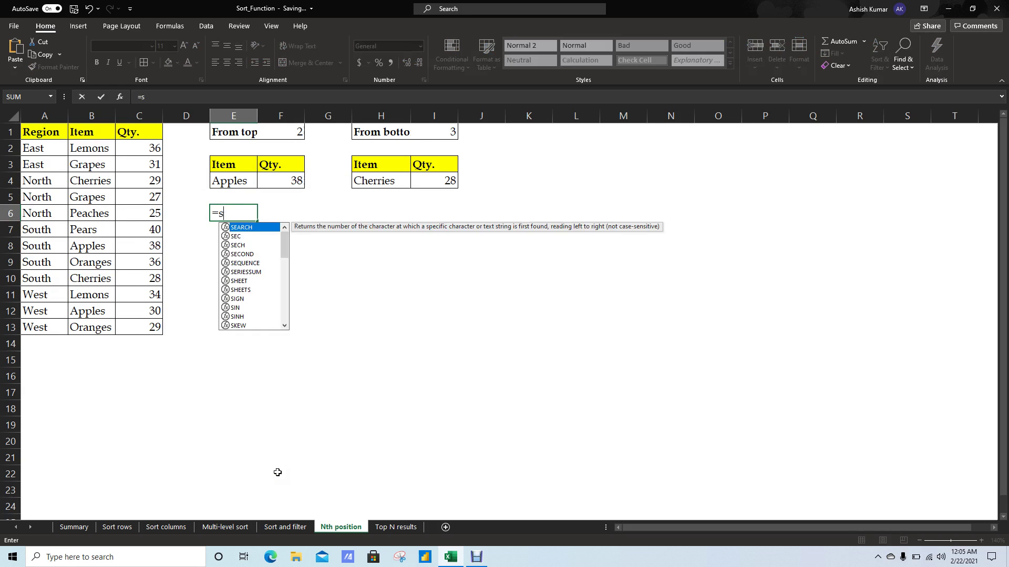
{"action": "type", "text": "o"}
{"action": "key", "text": "Tab"}
{"action": "key", "text": "Up"}
{"action": "key", "text": "Up"}
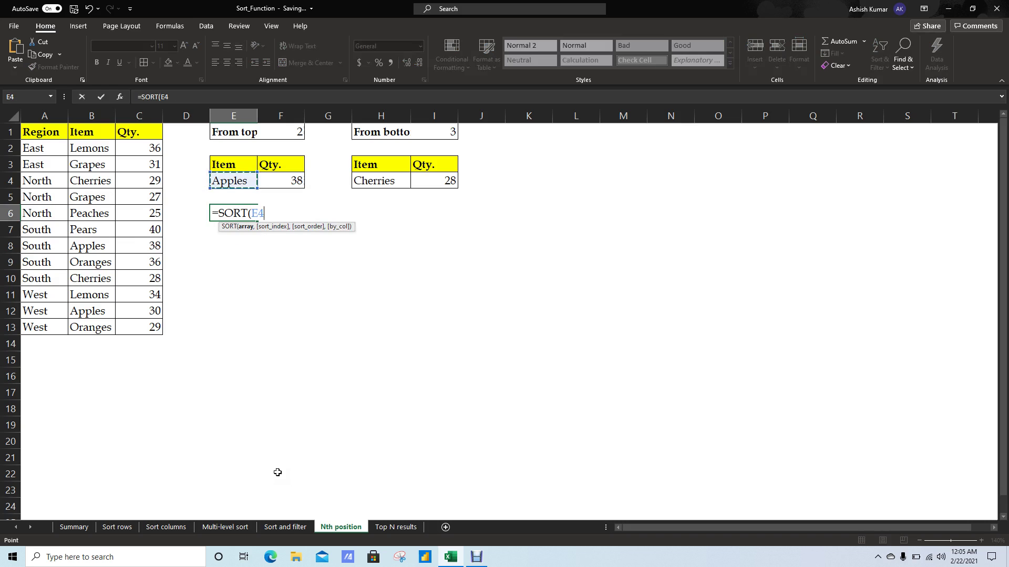
{"action": "key", "text": "Left"}
{"action": "key", "text": "Left"}
{"action": "key", "text": "Left"}
{"action": "key", "text": "Up"}
{"action": "key", "text": "Up"}
{"action": "key", "text": "ctrl+shift+Down"}
{"action": "key", "text": "ctrl+shift+Right"}
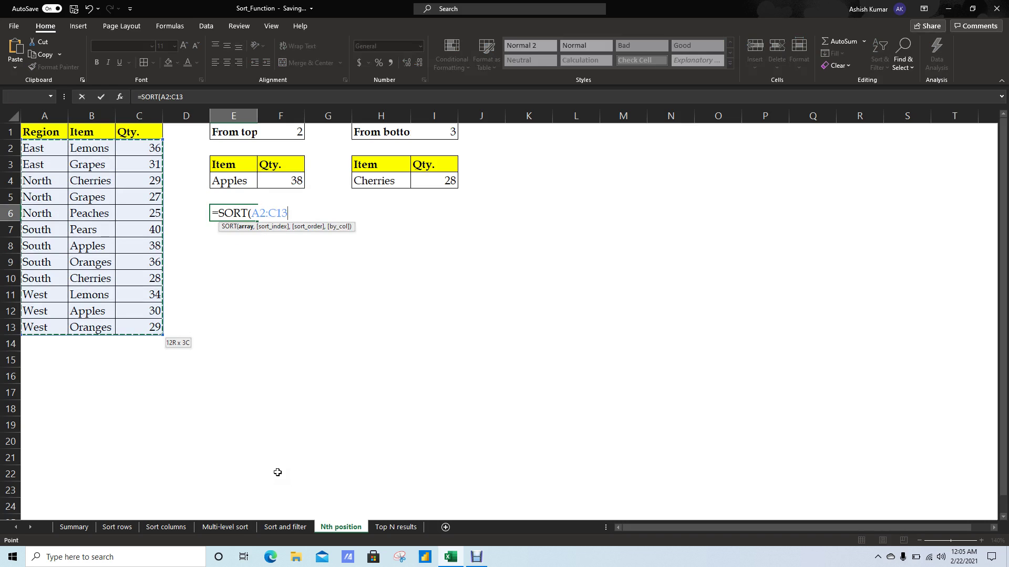
{"action": "key", "text": "Escape"}
{"action": "key", "text": "Up"}
{"action": "key", "text": "Up"}
{"action": "key", "text": "Up"}
Copy the Item and Qty. headers from E3:F3 into E7:F7.
{"action": "key", "text": "Left"}
{"action": "key", "text": "Left"}
{"action": "key", "text": "Left"}
{"action": "key", "text": "Up"}
{"action": "key", "text": "Up"}
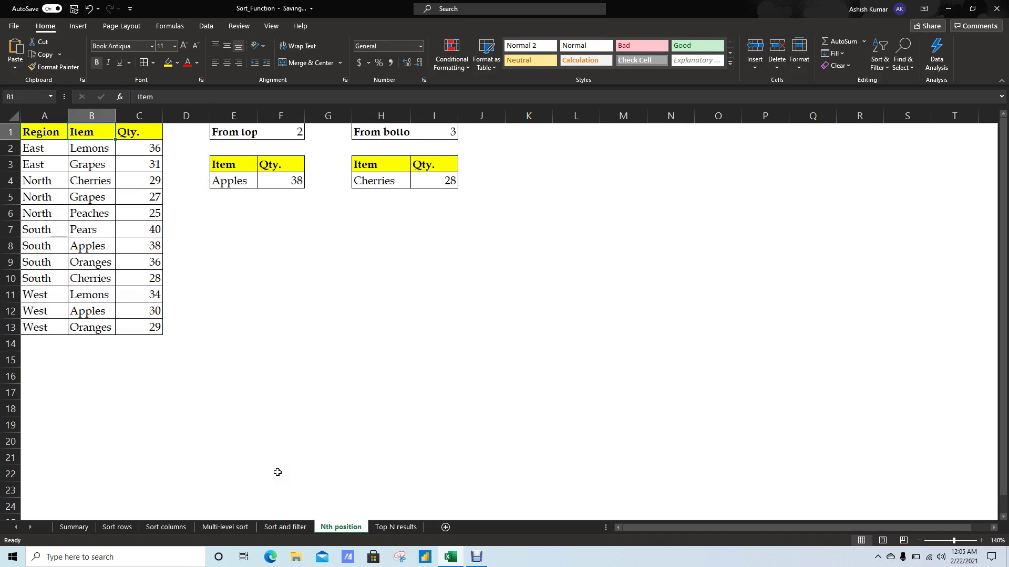
{"action": "key", "text": "Right"}
{"action": "key", "text": "Right"}
{"action": "key", "text": "Right"}
{"action": "key", "text": "Down"}
{"action": "key", "text": "Right"}
{"action": "key", "text": "Down"}
{"action": "key", "text": "shift+Right"}
{"action": "key", "text": "ctrl+c"}
{"action": "key", "text": "Down"}
{"action": "key", "text": "Down"}
{"action": "key", "text": "Down"}
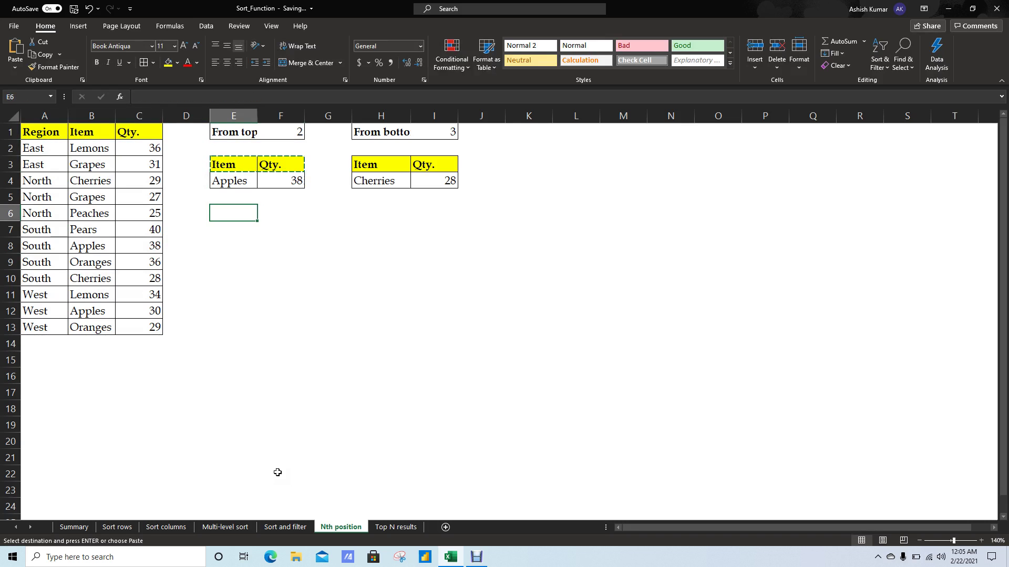
{"action": "key", "text": "Down"}
{"action": "key", "text": "Return"}
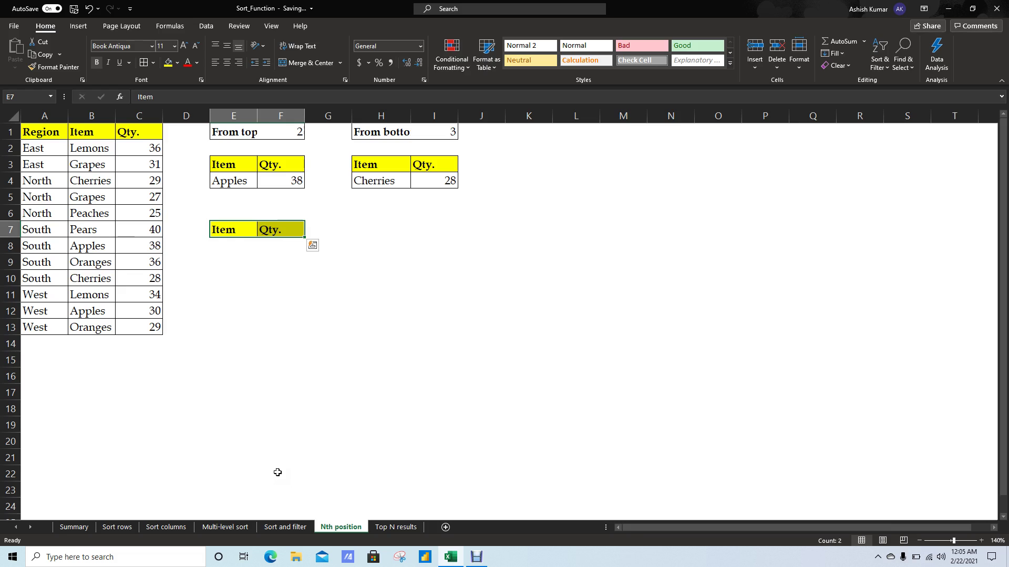
Enter =SORT(A2:C13,3,1) in E8 to spill the table by Qty. ascending.
{"action": "key", "text": "Down"}
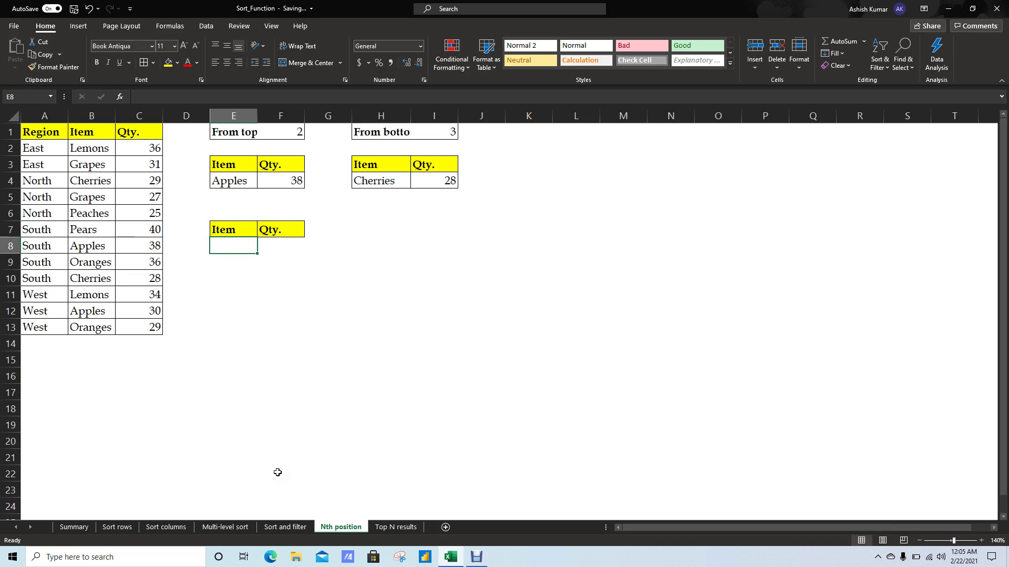
{"action": "type", "text": "="}
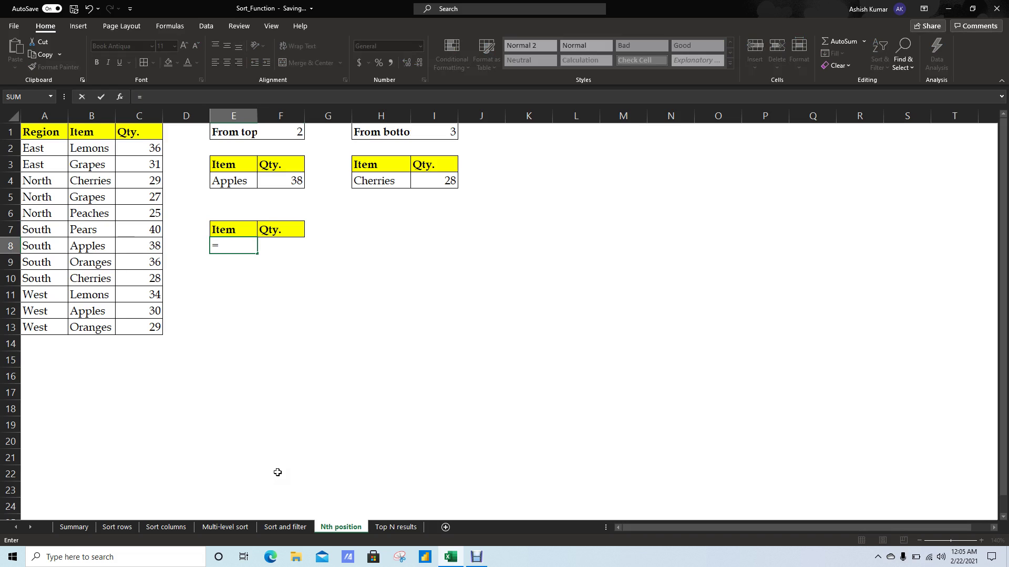
{"action": "type", "text": "sor"}
{"action": "key", "text": "Tab"}
{"action": "key", "text": "Left"}
{"action": "key", "text": "Left"}
{"action": "key", "text": "Left"}
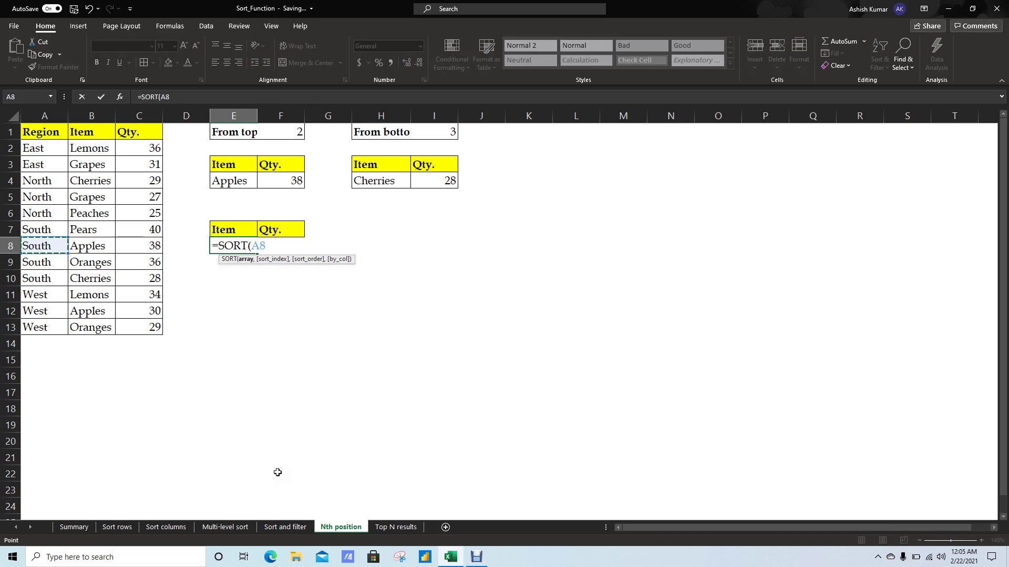
{"action": "key", "text": "Up"}
{"action": "key", "text": "Up"}
{"action": "key", "text": "Up"}
{"action": "key", "text": "ctrl+shift+Right"}
{"action": "key", "text": "ctrl+shift+Down"}
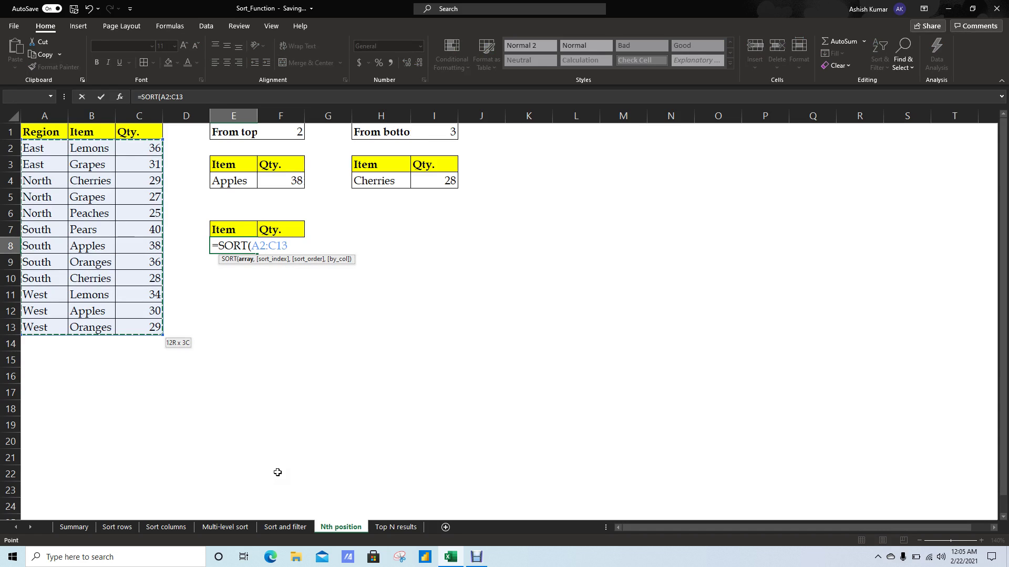
{"action": "type", "text": ","}
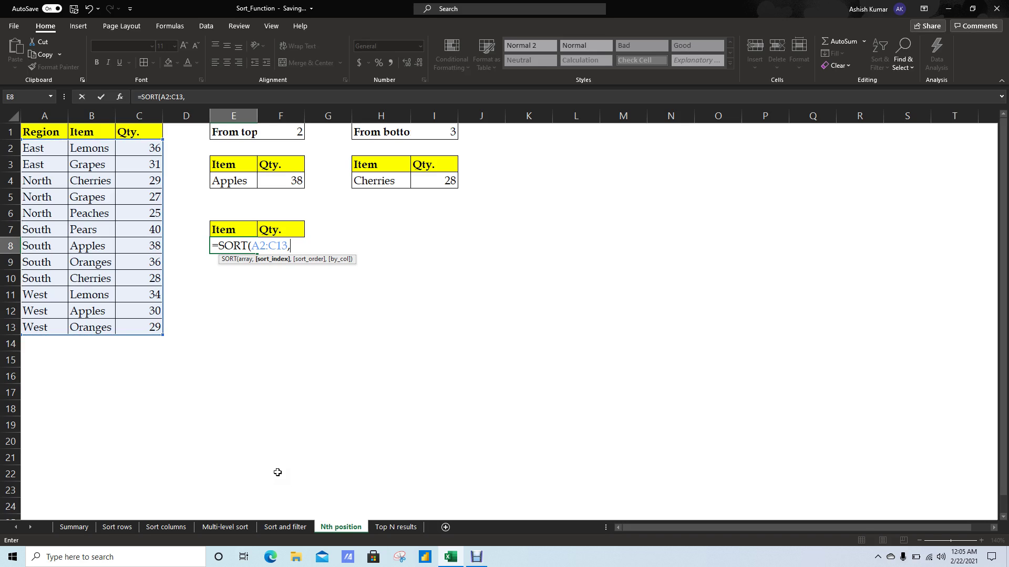
{"action": "type", "text": "3,1"}
{"action": "key", "text": "Return"}
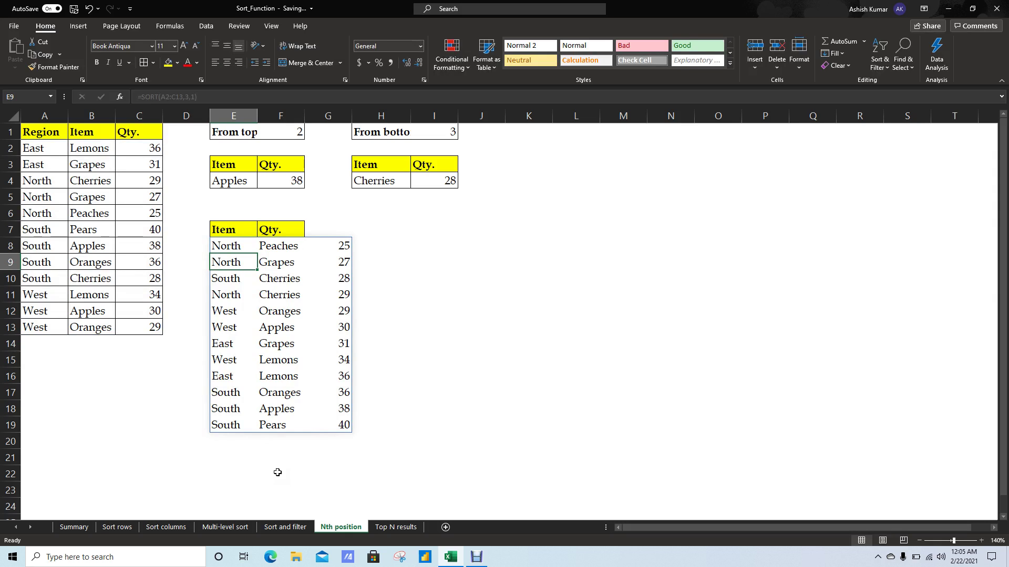
{"action": "key", "text": "Up"}
{"action": "key", "text": "Down"}
{"action": "key", "text": "Up"}
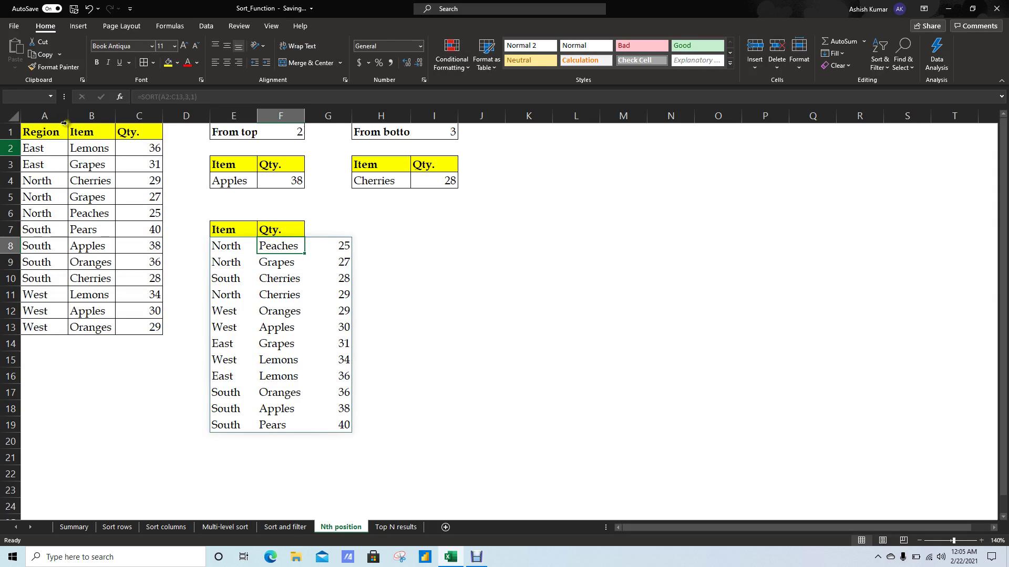
Try changing E8's SORT range to start at column B, then clear the broken formula.
{"action": "left_click", "coordinate": [40, 135]}
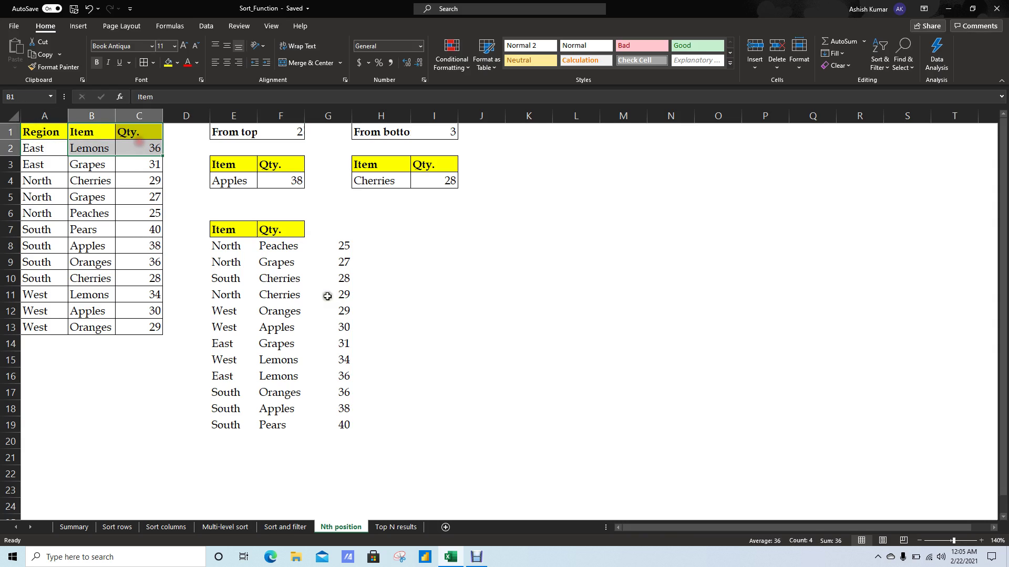
{"action": "left_click", "coordinate": [227, 248]}
{"action": "key", "text": "F2"}
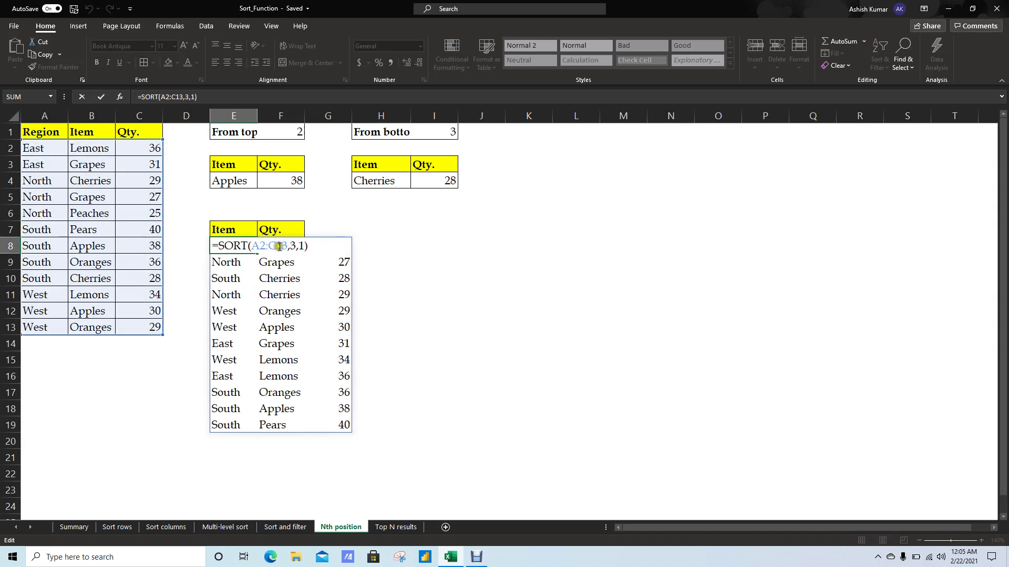
{"action": "left_click", "coordinate": [258, 246]}
{"action": "key", "text": "shift+Left"}
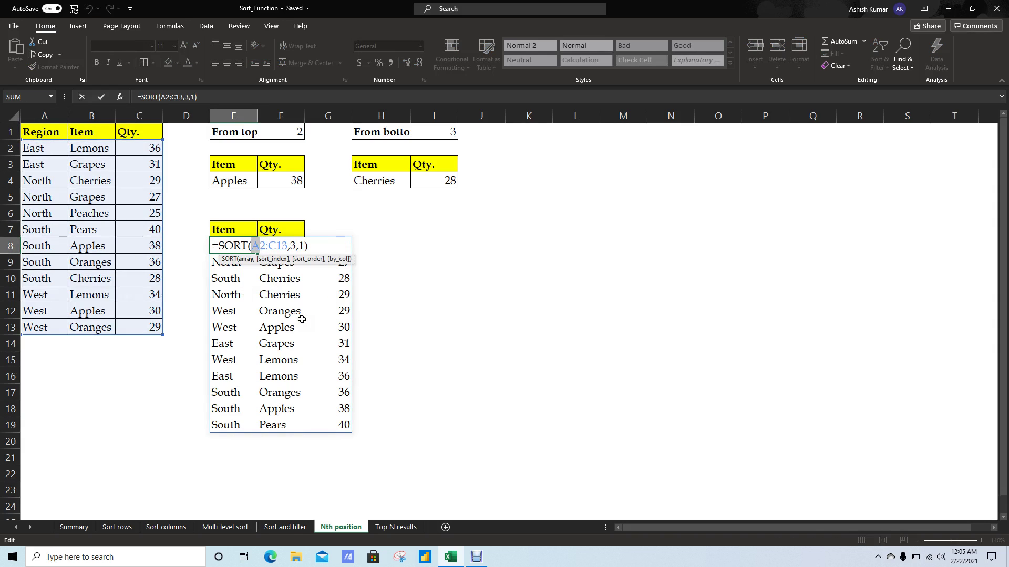
{"action": "type", "text": "B"}
{"action": "key", "text": "Return"}
{"action": "key", "text": "Up"}
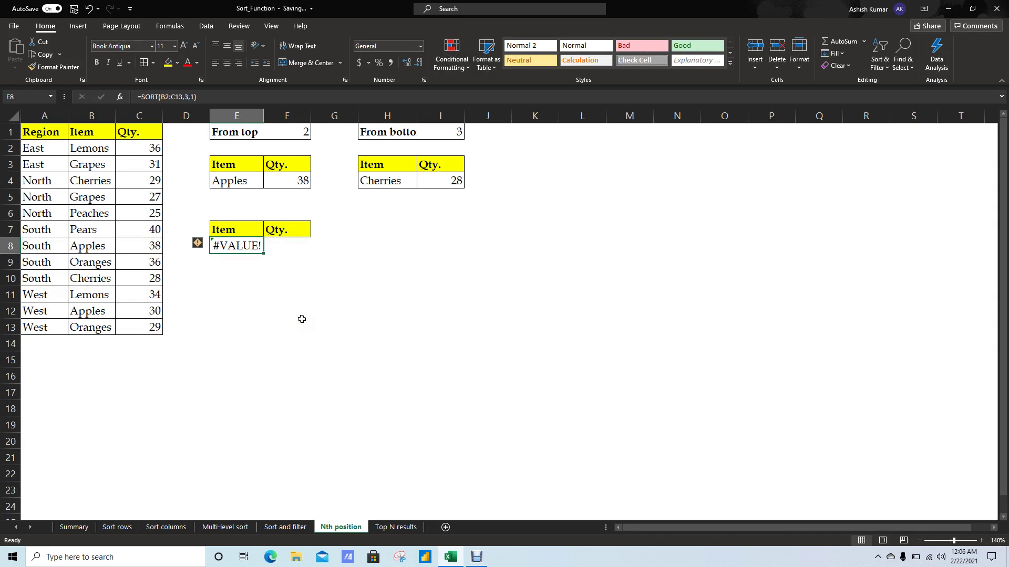
{"action": "key", "text": "Delete"}
Enter =SORT(B2:C13,2,1) in E8 to list items and quantities sorted by Qty.
{"action": "type", "text": "=spor"}
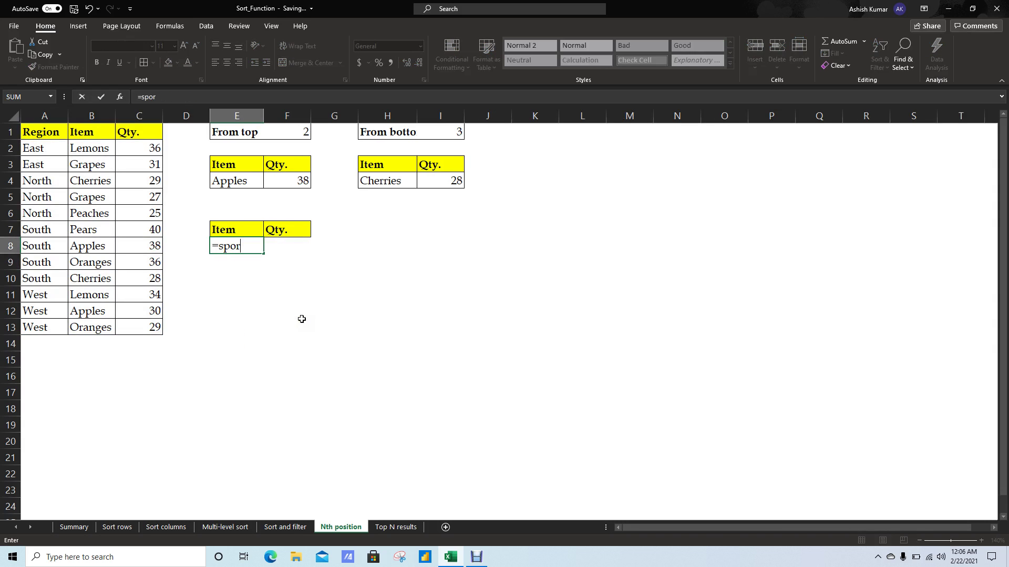
{"action": "key", "text": "BackSpace"}
{"action": "key", "text": "BackSpace"}
{"action": "key", "text": "BackSpace"}
{"action": "type", "text": "or"}
{"action": "key", "text": "Tab"}
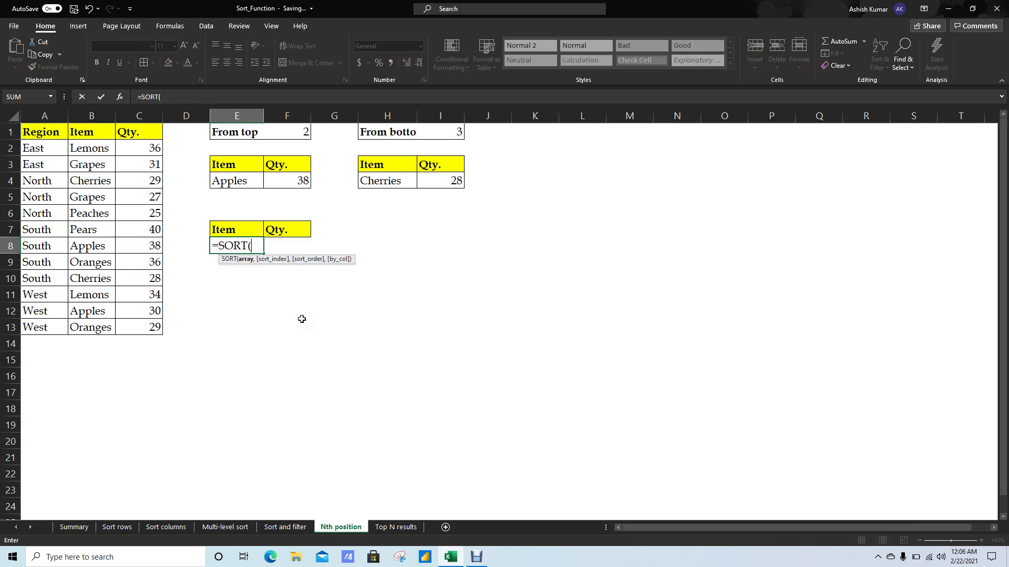
{"action": "key", "text": "Left"}
{"action": "key", "text": "Left"}
{"action": "key", "text": "Up"}
{"action": "key", "text": "Up"}
{"action": "key", "text": "Left"}
{"action": "key", "text": "Left"}
{"action": "key", "text": "Up"}
{"action": "key", "text": "Up"}
{"action": "key", "text": "Up"}
{"action": "key", "text": "Up"}
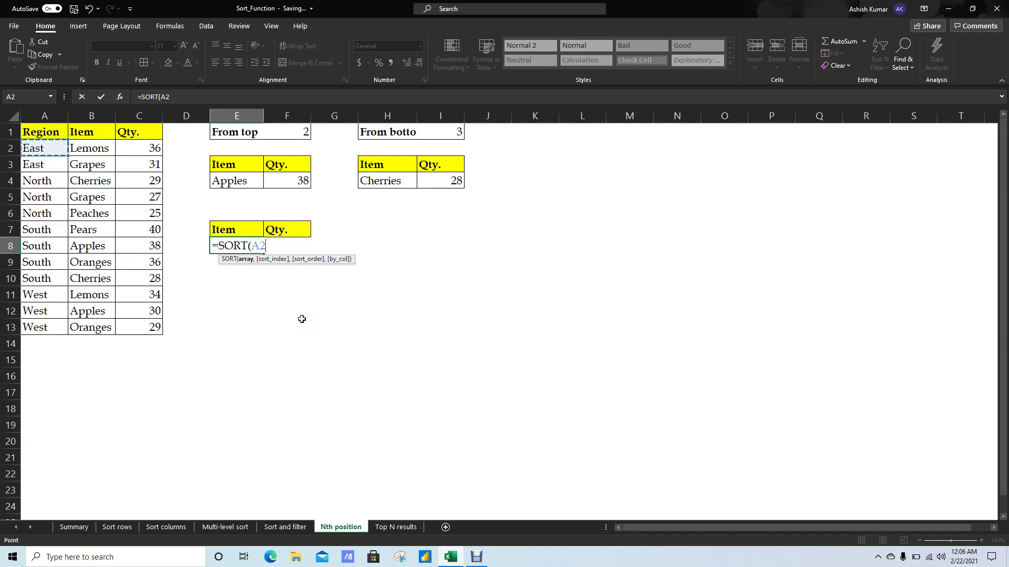
{"action": "key", "text": "Right"}
{"action": "key", "text": "ctrl+shift+Down"}
{"action": "key", "text": "shift+Right"}
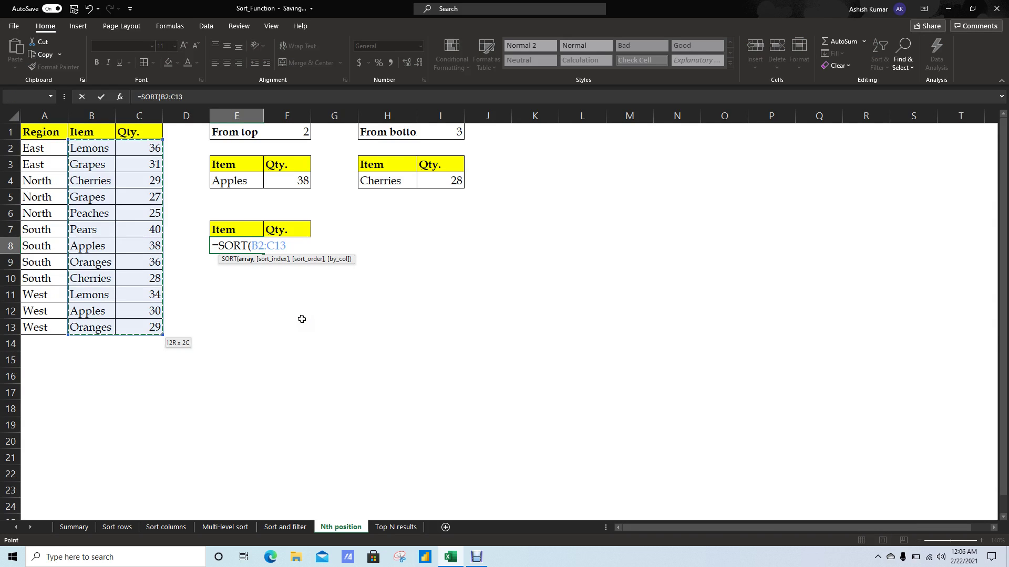
{"action": "type", "text": ","}
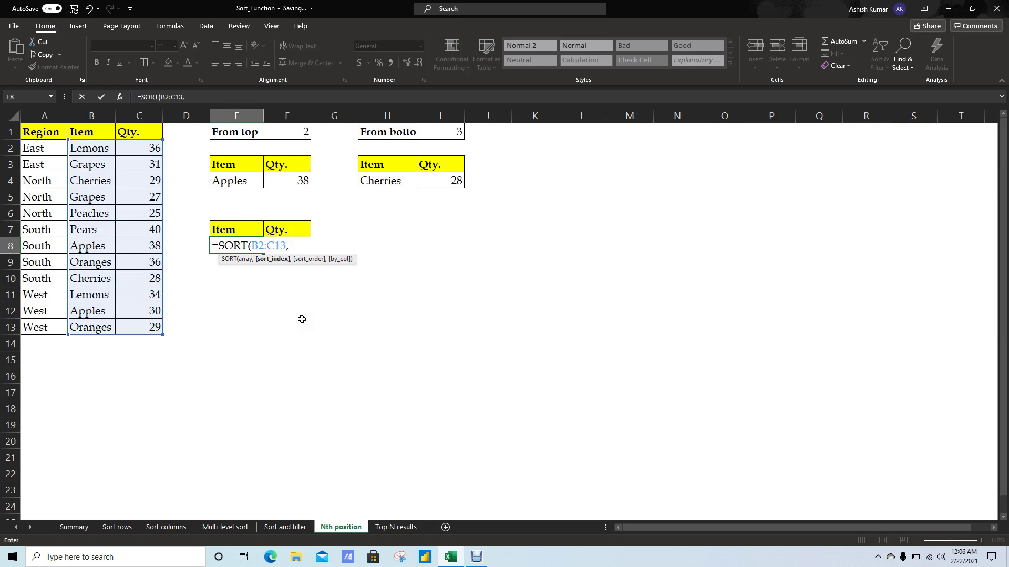
{"action": "type", "text": "2"}
{"action": "type", "text": ",1"}
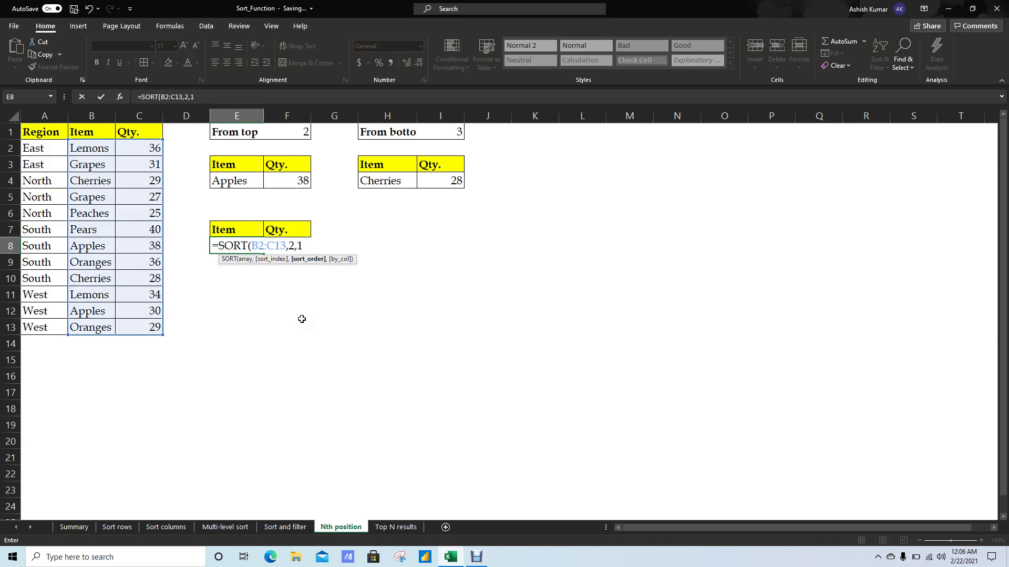
{"action": "type", "text": ")"}
{"action": "key", "text": "ctrl+Return"}
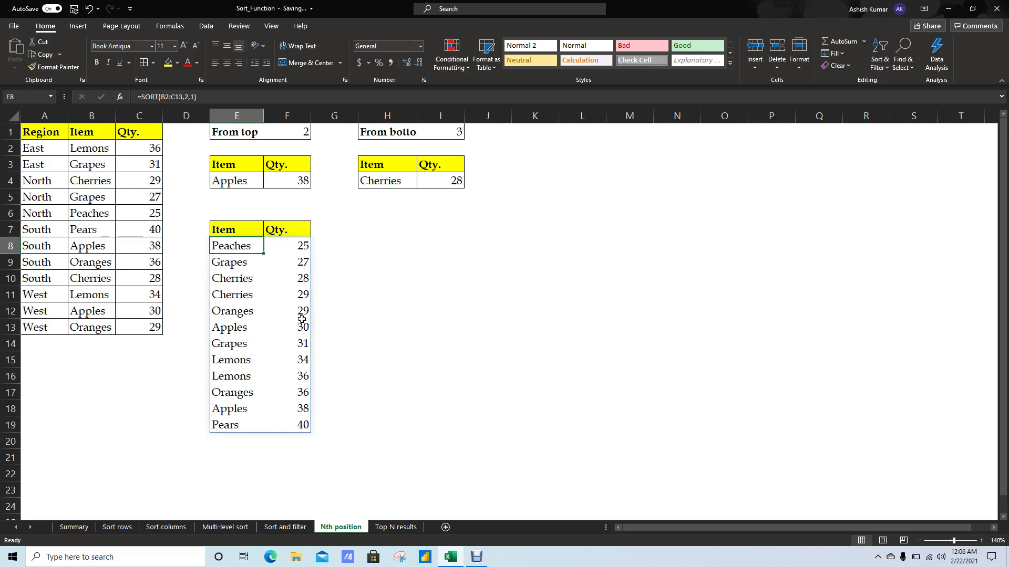
Change the sort order to -1 so the list runs descending from Pears 40.
{"action": "key", "text": "F2"}
{"action": "key", "text": "BackSpace"}
{"action": "key", "text": "BackSpace"}
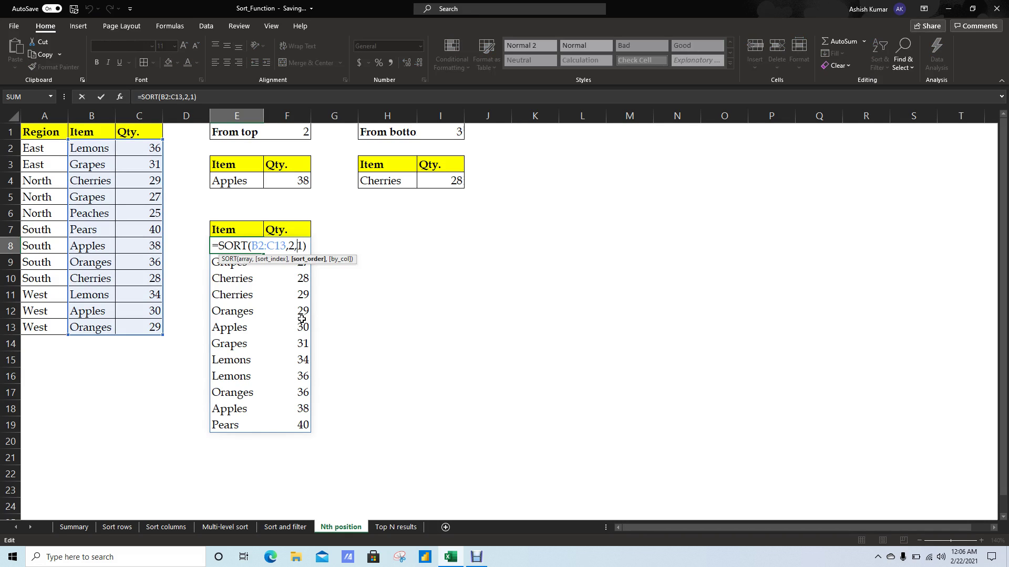
{"action": "type", "text": "-1"}
{"action": "key", "text": "Return"}
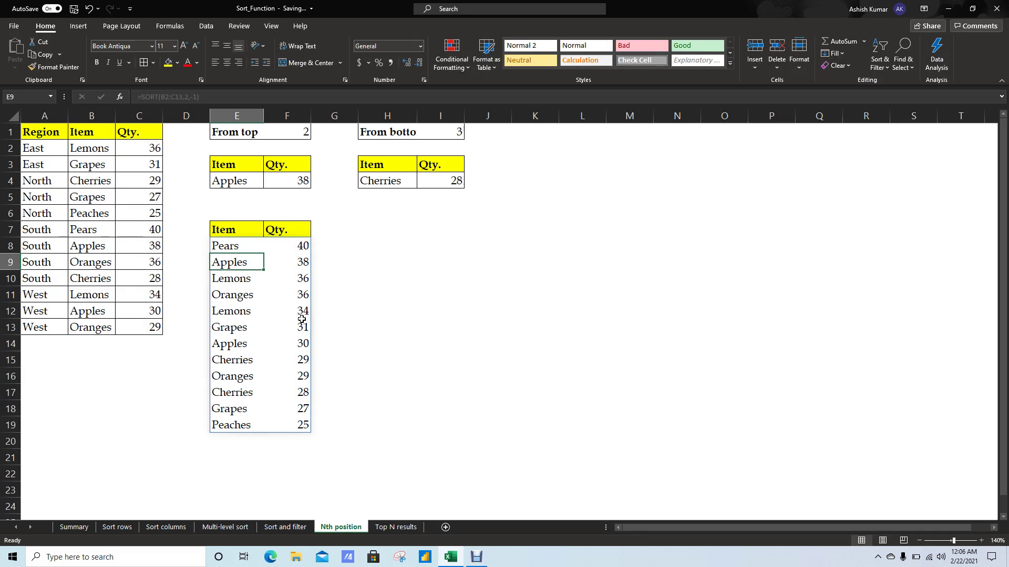
{"action": "key", "text": "Up"}
{"action": "key", "text": "Right"}
{"action": "key", "text": "Right"}
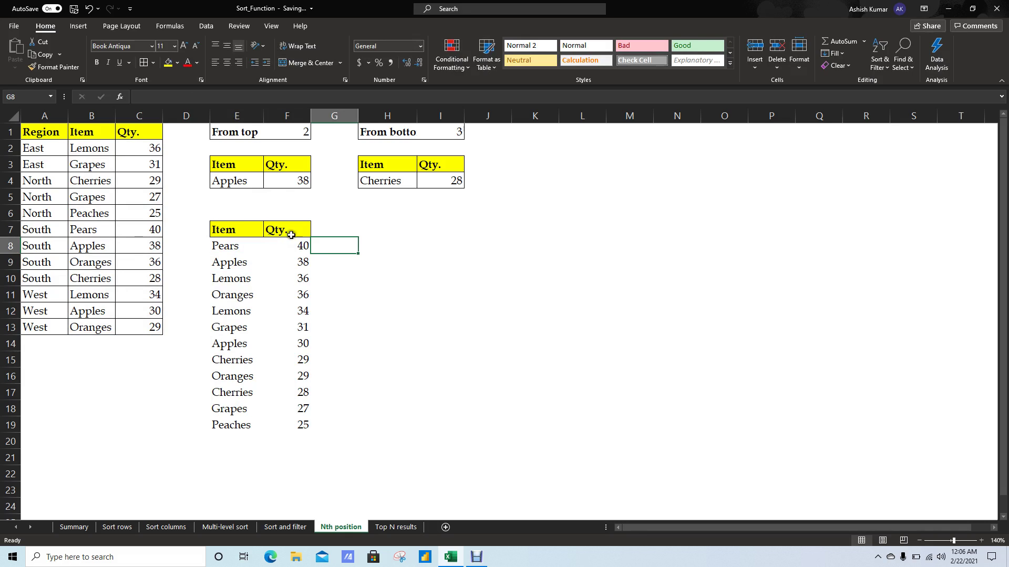
{"action": "left_click", "coordinate": [400, 252]}
Enter =INDEX(E8#,2,{1,2}) in H8 to return Apples and 38.
{"action": "type", "text": "="}
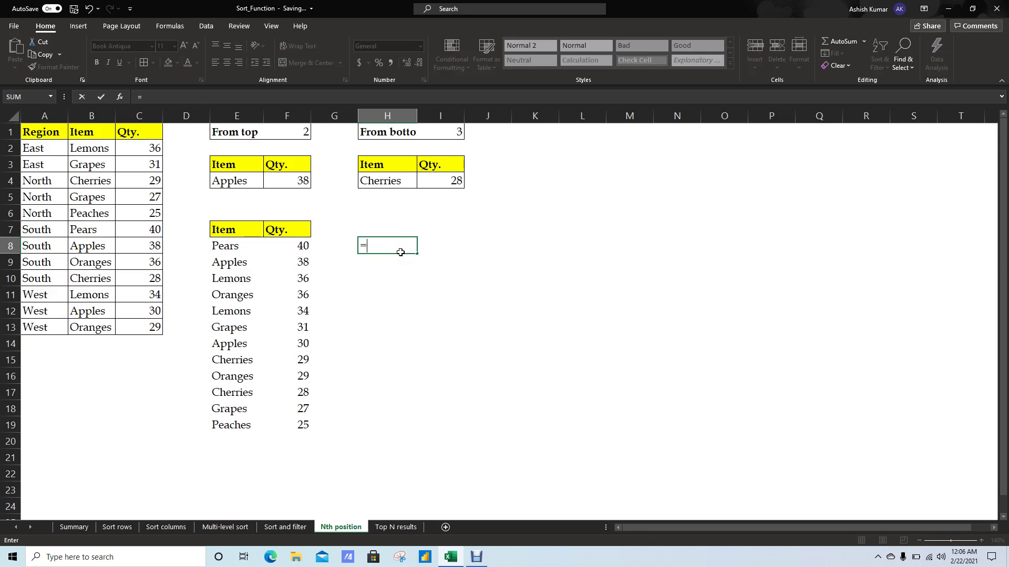
{"action": "type", "text": "in"}
{"action": "key", "text": "Tab"}
{"action": "key", "text": "Left"}
{"action": "key", "text": "Left"}
{"action": "key", "text": "Left"}
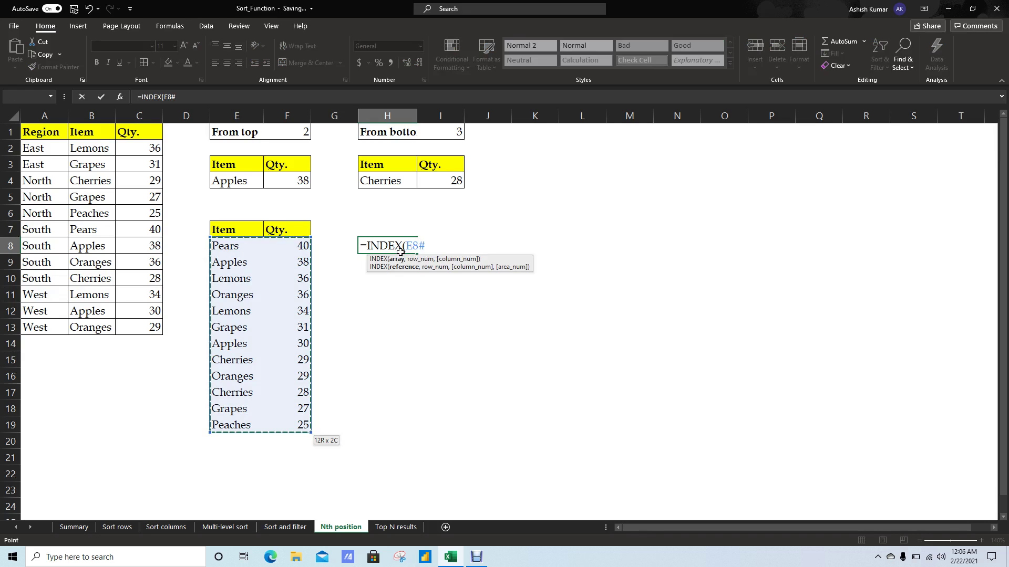
{"action": "type", "text": ","}
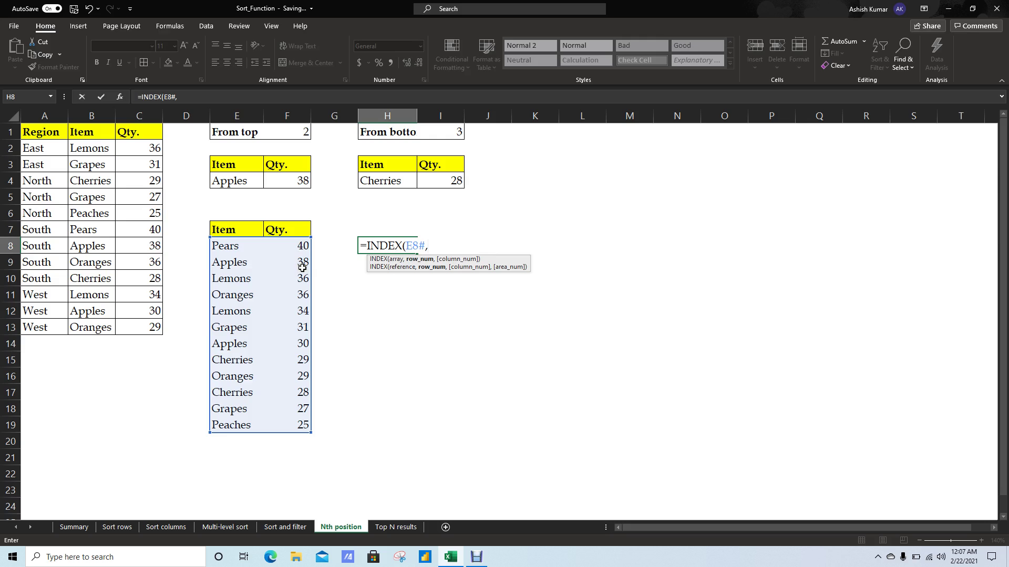
{"action": "type", "text": "2,"}
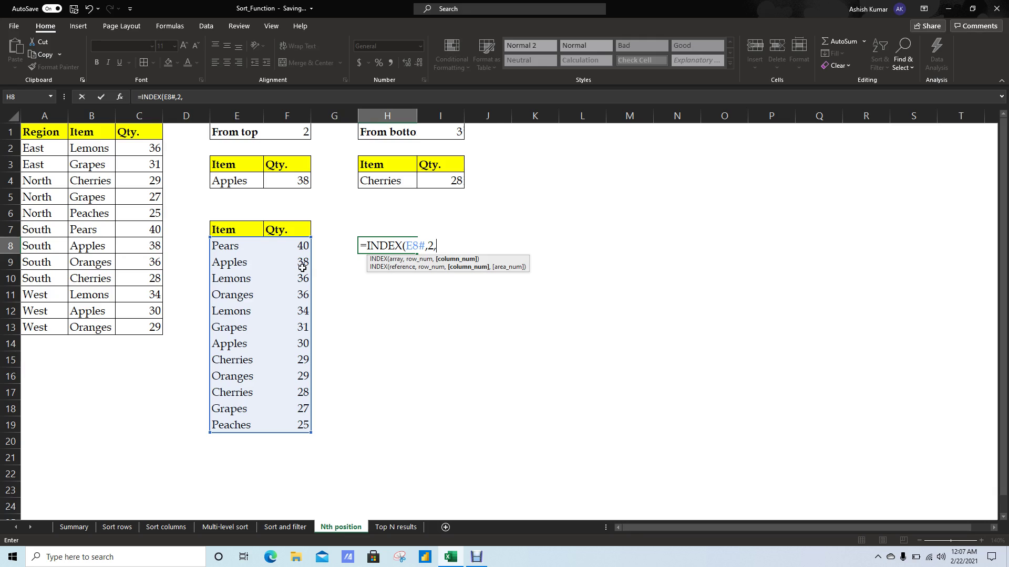
{"action": "type", "text": "{"}
{"action": "type", "text": "1"}
{"action": "type", "text": ",2}"}
{"action": "type", "text": ")"}
{"action": "key", "text": "Return"}
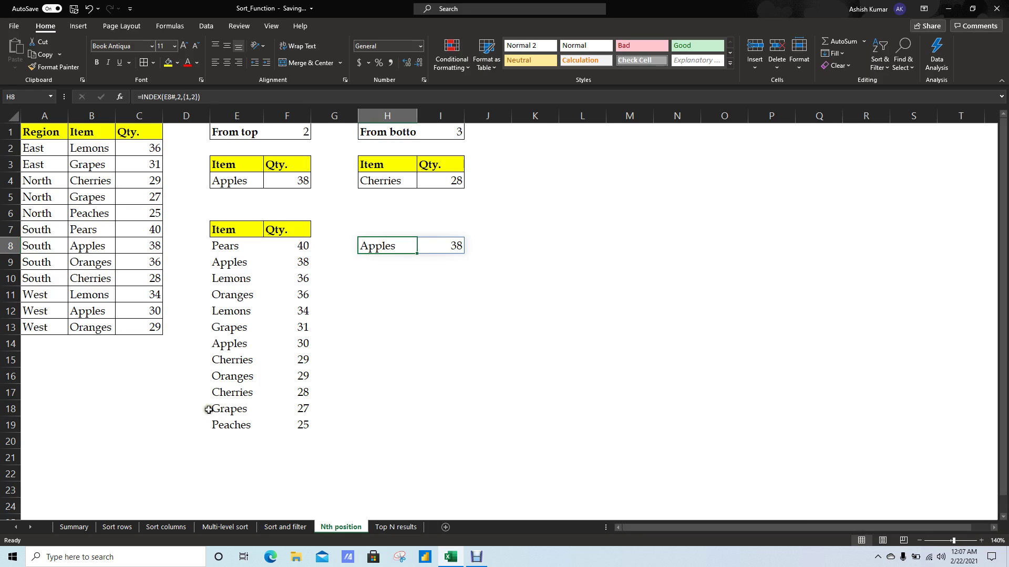
{"action": "left_click", "coordinate": [237, 182]}
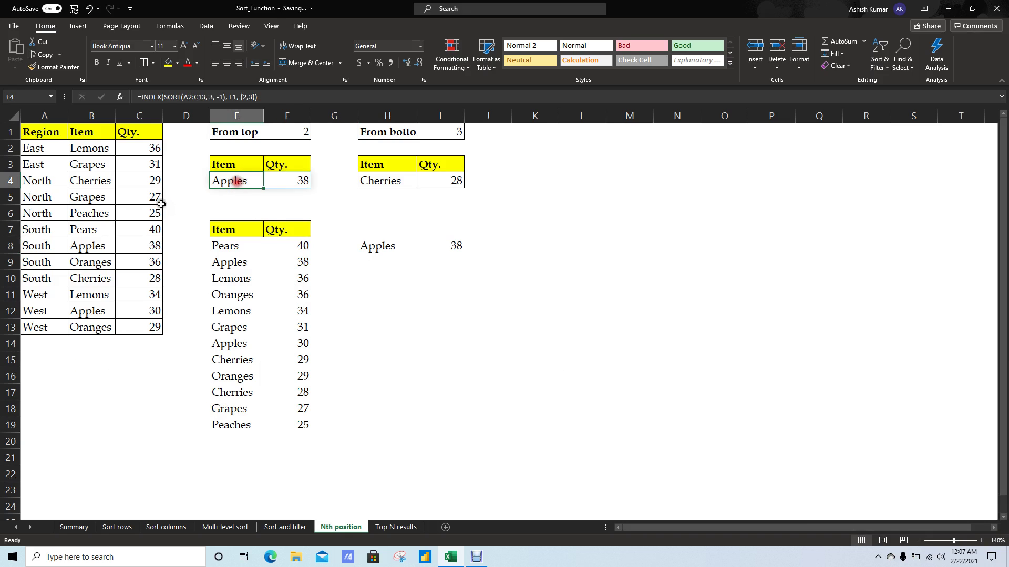
{"action": "left_click", "coordinate": [237, 246]}
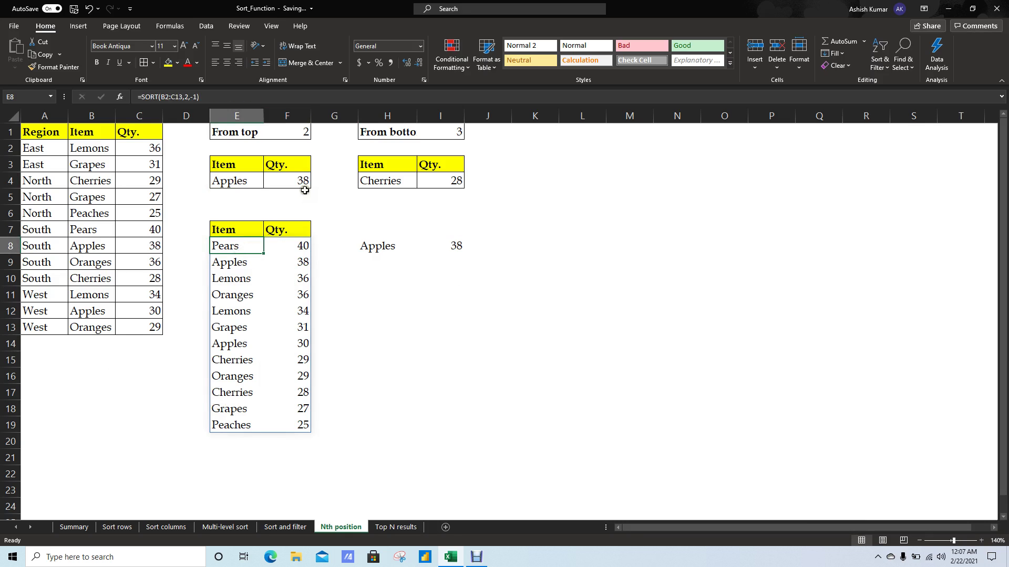
{"action": "left_click", "coordinate": [234, 180]}
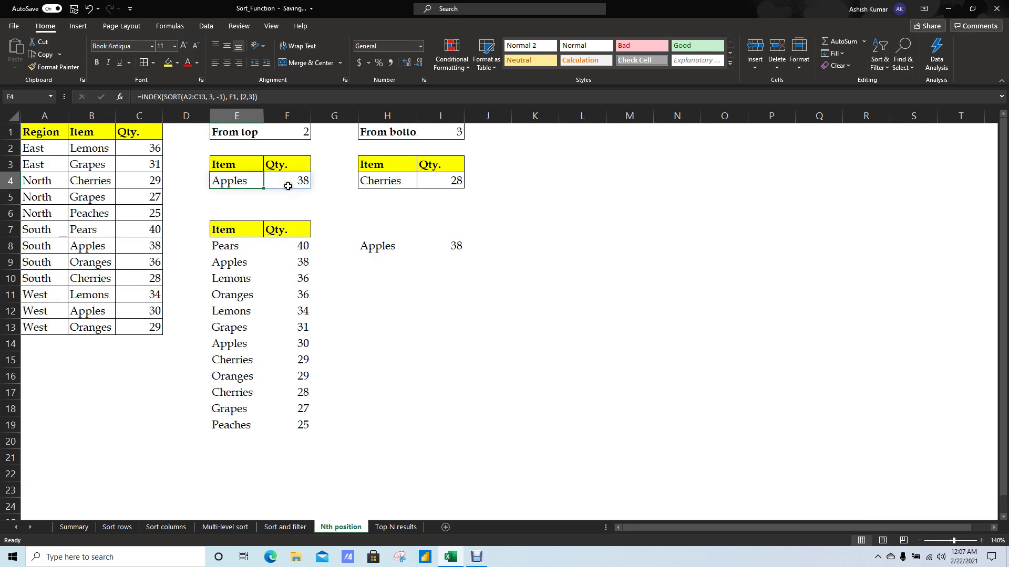
{"action": "key", "text": "F2"}
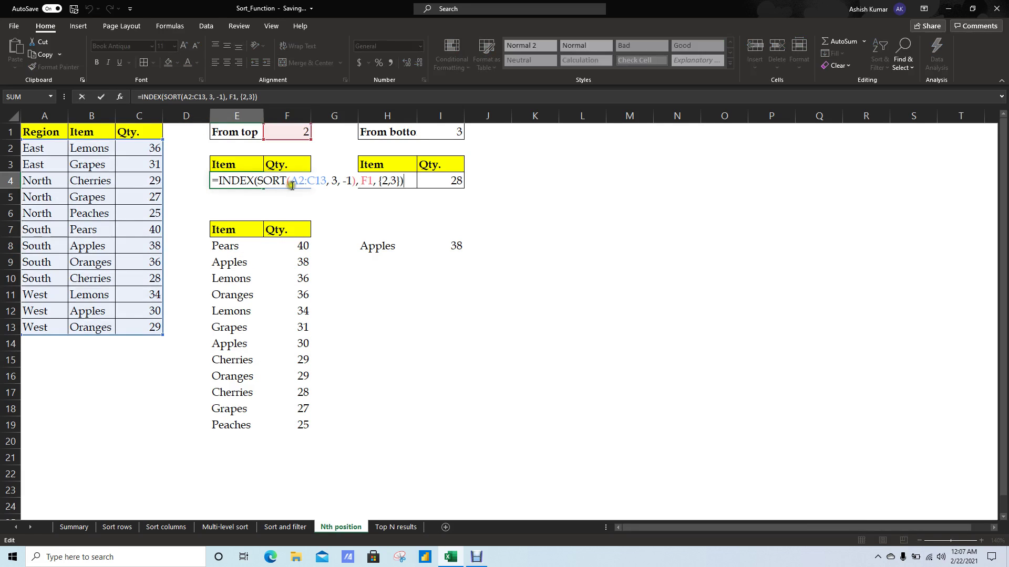
{"action": "left_click", "coordinate": [323, 181]}
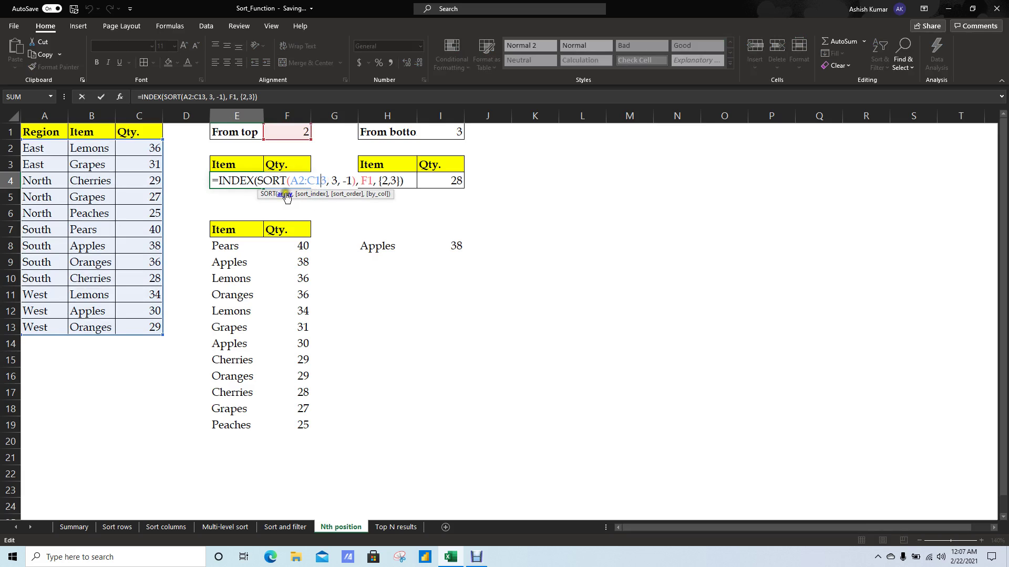
{"action": "left_click_drag", "start_coordinate": [290, 181], "coordinate": [327, 181]}
{"action": "key", "text": "Escape"}
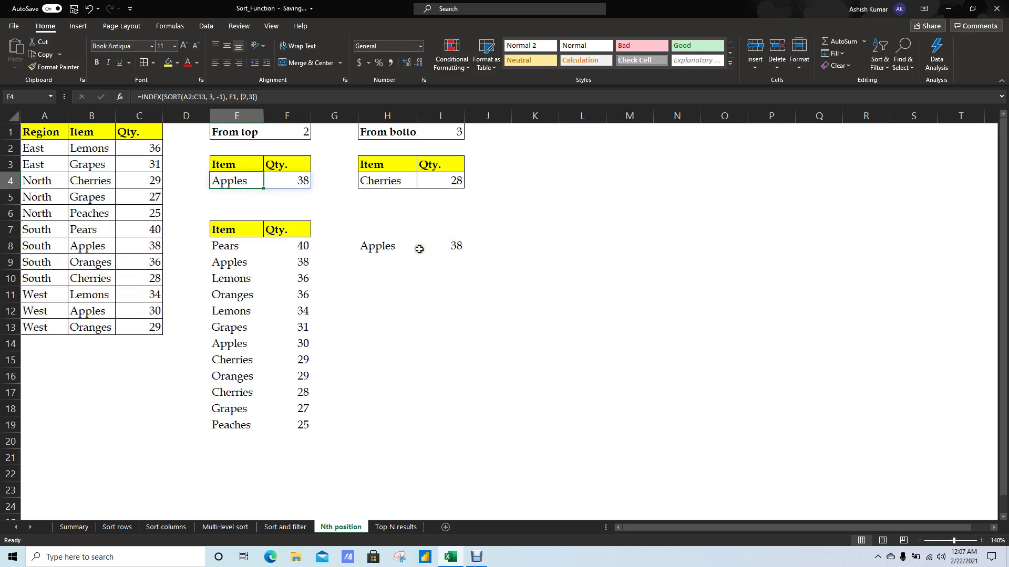
{"action": "left_click", "coordinate": [446, 248]}
{"action": "left_click", "coordinate": [397, 246]}
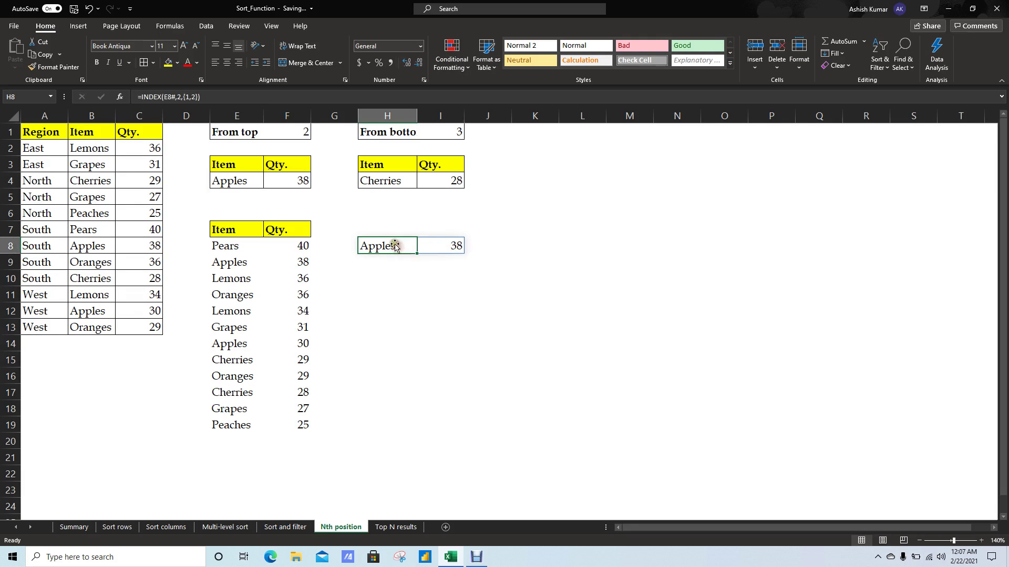
{"action": "key", "text": "F2"}
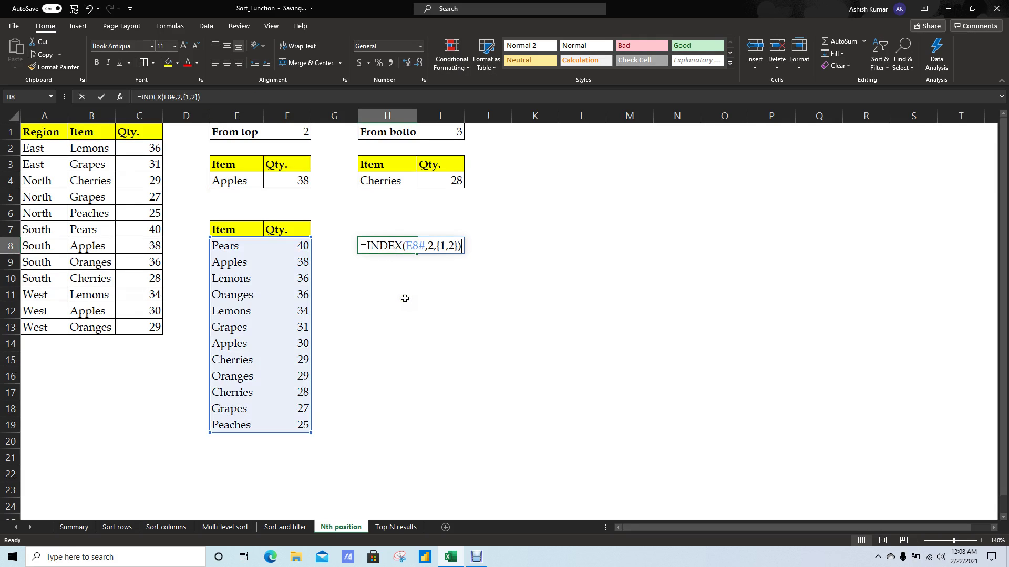
{"action": "left_click", "coordinate": [429, 246]}
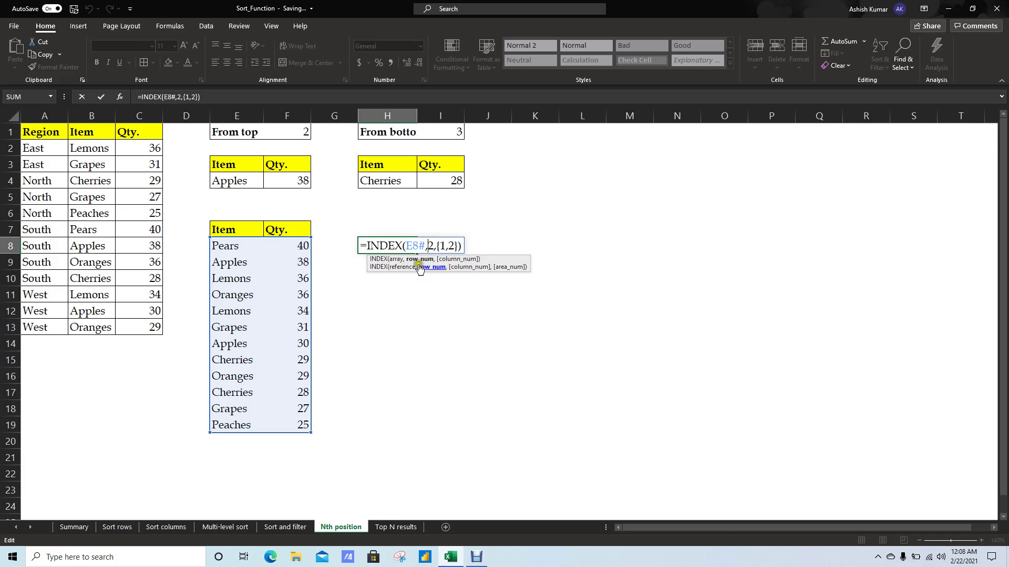
{"action": "left_click", "coordinate": [261, 244]}
{"action": "key", "text": "Return"}
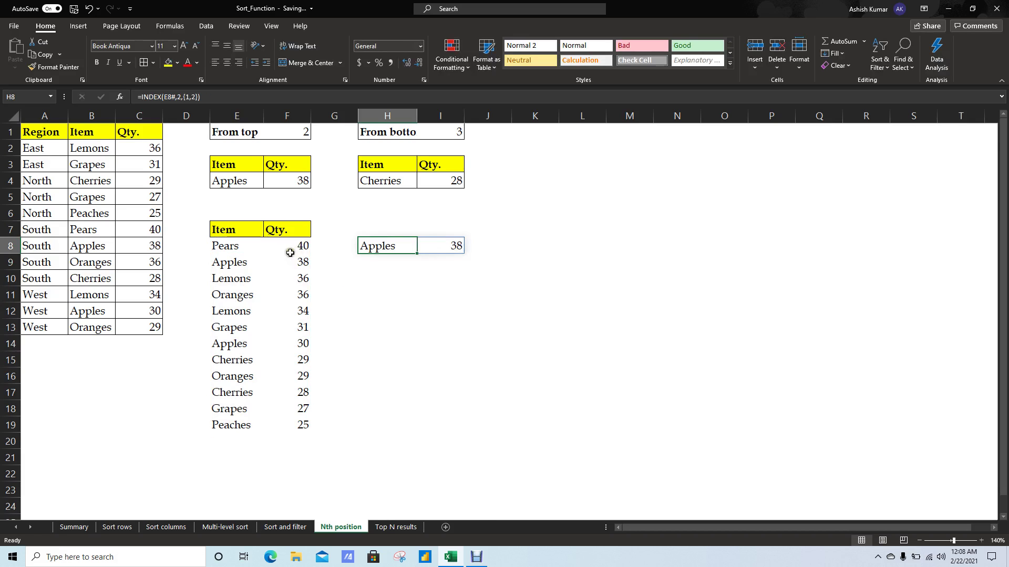
{"action": "left_click", "coordinate": [288, 251]}
Edit E8's sort order, leaving it ascending, and inspect the sorted list.
{"action": "double_click", "coordinate": [236, 240]}
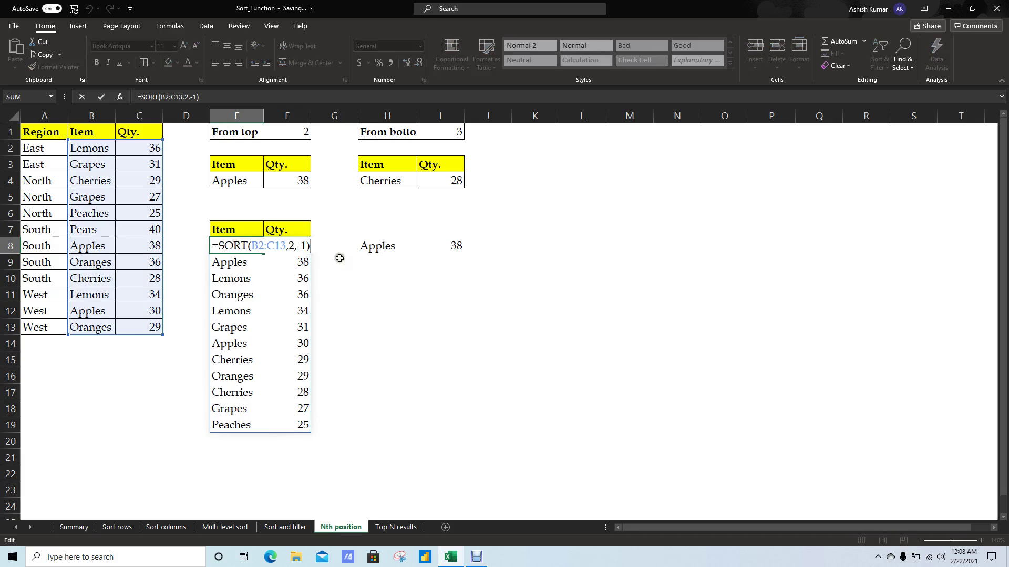
{"action": "key", "text": "BackSpace"}
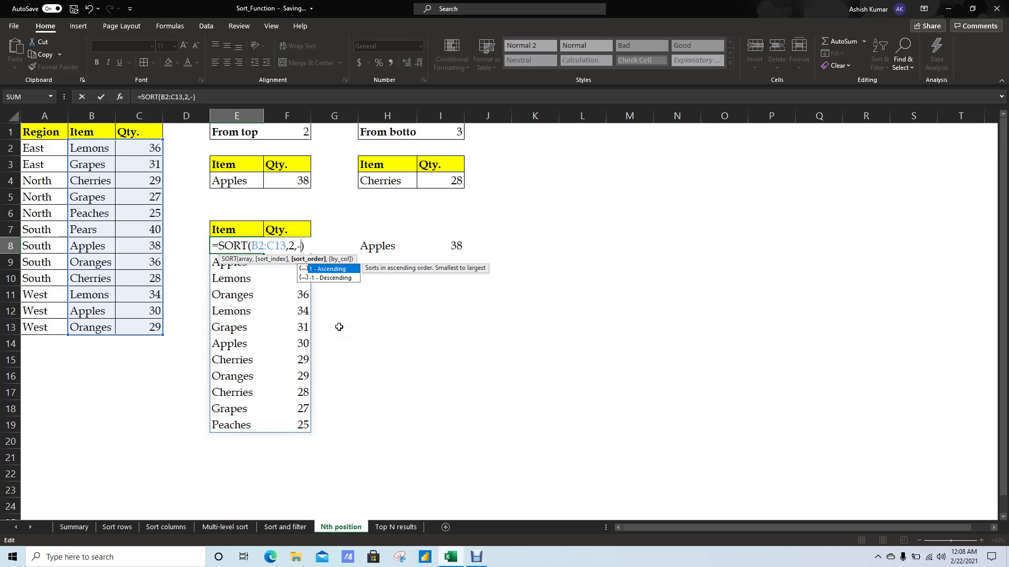
{"action": "key", "text": "Down"}
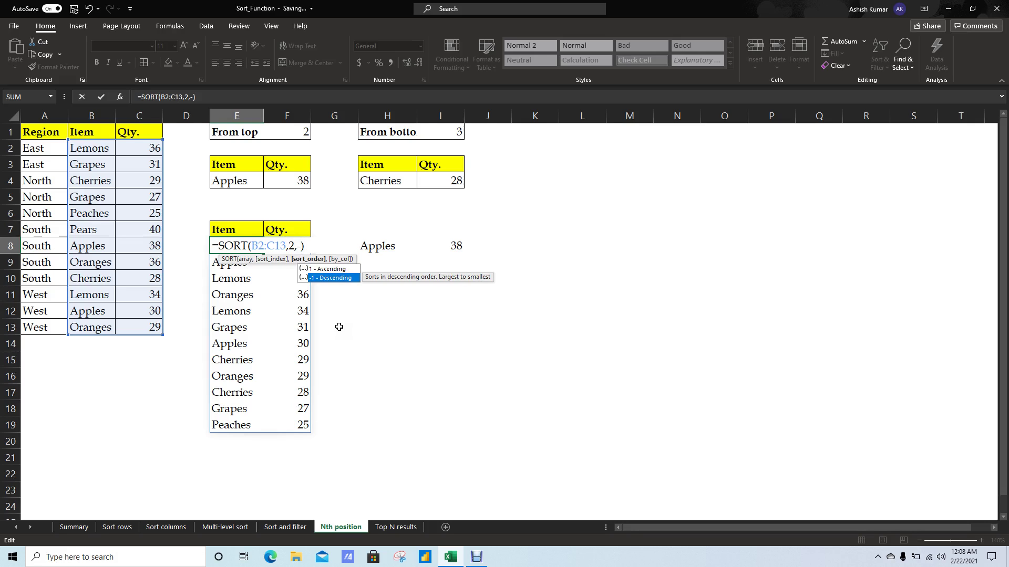
{"action": "key", "text": "Up"}
{"action": "key", "text": "Tab"}
{"action": "key", "text": "Tab"}
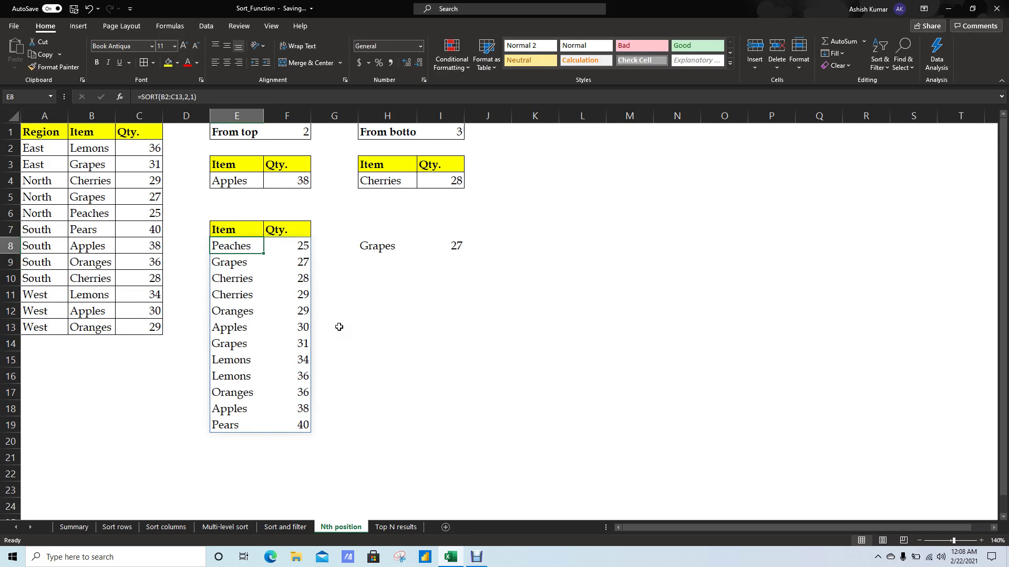
{"action": "key", "text": "Down"}
{"action": "key", "text": "Up"}
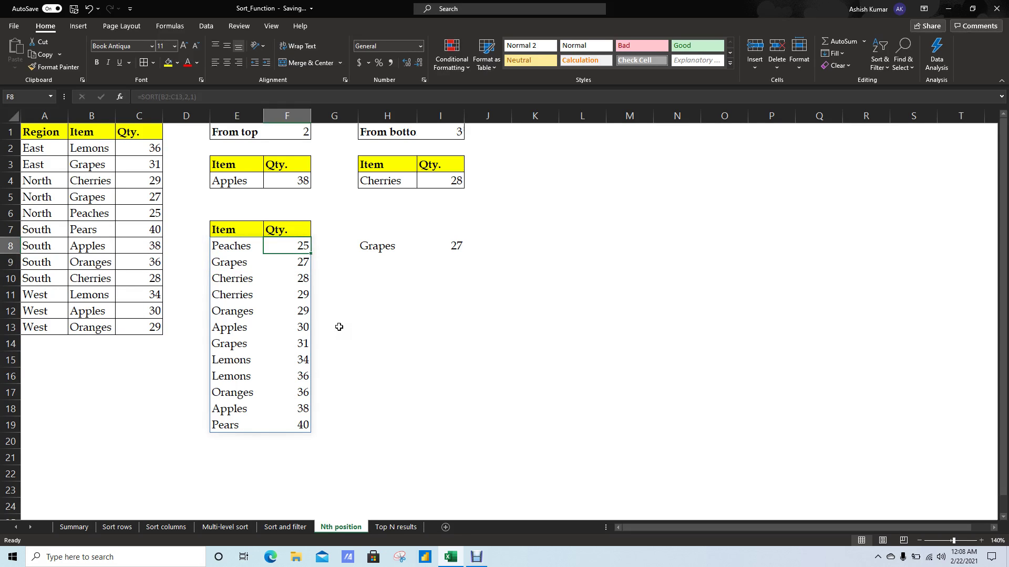
{"action": "key", "text": "ctrl+Down"}
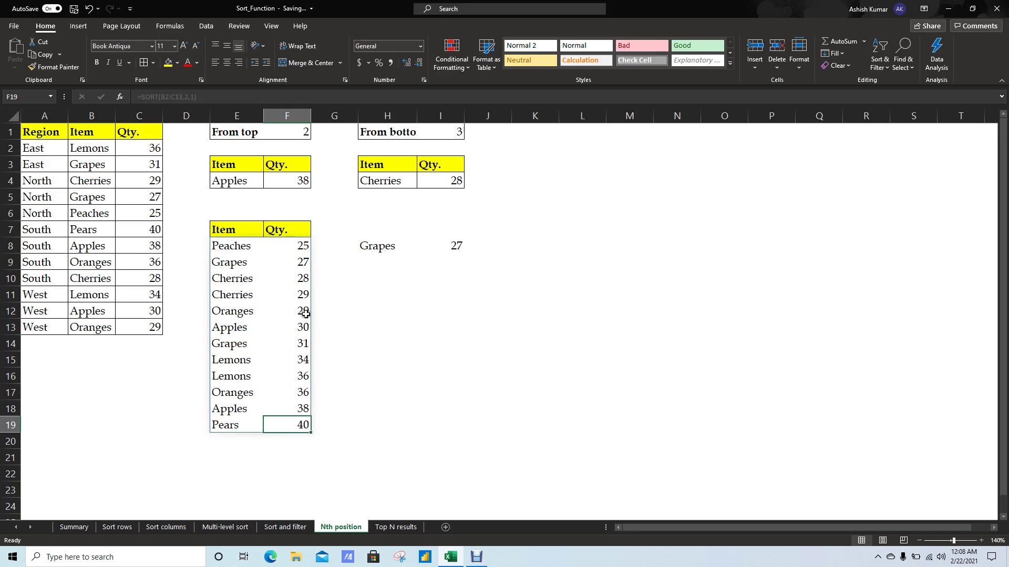
{"action": "left_click_drag", "start_coordinate": [292, 278], "coordinate": [254, 278]}
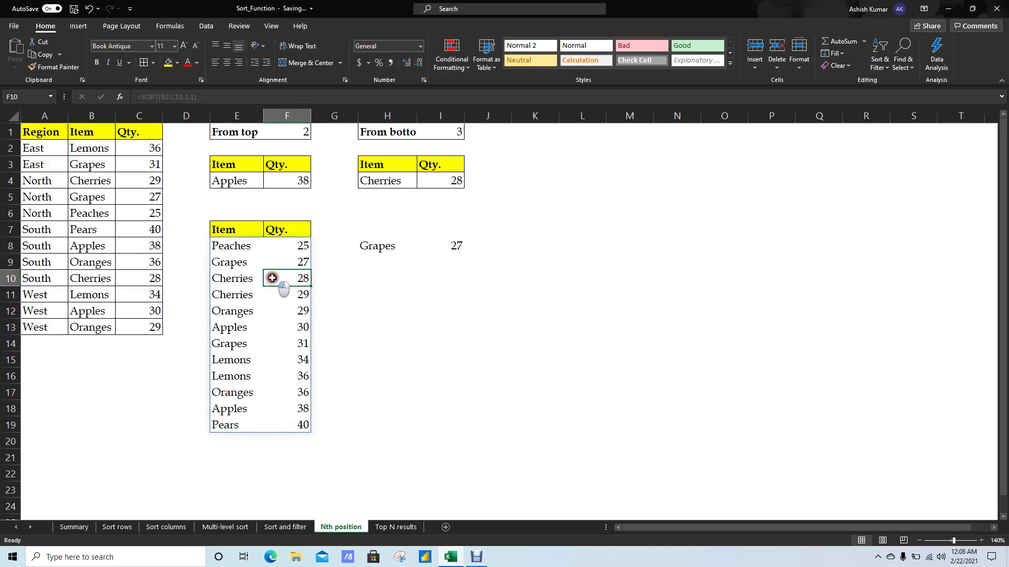
{"action": "left_click", "coordinate": [295, 248]}
{"action": "left_click", "coordinate": [222, 249]}
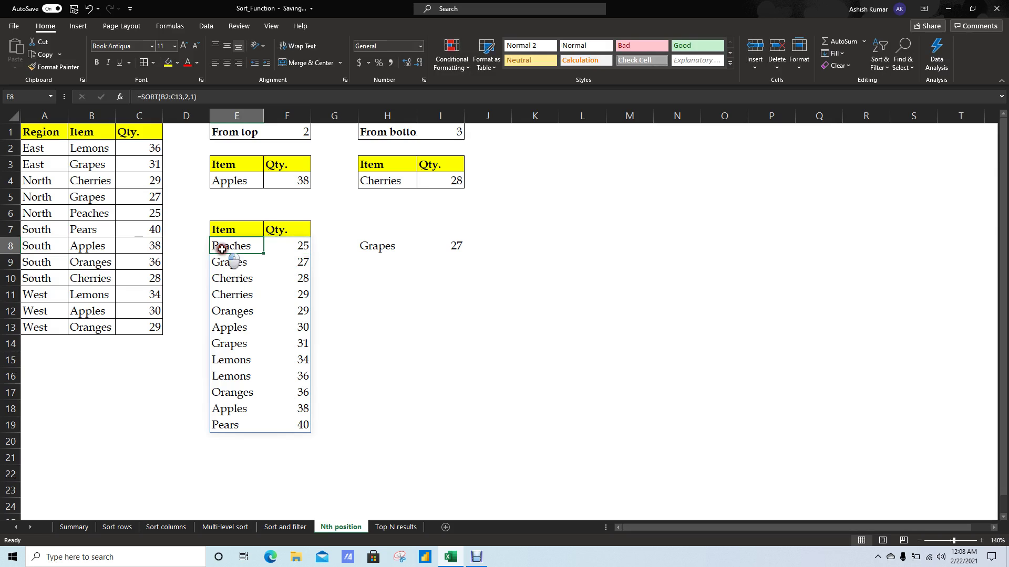
Make E8 =SORT(B2:C13,2,-1) so quantities run descending from Pears 40.
{"action": "key", "text": "F2"}
{"action": "key", "text": "Left"}
{"action": "key", "text": "Left"}
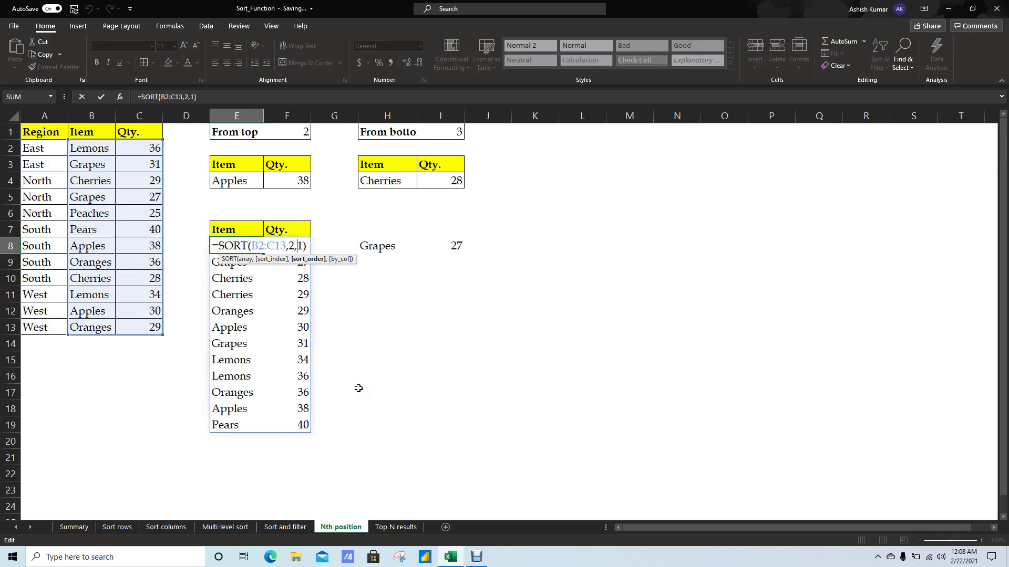
{"action": "type", "text": "-"}
{"action": "key", "text": "Return"}
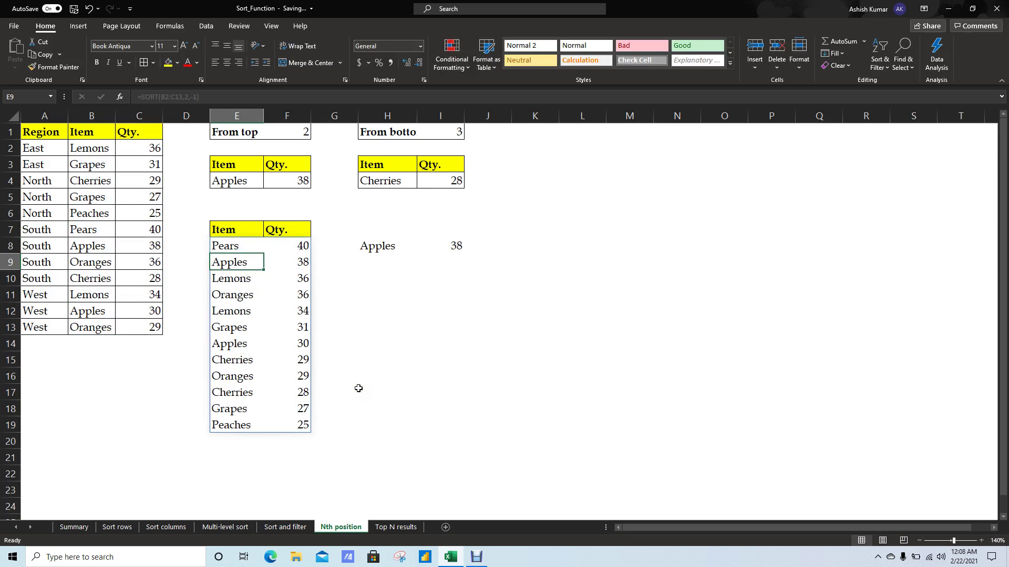
{"action": "left_click_drag", "start_coordinate": [224, 390], "coordinate": [279, 395]}
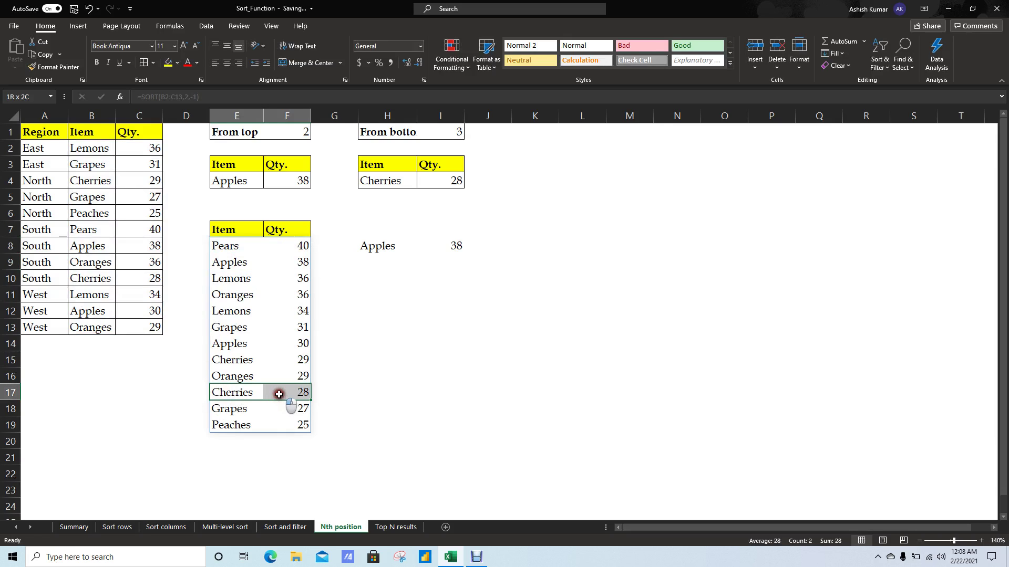
{"action": "left_click", "coordinate": [449, 136]}
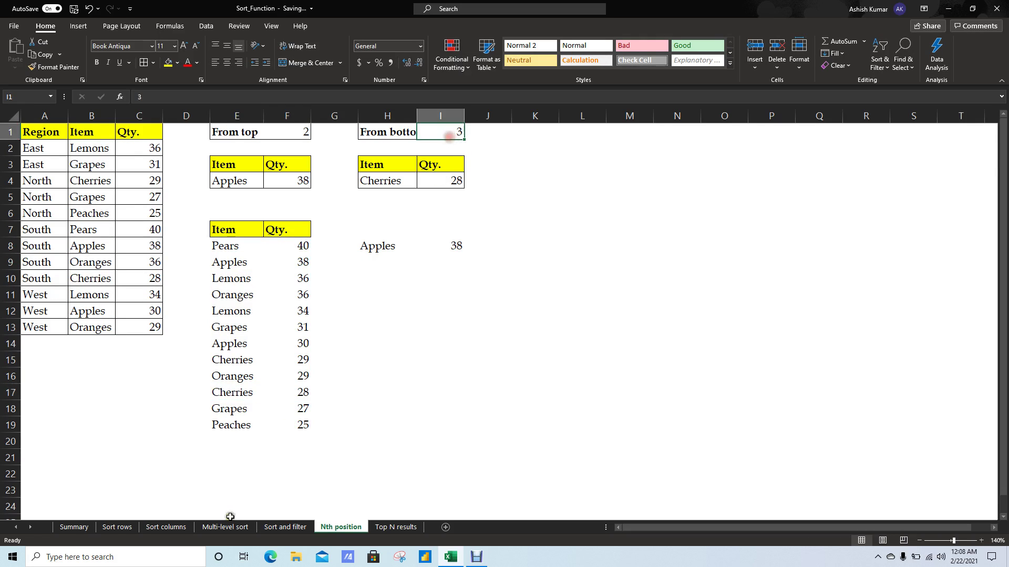
{"action": "left_click_drag", "start_coordinate": [234, 391], "coordinate": [278, 394]}
{"action": "left_click", "coordinate": [435, 388]}
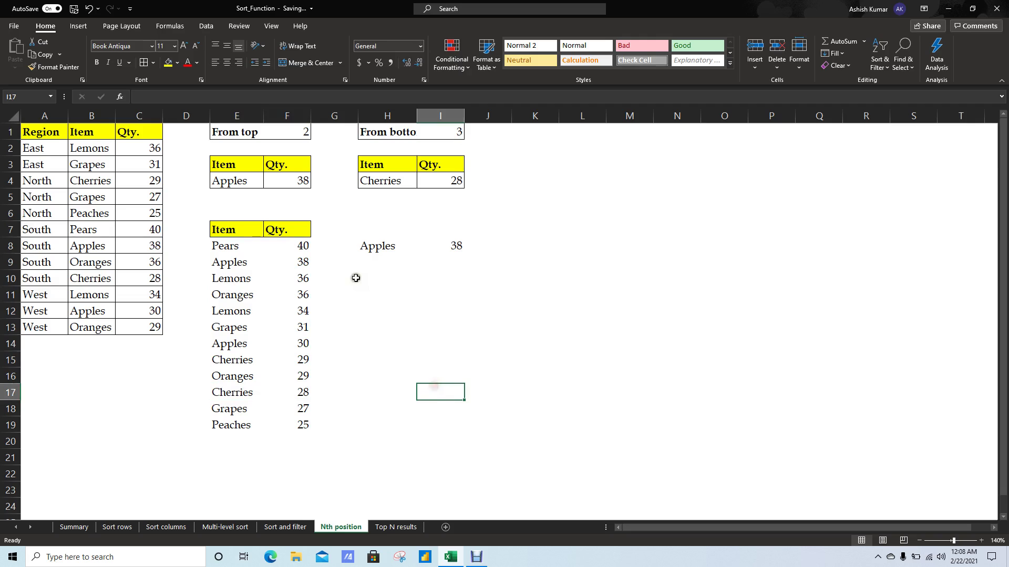
{"action": "left_click", "coordinate": [458, 243]}
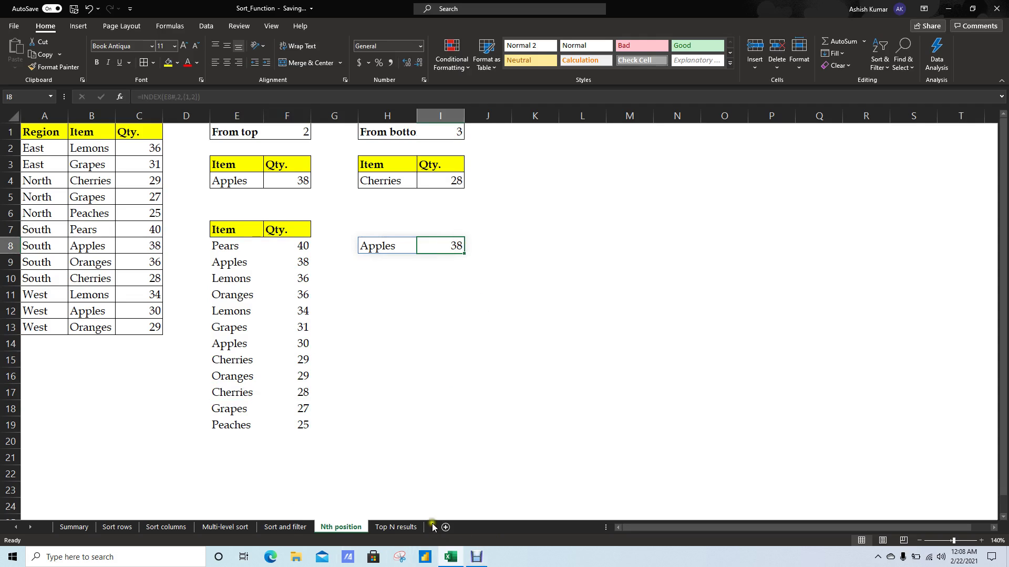
{"action": "left_click", "coordinate": [418, 293]}
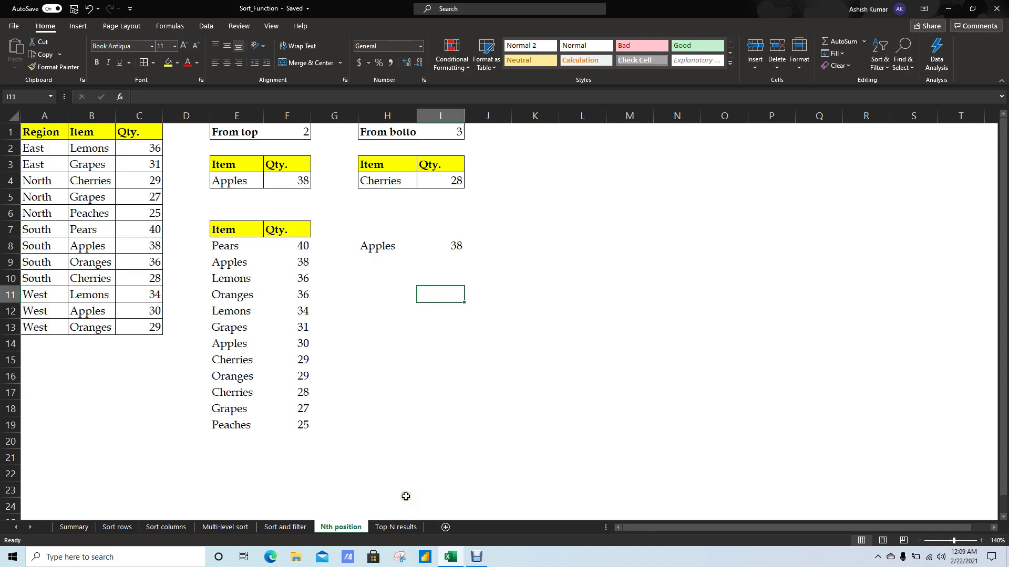
{"action": "left_click", "coordinate": [393, 527]}
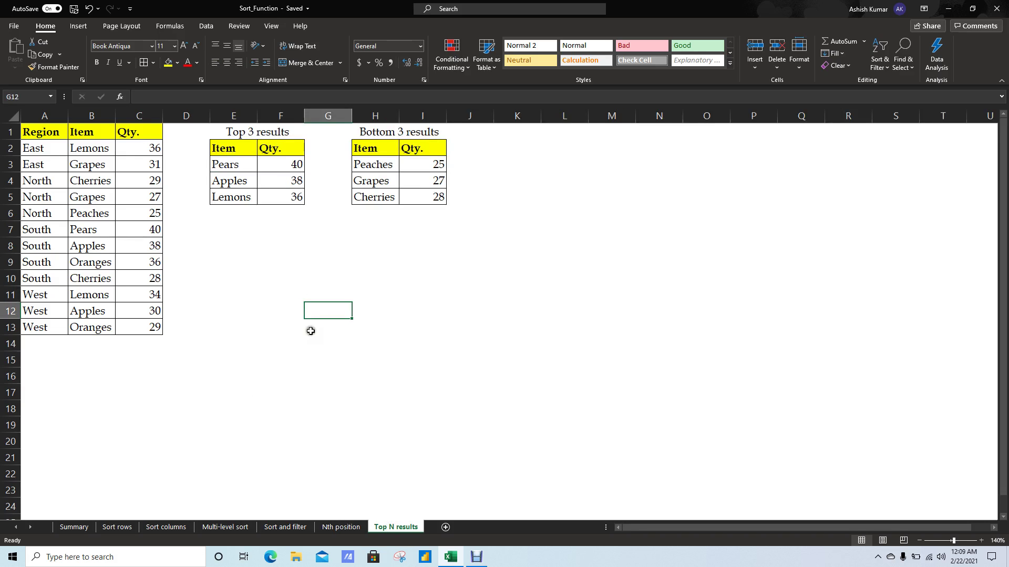
{"action": "left_click", "coordinate": [345, 527]}
{"action": "left_click", "coordinate": [236, 182]}
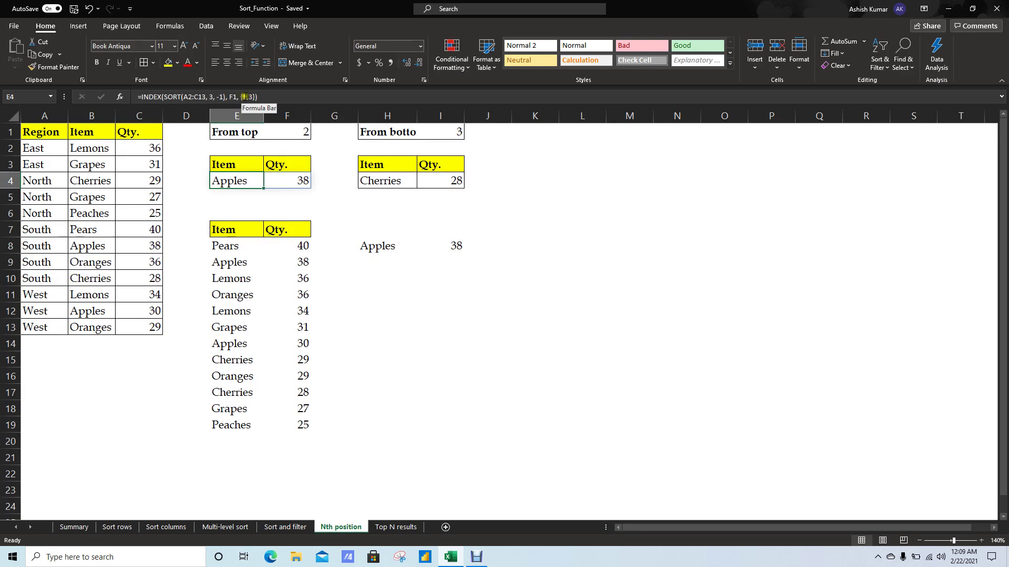
Try replacing F1 with {1,2} in E4, undo it, and move to Top N results.
{"action": "double_click", "coordinate": [240, 180]}
{"action": "double_click", "coordinate": [366, 181]}
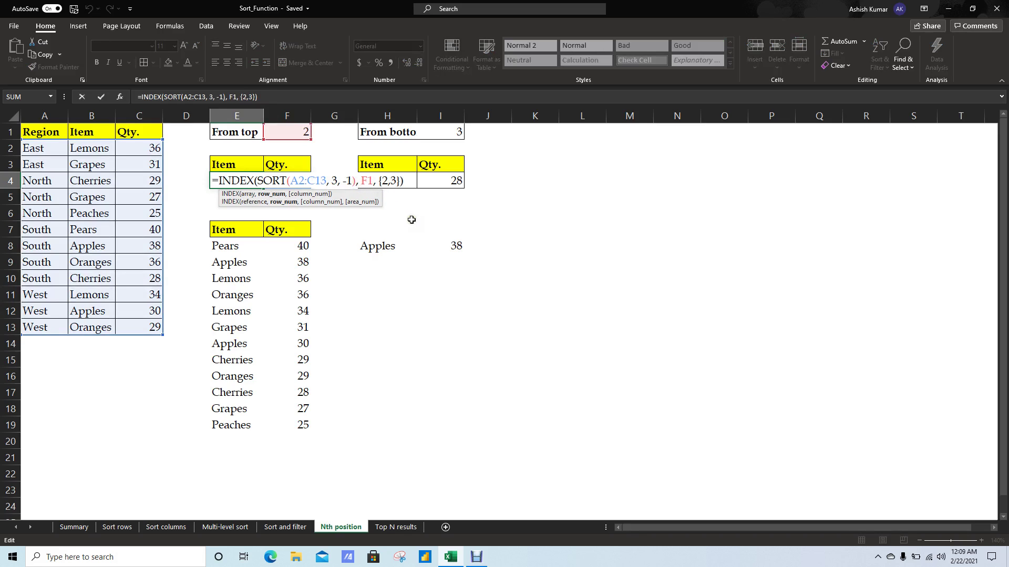
{"action": "key", "text": "shift+Right"}
{"action": "key", "text": "shift+Right"}
{"action": "type", "text": "{"}
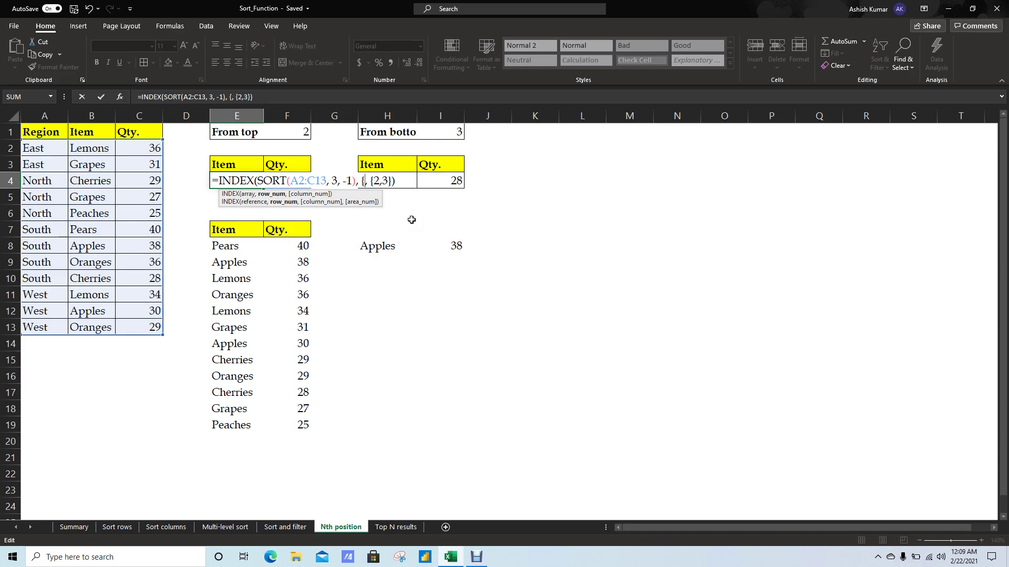
{"action": "type", "text": "1,2"}
{"action": "type", "text": "}"}
{"action": "key", "text": "Return"}
{"action": "key", "text": "Up"}
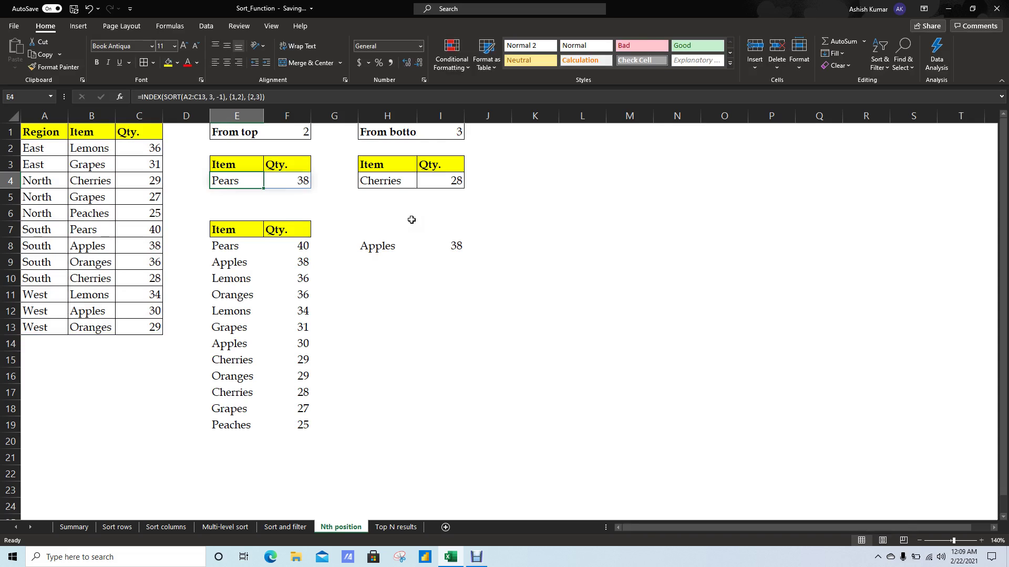
{"action": "key", "text": "ctrl+z"}
{"action": "key", "text": "ctrl+Page_Down"}
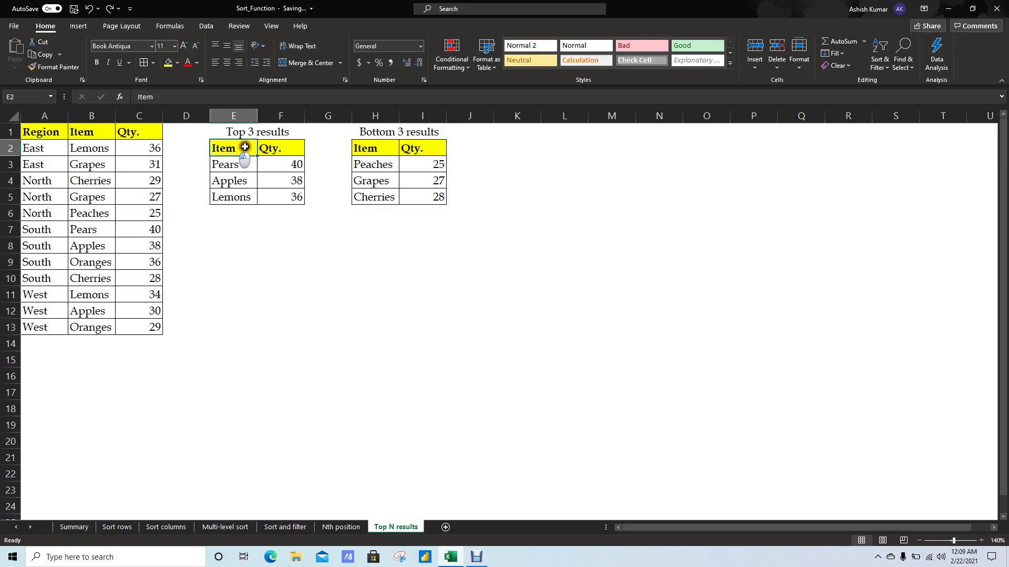
Copy the Item/Qty headers from E2:F2 into E7:F7 and check the Top 3 formula.
{"action": "left_click_drag", "start_coordinate": [239, 152], "coordinate": [284, 150]}
{"action": "key", "text": "ctrl+c"}
{"action": "left_click", "coordinate": [237, 232]}
{"action": "key", "text": "ctrl+v"}
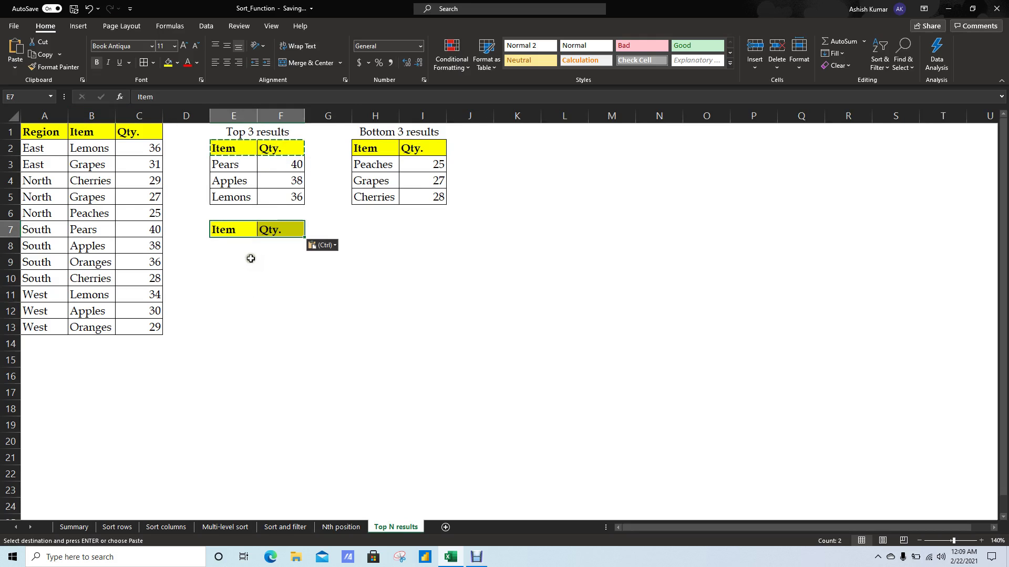
{"action": "key", "text": "Escape"}
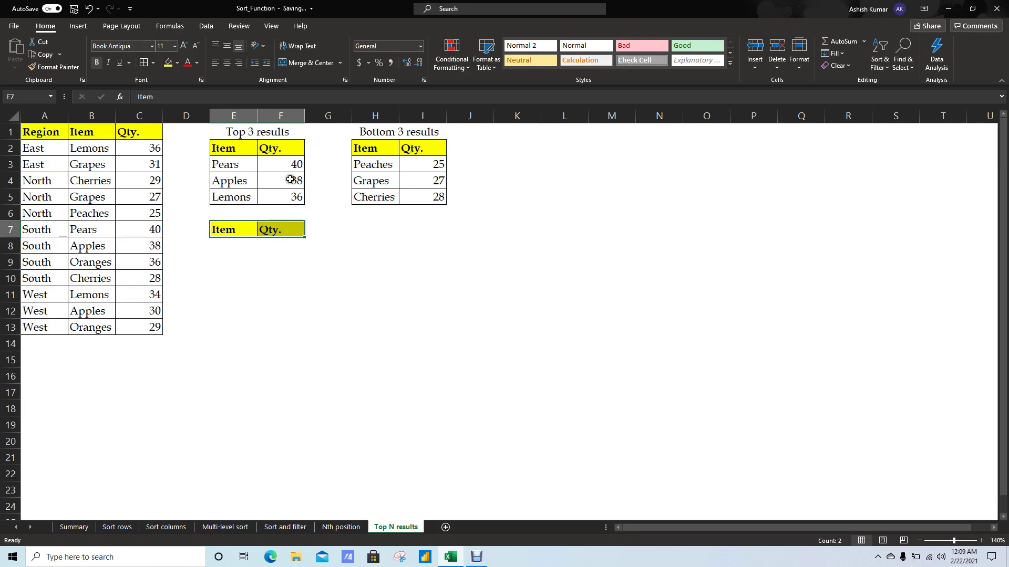
{"action": "left_click", "coordinate": [250, 250]}
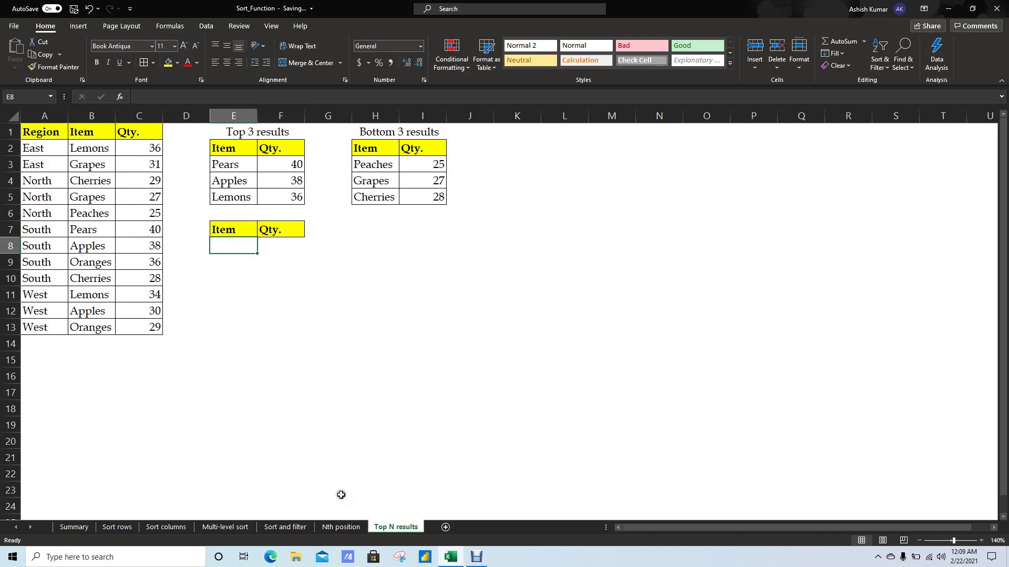
{"action": "left_click", "coordinate": [349, 529]}
{"action": "left_click", "coordinate": [393, 528]}
{"action": "left_click", "coordinate": [239, 164]}
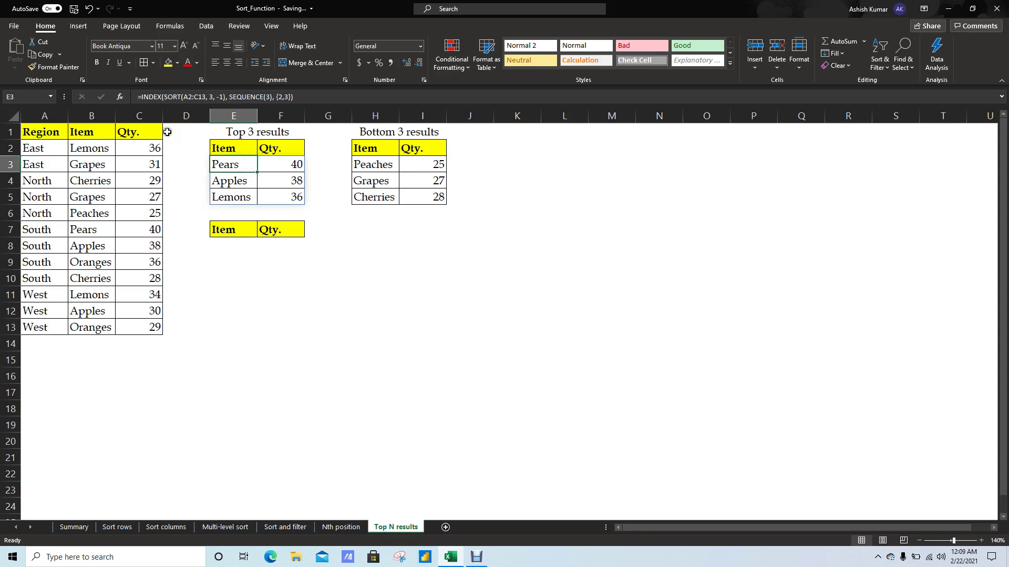
Start a SEQUENCE formula in cell I8.
{"action": "left_click", "coordinate": [421, 243]}
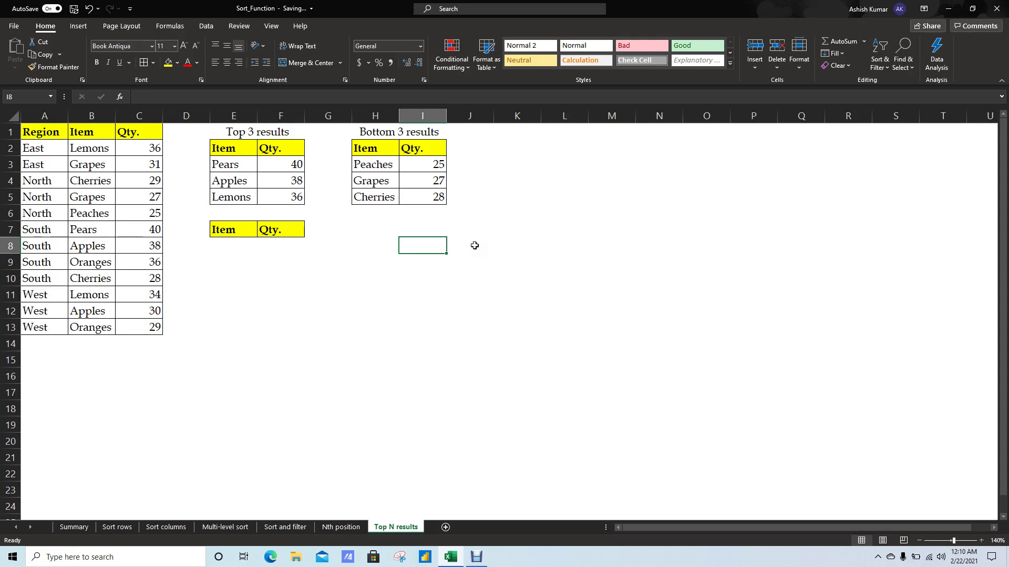
{"action": "type", "text": "=se"}
{"action": "key", "text": "BackSpace"}
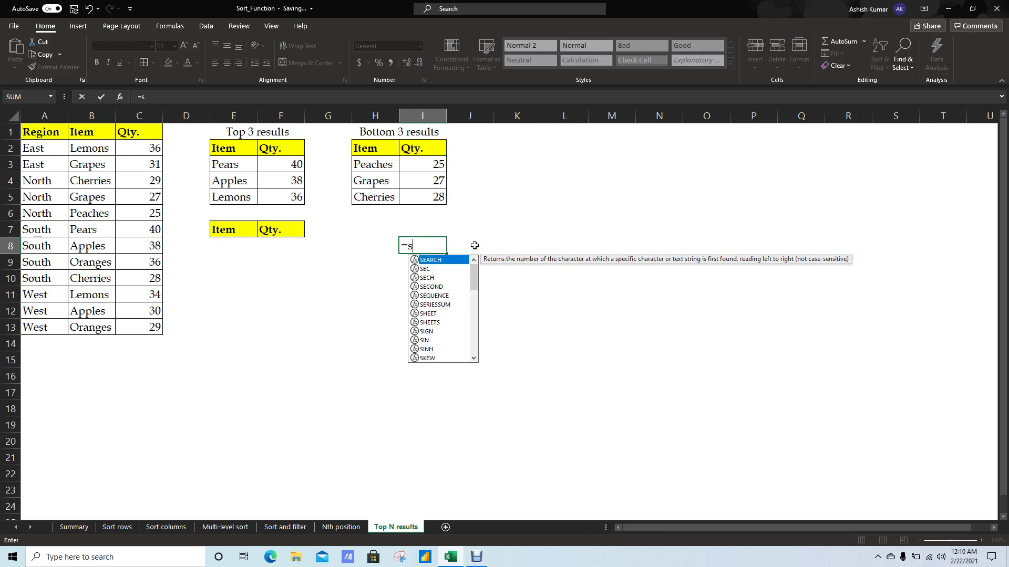
{"action": "type", "text": "e"}
{"action": "key", "text": "Down"}
{"action": "key", "text": "Down"}
{"action": "key", "text": "Down"}
{"action": "key", "text": "Down"}
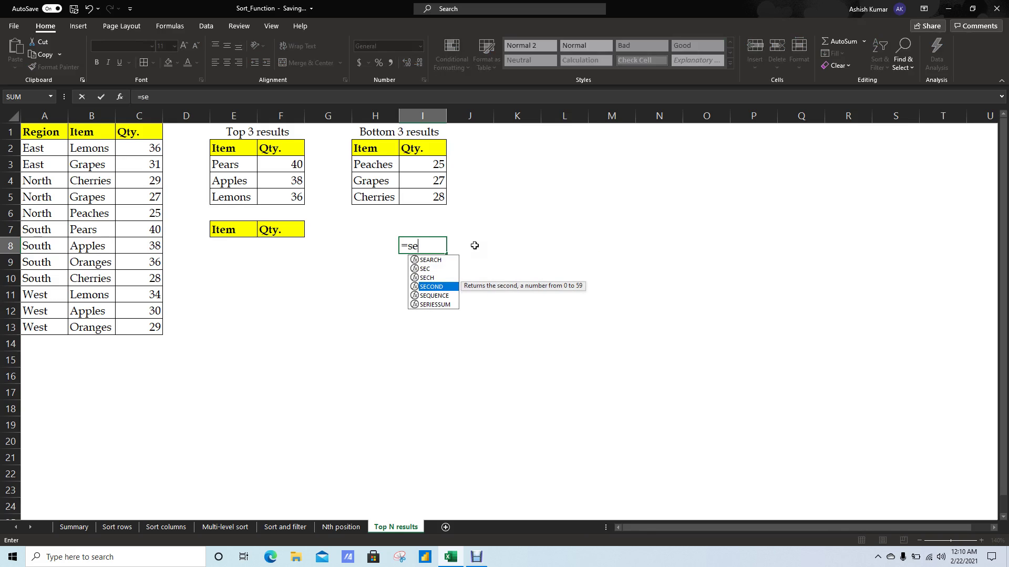
{"action": "key", "text": "Tab"}
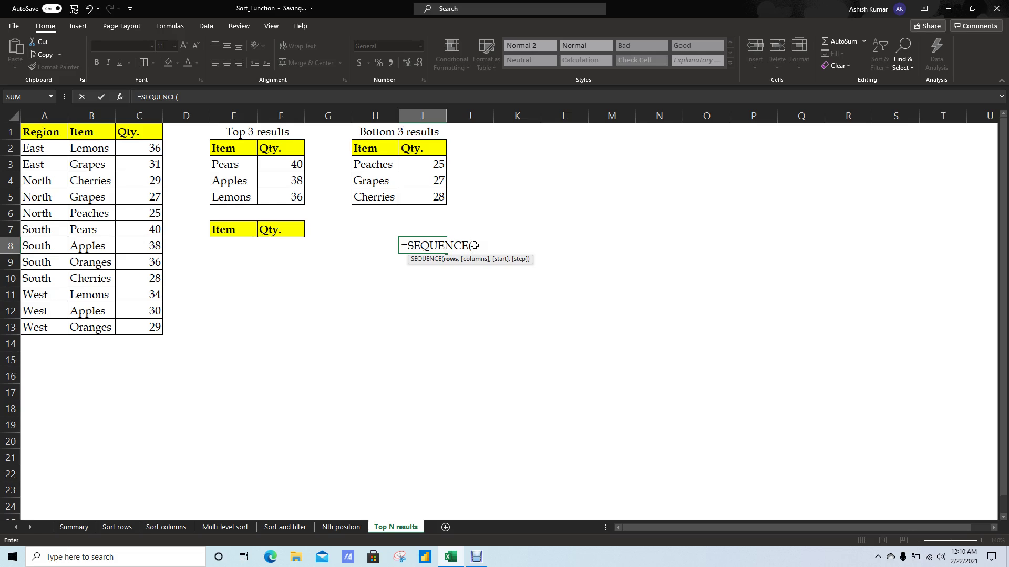
Abandon the unfinished formulas in I8 and E8, returning to the empty Item cell E8.
{"action": "key", "text": "Escape"}
{"action": "key", "text": "Left"}
{"action": "key", "text": "Left"}
{"action": "key", "text": "Left"}
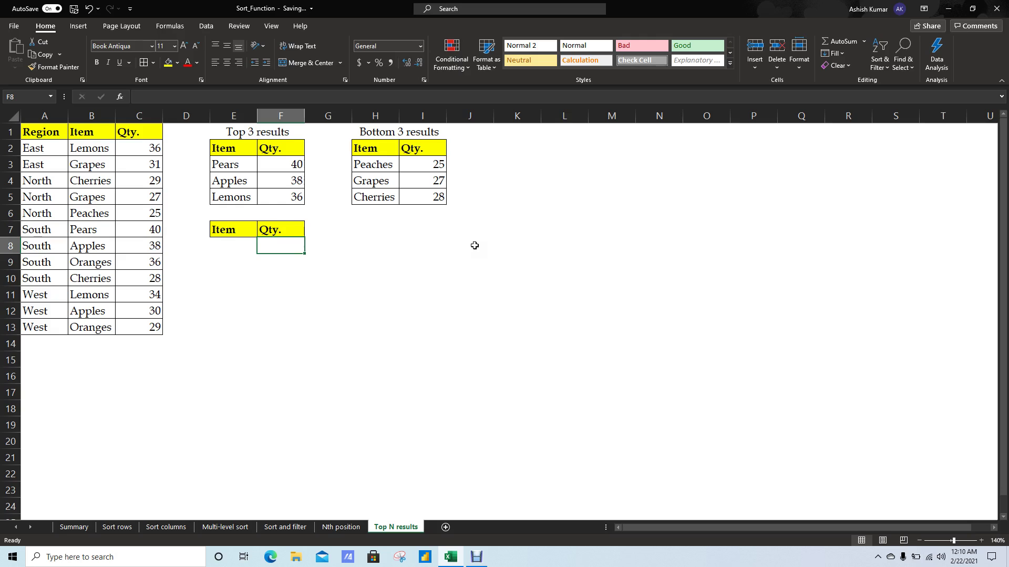
{"action": "key", "text": "Left"}
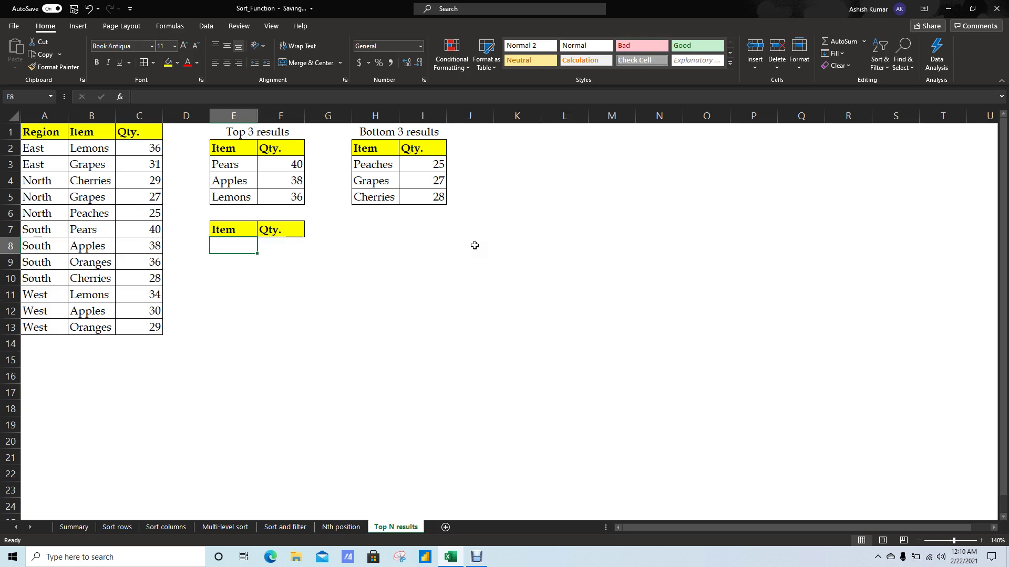
{"action": "type", "text": "="}
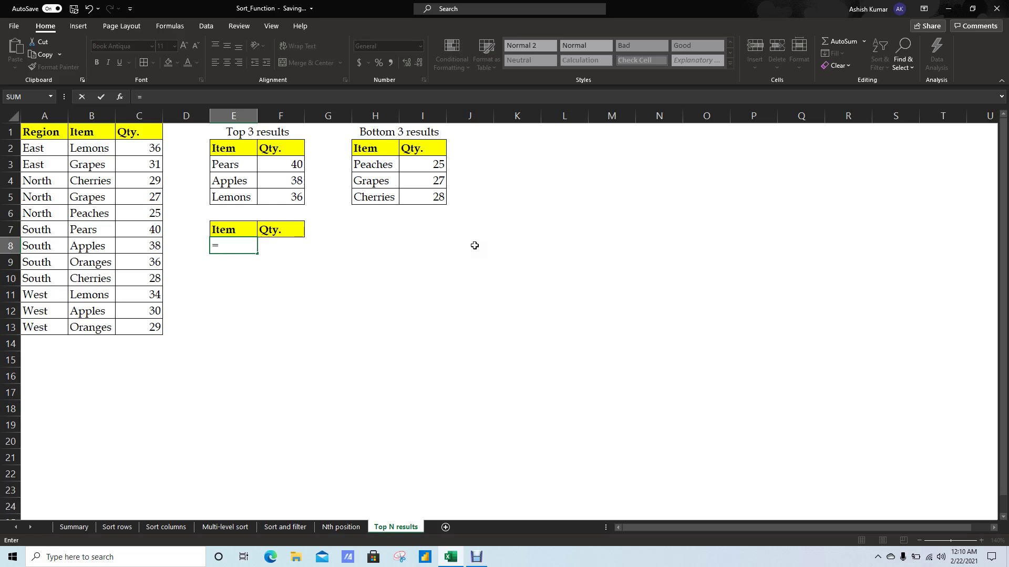
{"action": "type", "text": "in"}
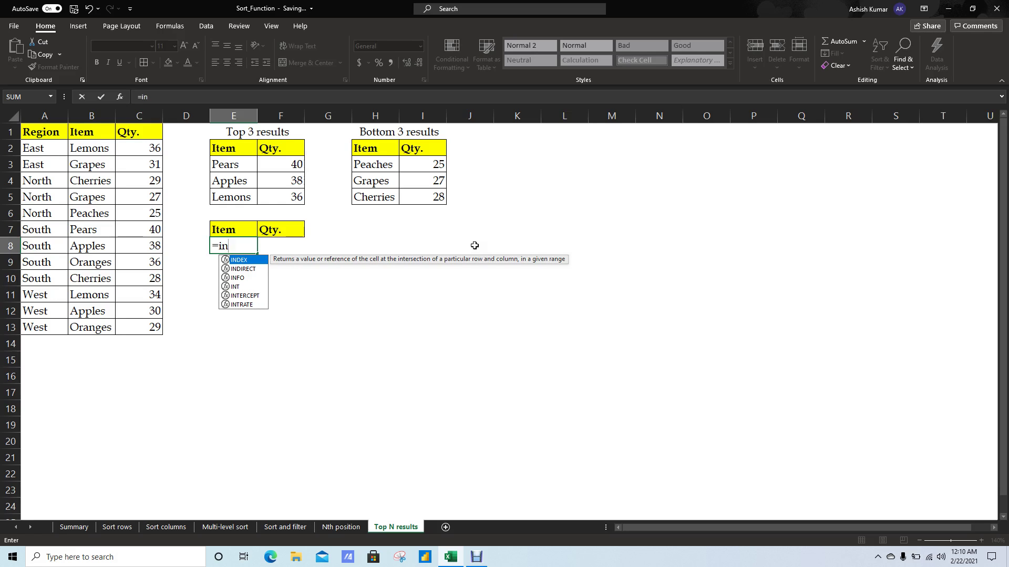
{"action": "key", "text": "Escape"}
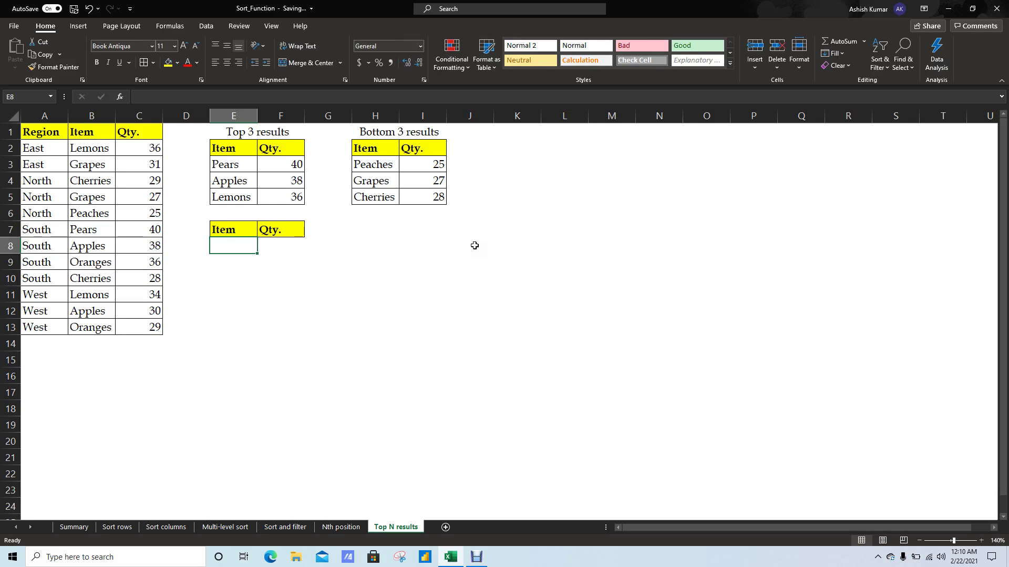
Enter =SORT(B2:C13,2,1) in E8 so the item list spills sorted by quantity.
{"action": "type", "text": "=sor"}
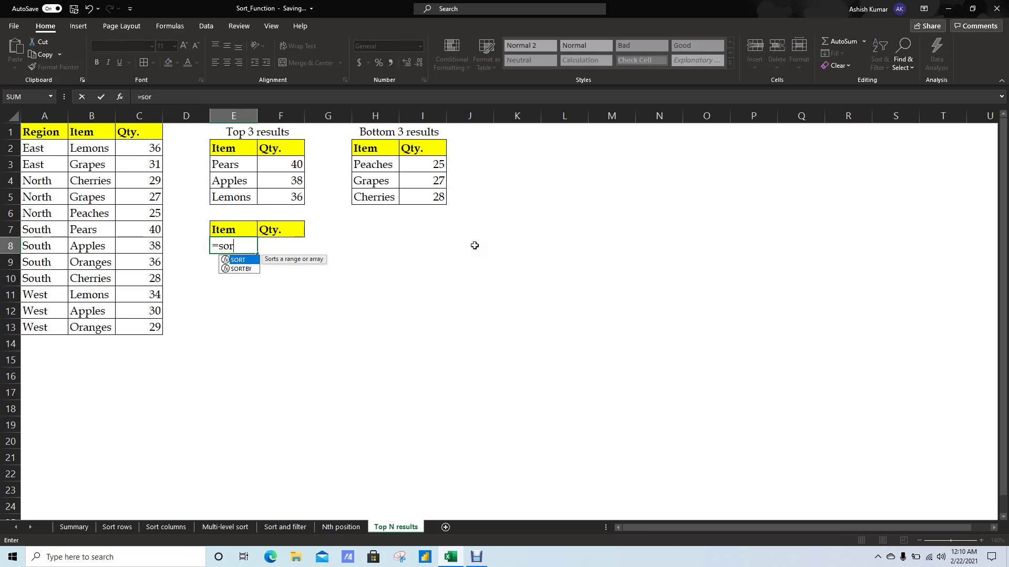
{"action": "key", "text": "Tab"}
{"action": "key", "text": "ctrl+Left"}
{"action": "key", "text": "ctrl+Left"}
{"action": "key", "text": "ctrl+Up"}
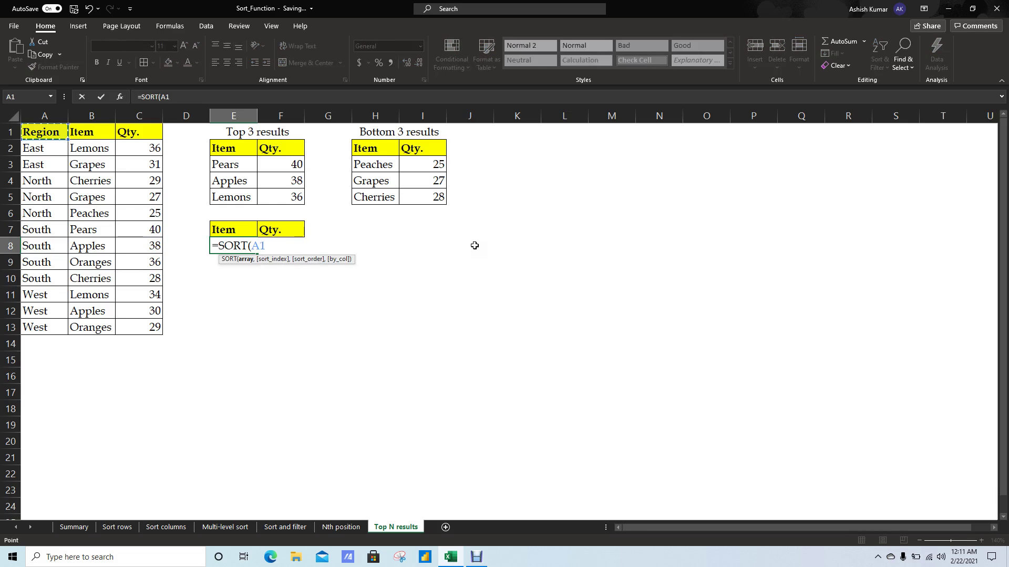
{"action": "key", "text": "Down"}
{"action": "key", "text": "Right"}
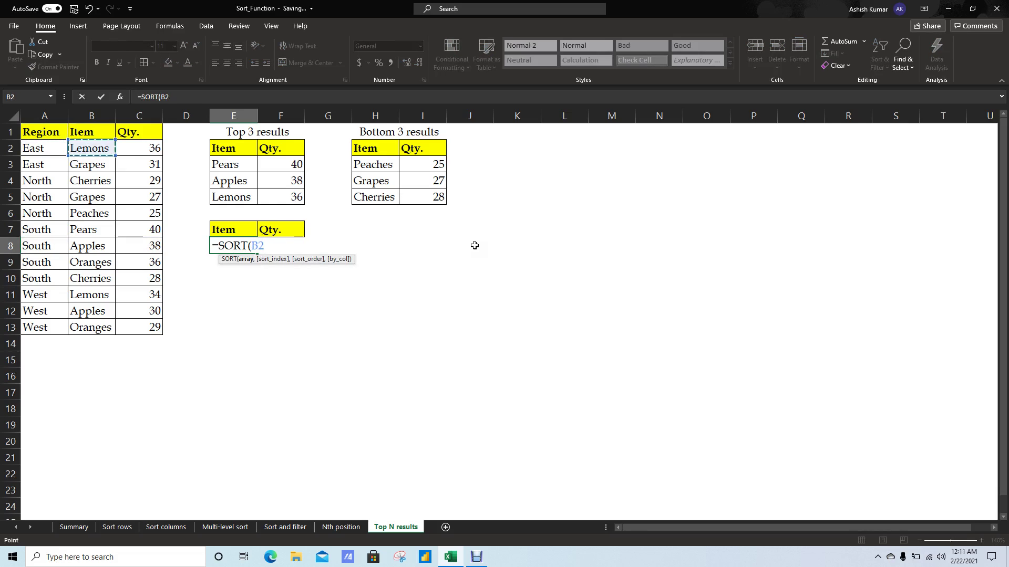
{"action": "key", "text": "ctrl+shift+Right"}
{"action": "key", "text": "ctrl+shift+Down"}
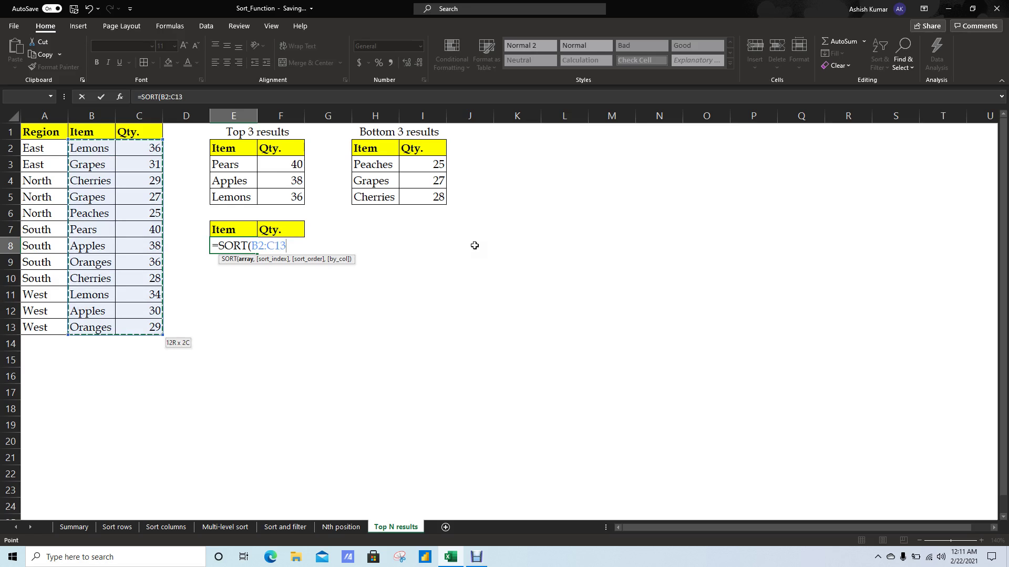
{"action": "type", "text": ","}
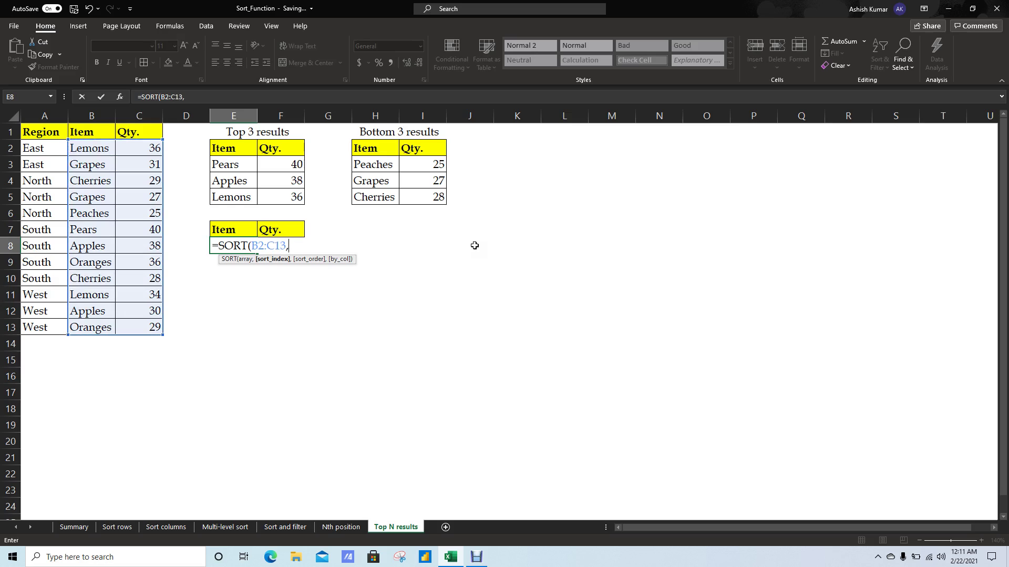
{"action": "type", "text": "2,"}
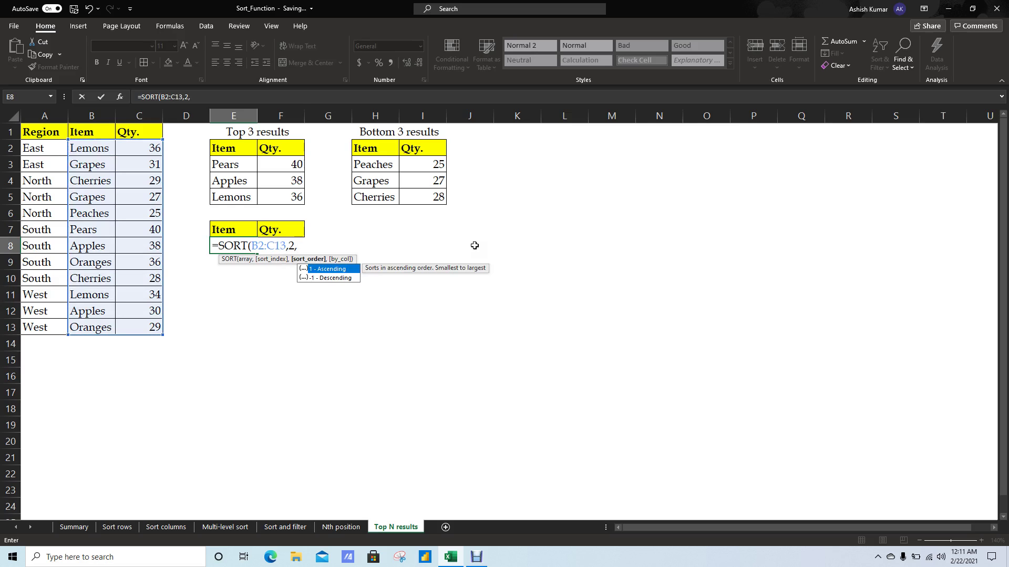
{"action": "type", "text": "1)"}
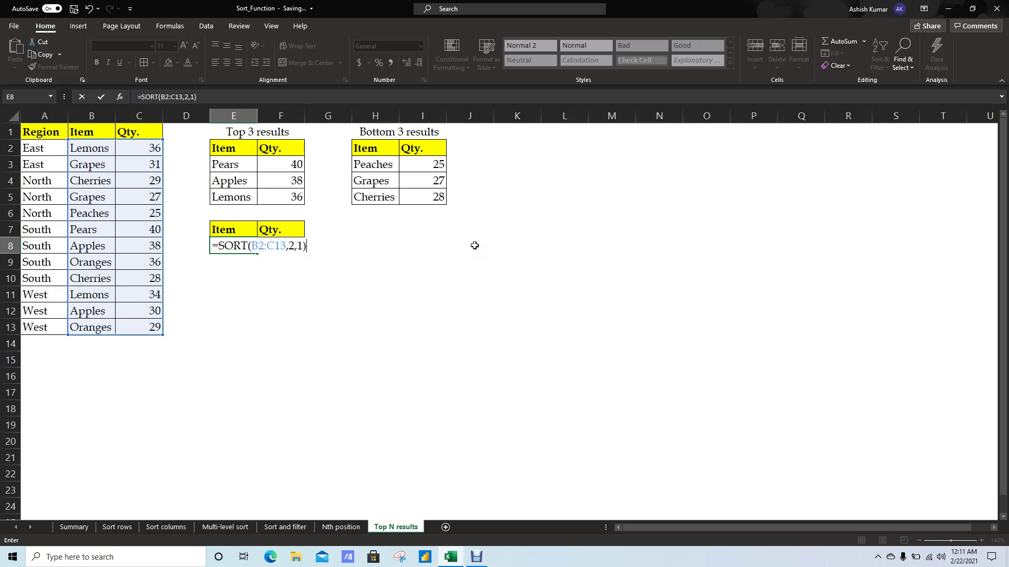
{"action": "key", "text": "Return"}
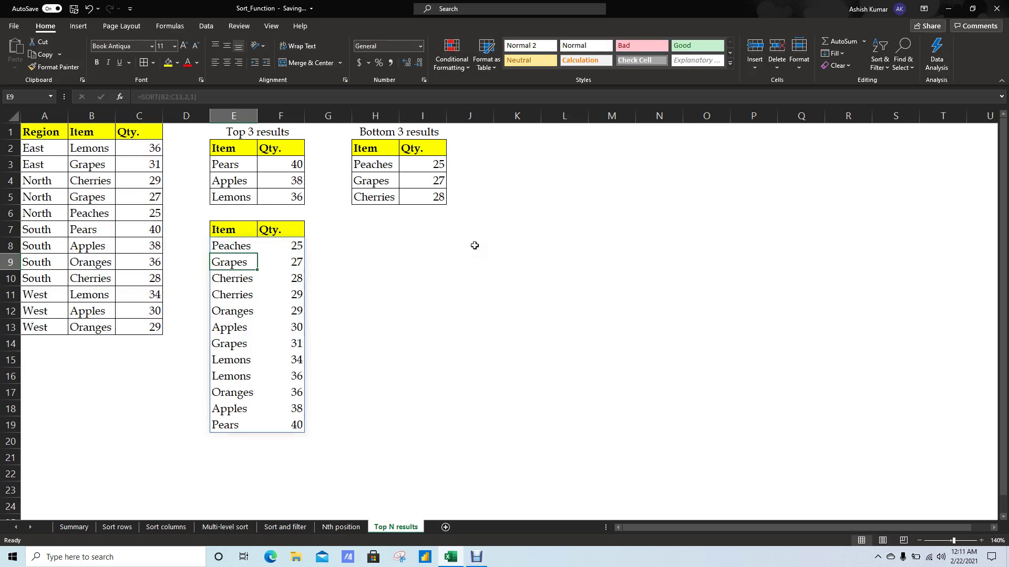
Change E8's sort order to -1 so the list runs from Pears 40 down to Peaches 25.
{"action": "key", "text": "Up"}
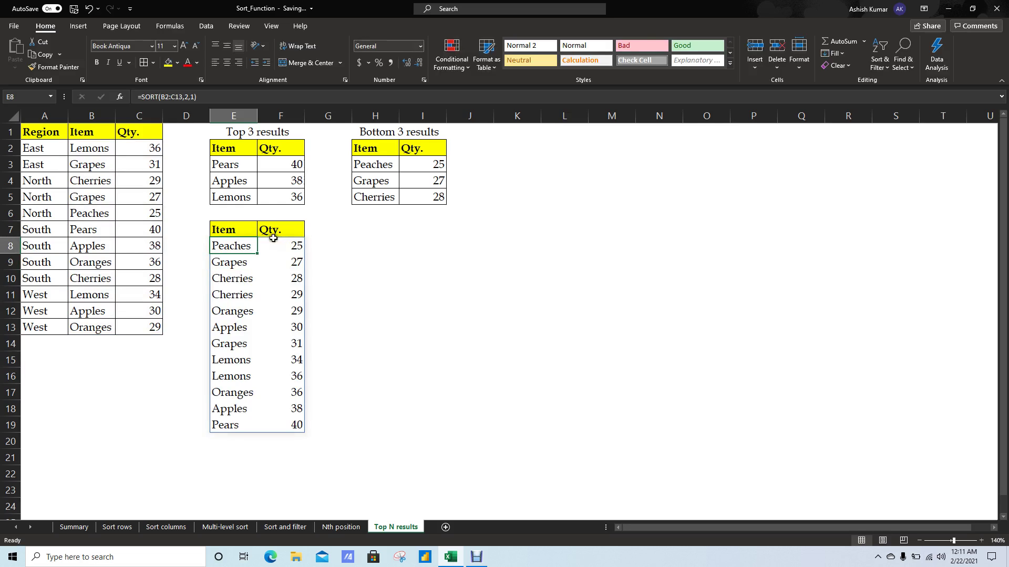
{"action": "key", "text": "F2"}
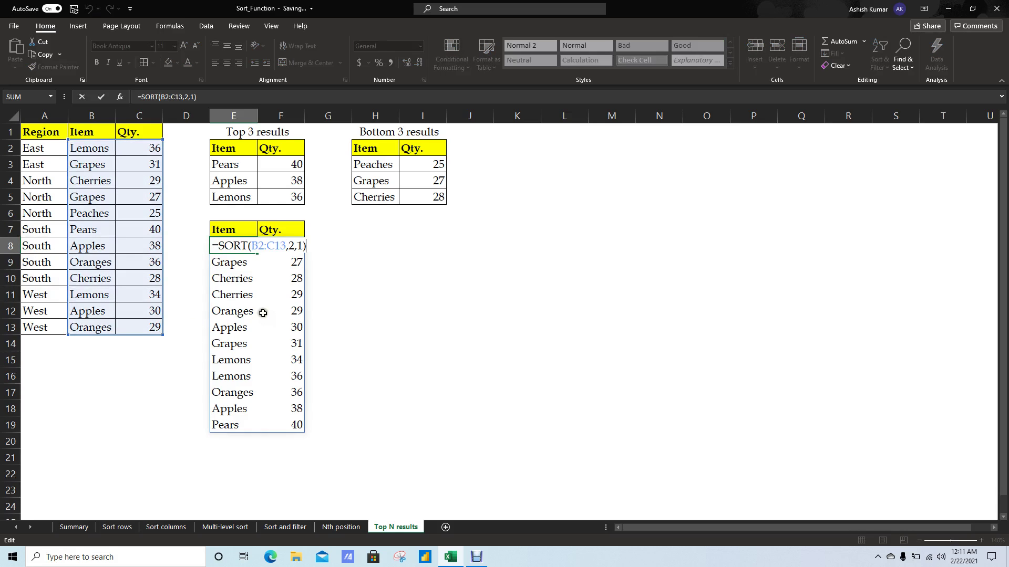
{"action": "key", "text": "Escape"}
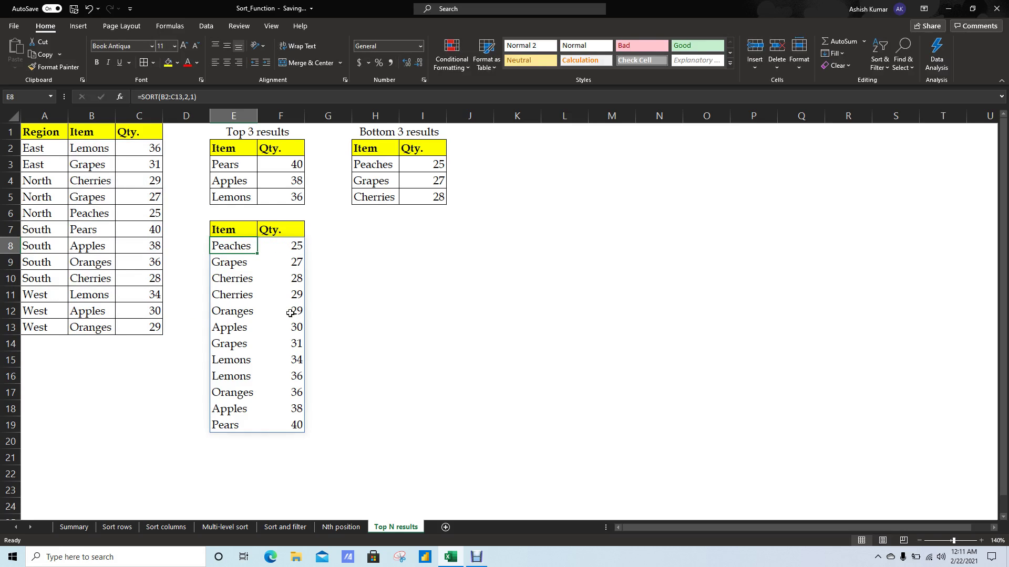
{"action": "key", "text": "F2"}
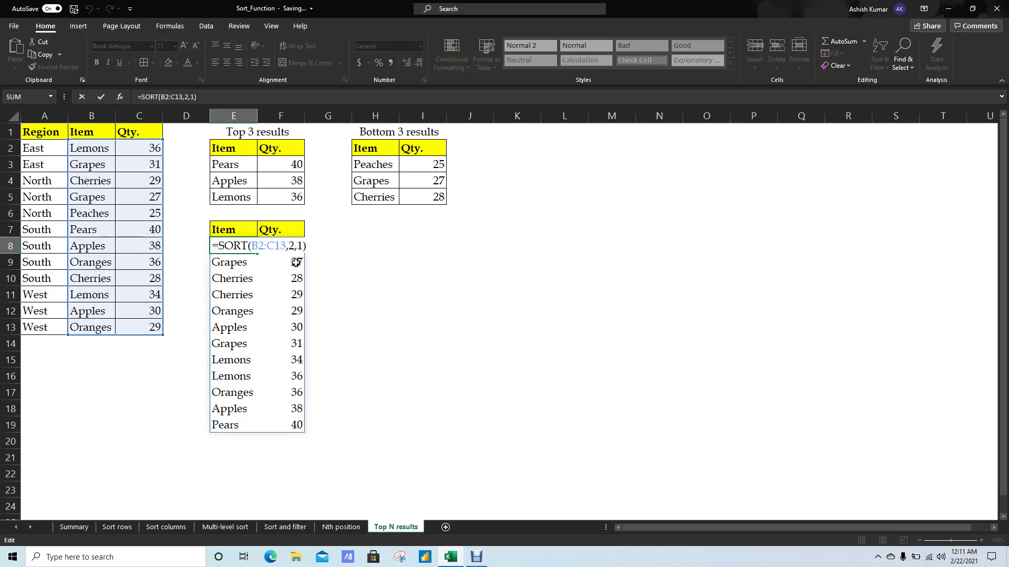
{"action": "left_click", "coordinate": [296, 245]}
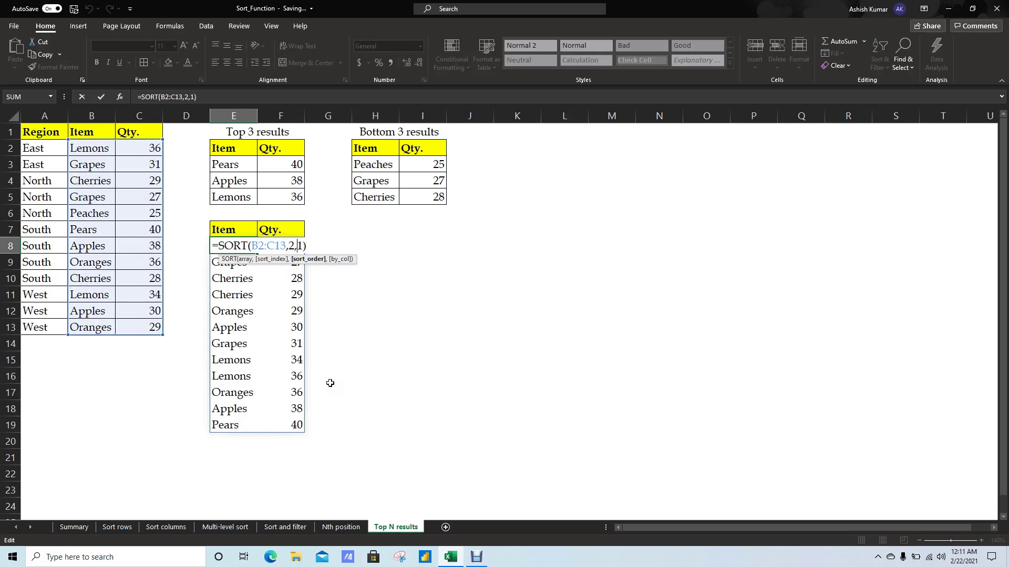
{"action": "type", "text": "-"}
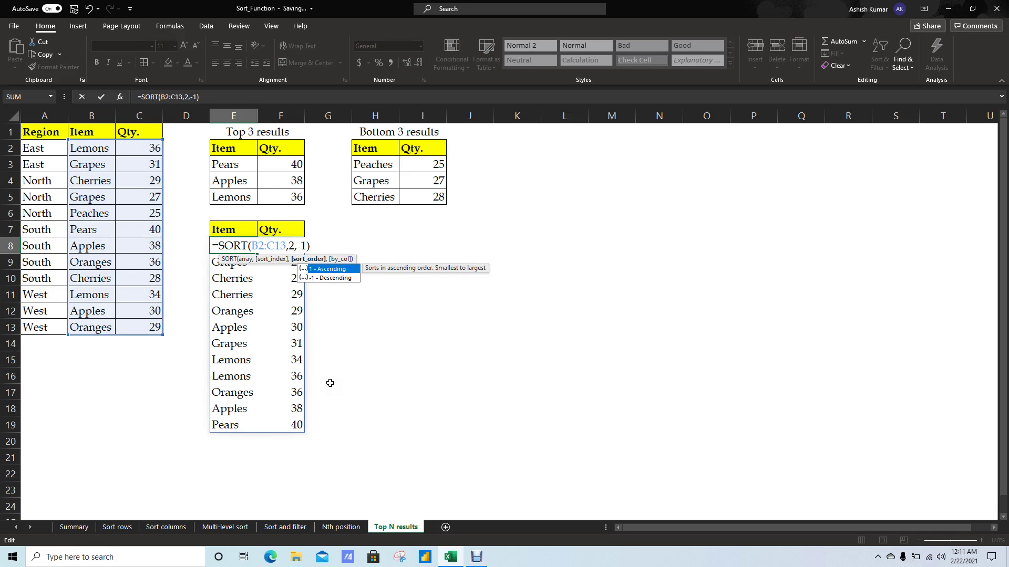
{"action": "key", "text": "Down"}
{"action": "key", "text": "Tab"}
{"action": "key", "text": "Delete"}
{"action": "key", "text": "Return"}
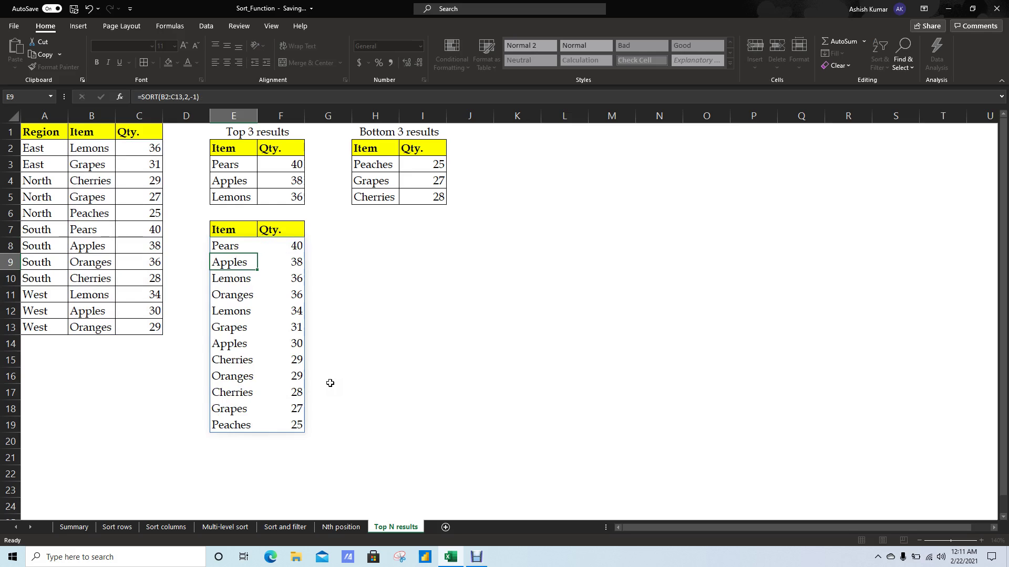
{"action": "key", "text": "Up"}
{"action": "key", "text": "Right"}
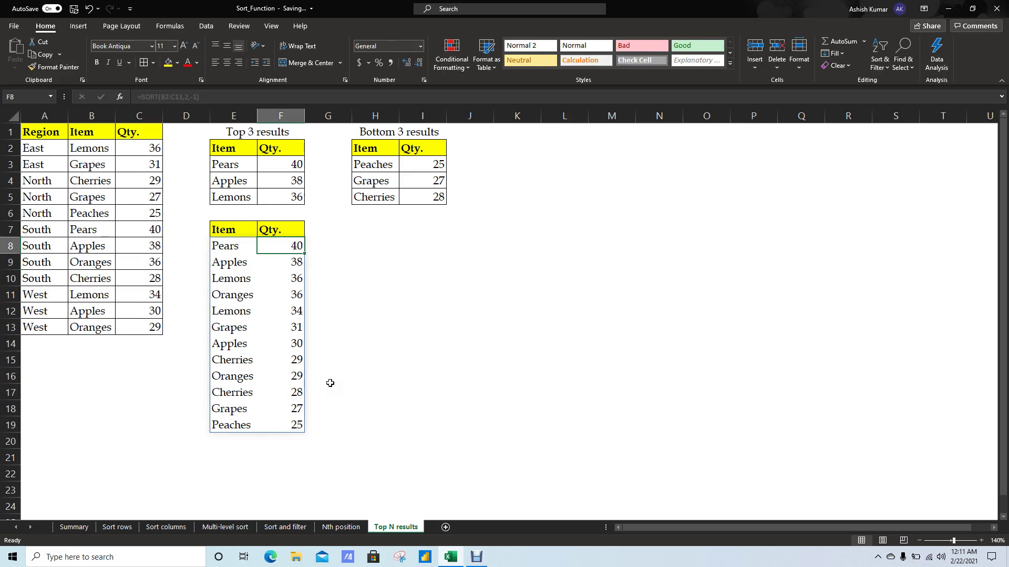
{"action": "key", "text": "Right"}
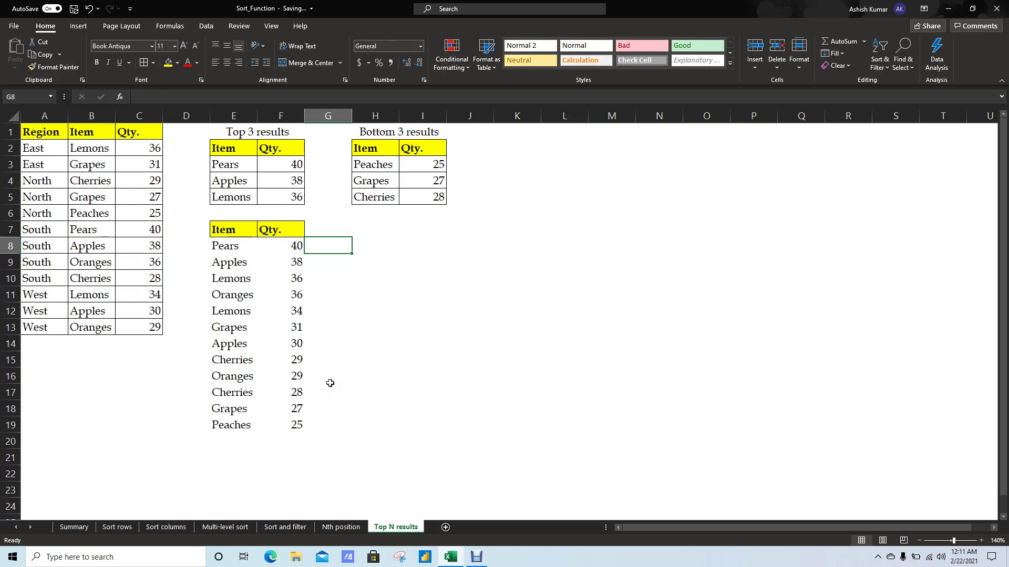
Enter =INDEX(E8#,{1,2,3},{1,2}) in H8 to pull rows from the sorted list.
{"action": "key", "text": "Right"}
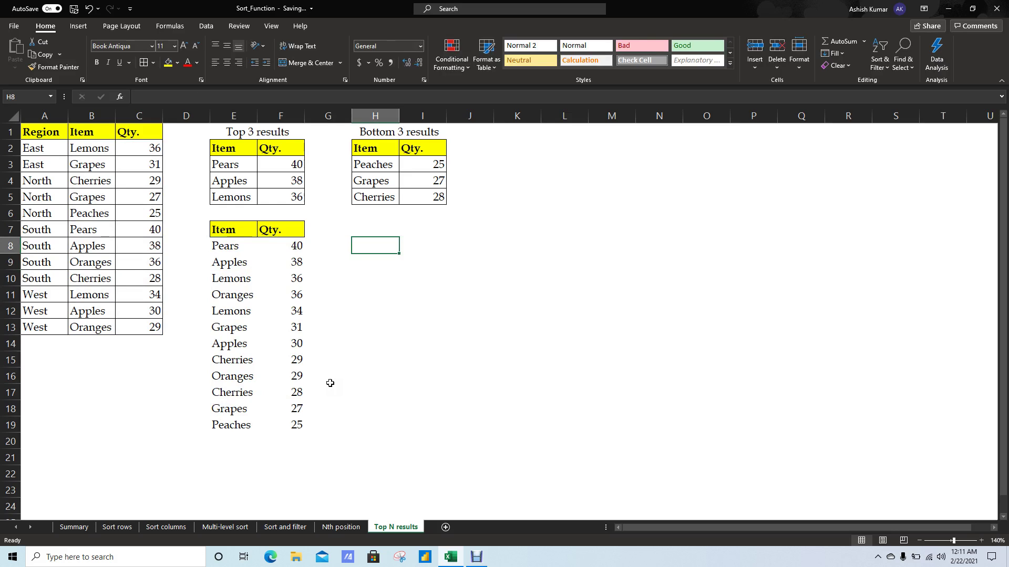
{"action": "type", "text": "=in"}
{"action": "key", "text": "Tab"}
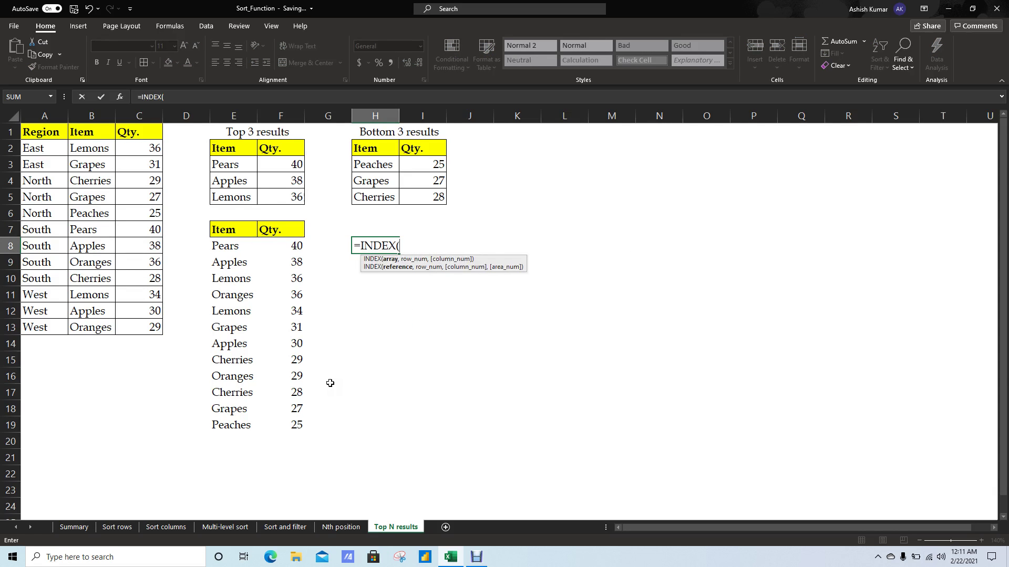
{"action": "key", "text": "Left"}
{"action": "key", "text": "Left"}
{"action": "key", "text": "Left"}
{"action": "key", "text": "ctrl+shift+Right"}
{"action": "key", "text": "ctrl+shift+Down"}
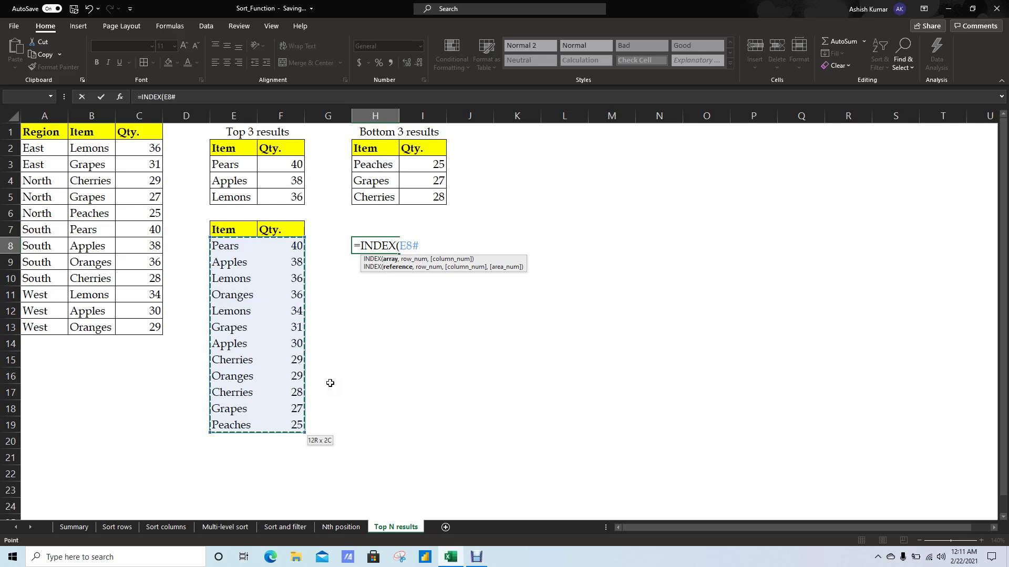
{"action": "type", "text": ","}
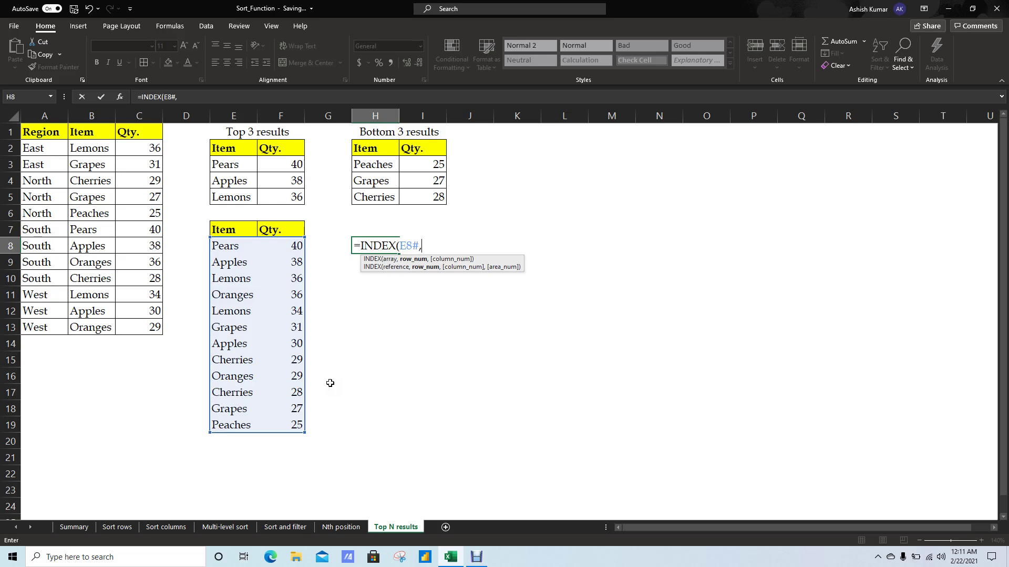
{"action": "type", "text": "{"}
{"action": "type", "text": "1,2,3"}
{"action": "type", "text": "}"}
{"action": "type", "text": ","}
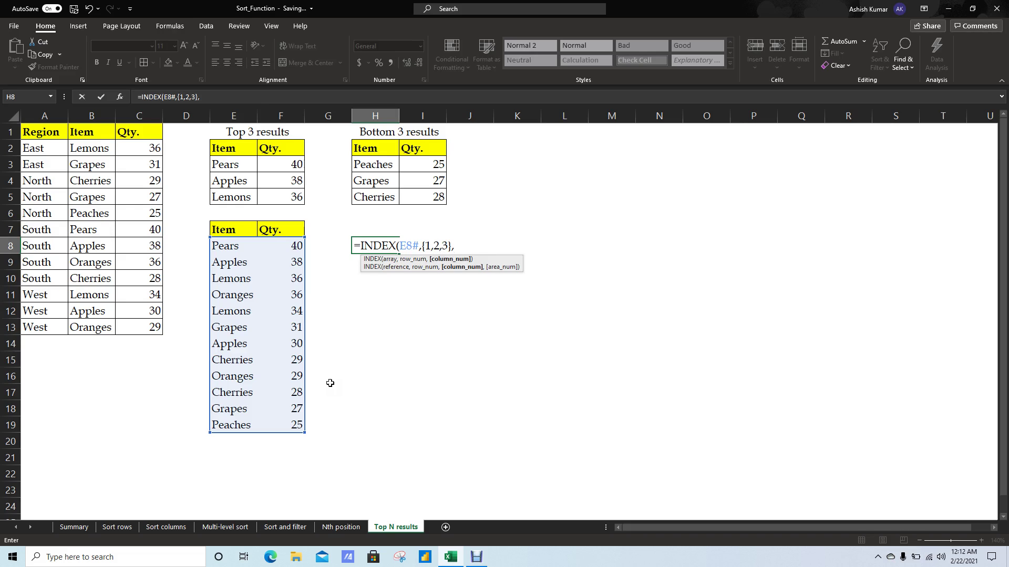
{"action": "type", "text": "{1"}
{"action": "type", "text": ",2}"}
{"action": "key", "text": "Return"}
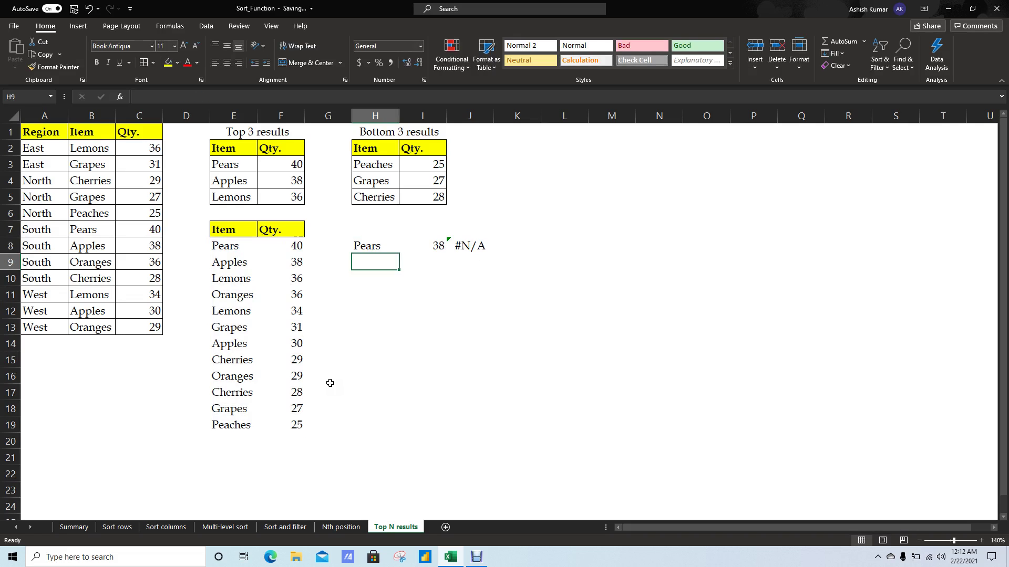
Replace H8's formula with =INDEX(E8#,SEQUENCE(2),{1,2}), listing the top two items.
{"action": "key", "text": "Up"}
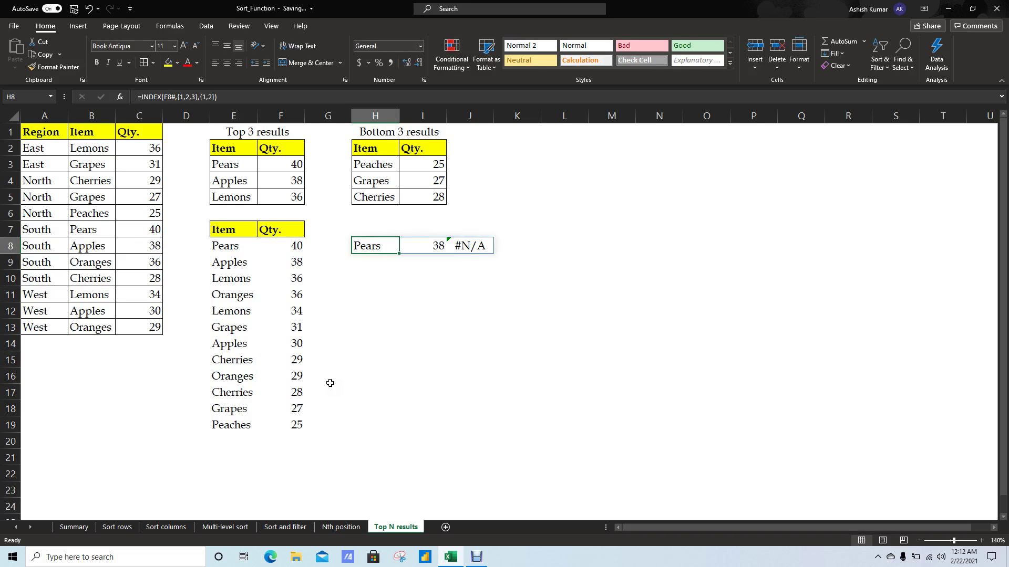
{"action": "key", "text": "F2"}
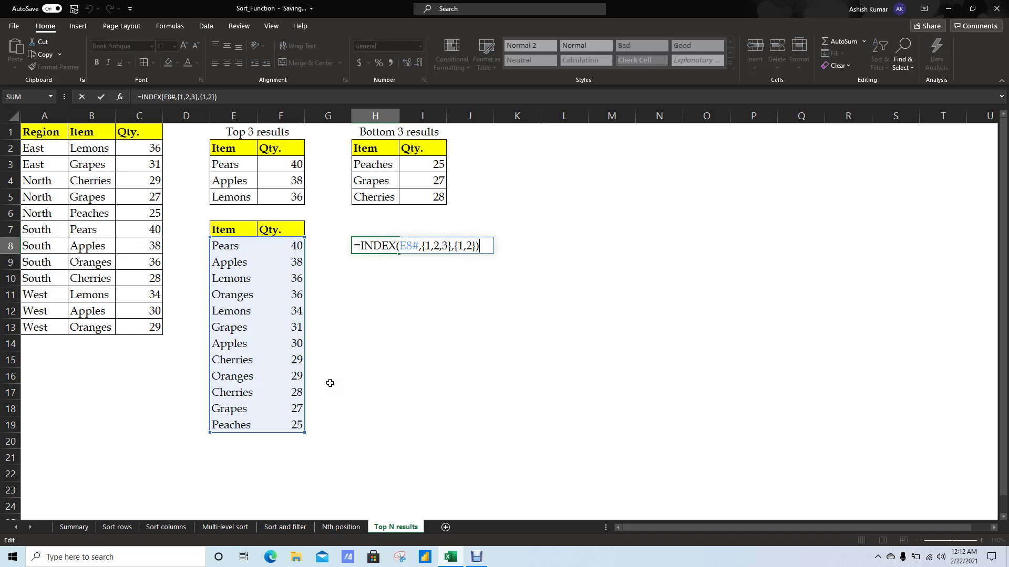
{"action": "key", "text": "Left"}
{"action": "key", "text": "Left"}
{"action": "key", "text": "Left"}
{"action": "key", "text": "Escape"}
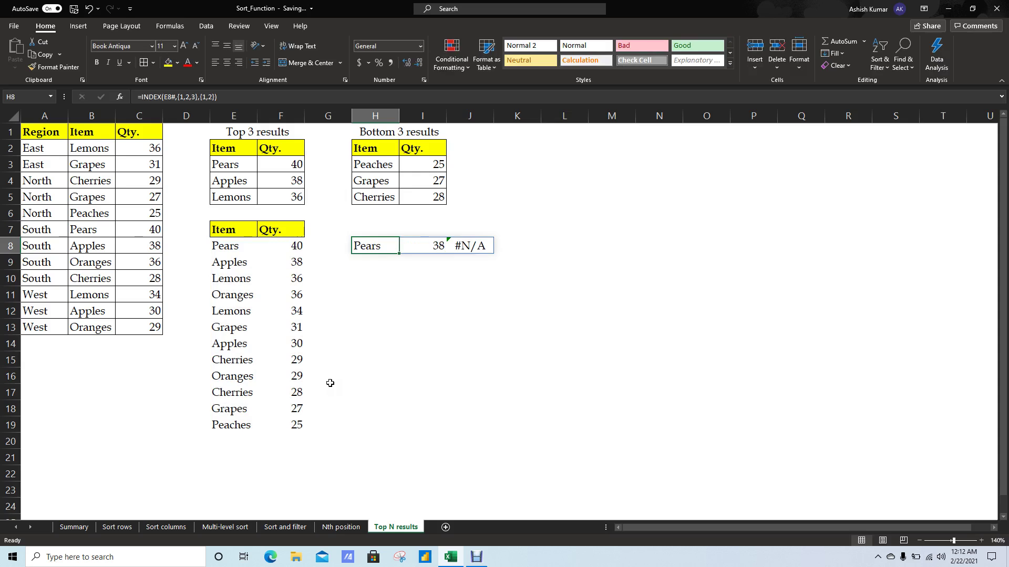
{"action": "key", "text": "Delete"}
{"action": "type", "text": "=in"}
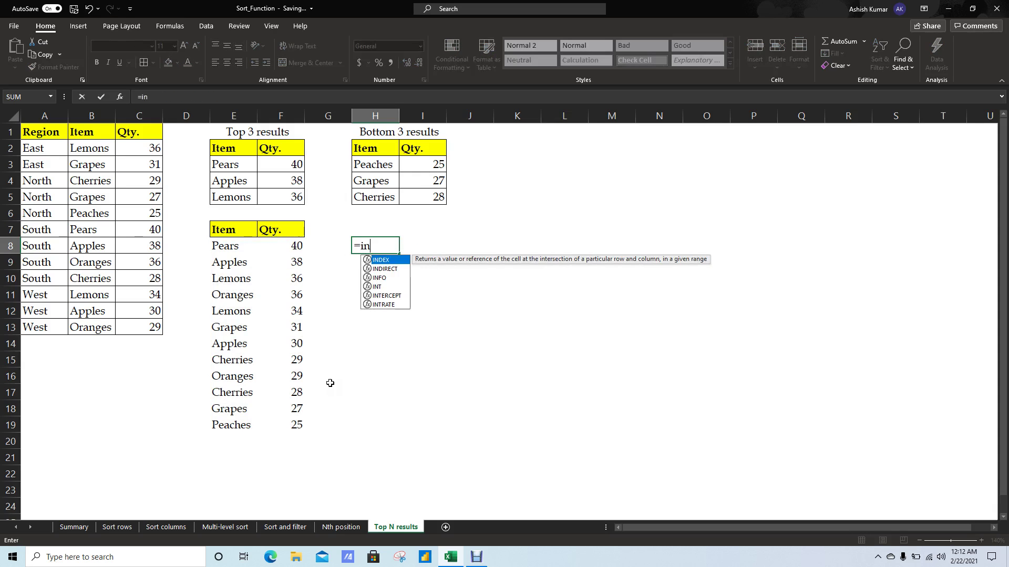
{"action": "key", "text": "Tab"}
{"action": "key", "text": "Left"}
{"action": "key", "text": "Left"}
{"action": "key", "text": "Left"}
{"action": "type", "text": "#"}
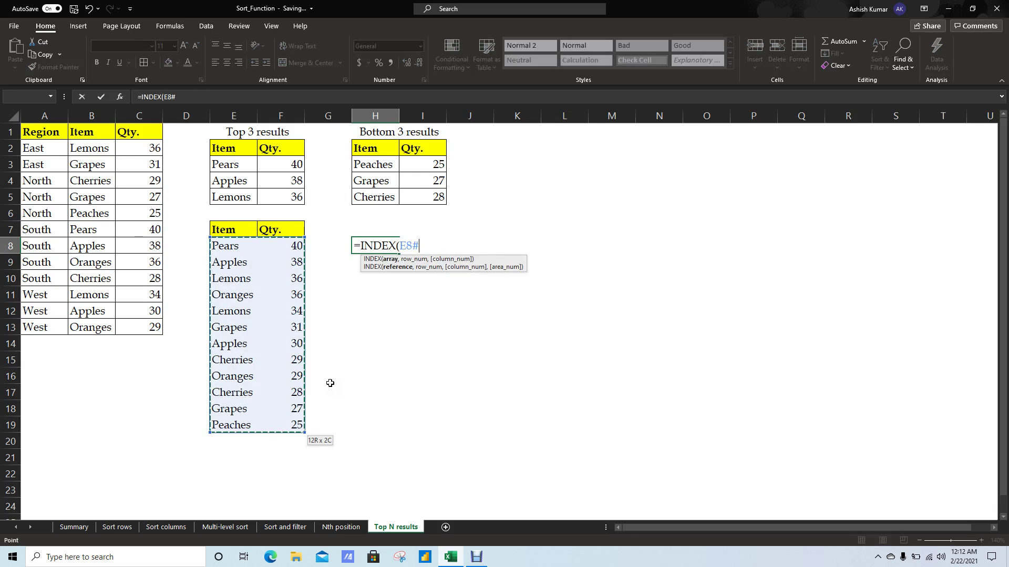
{"action": "type", "text": ","}
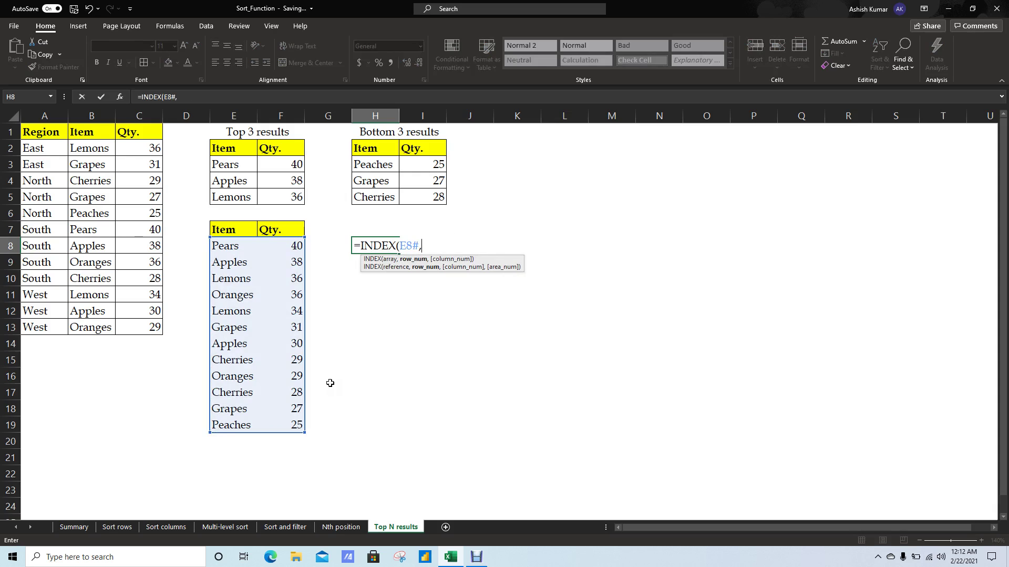
{"action": "type", "text": "se"}
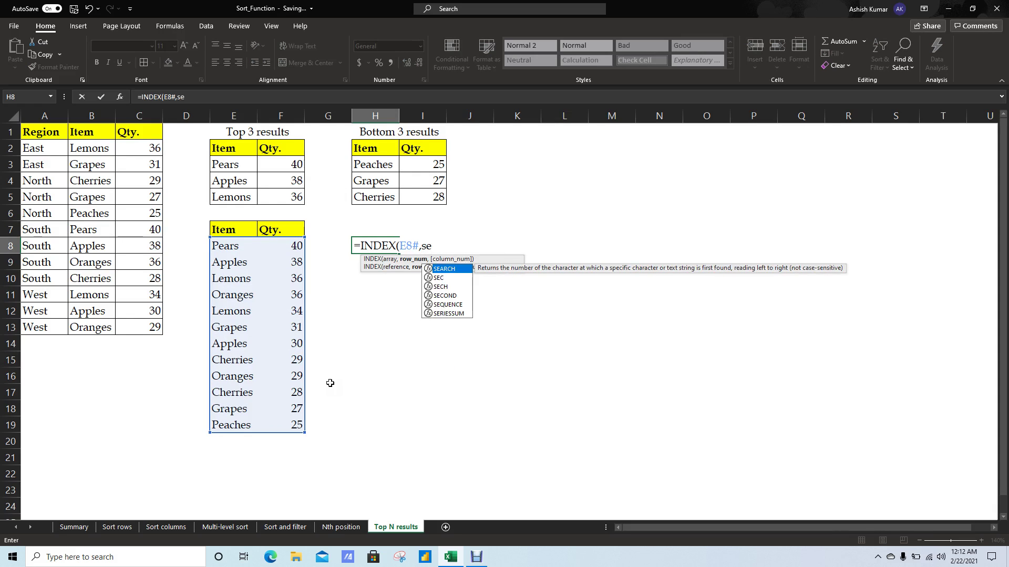
{"action": "key", "text": "Down"}
{"action": "key", "text": "Down"}
{"action": "key", "text": "Down"}
{"action": "key", "text": "Down"}
{"action": "key", "text": "Tab"}
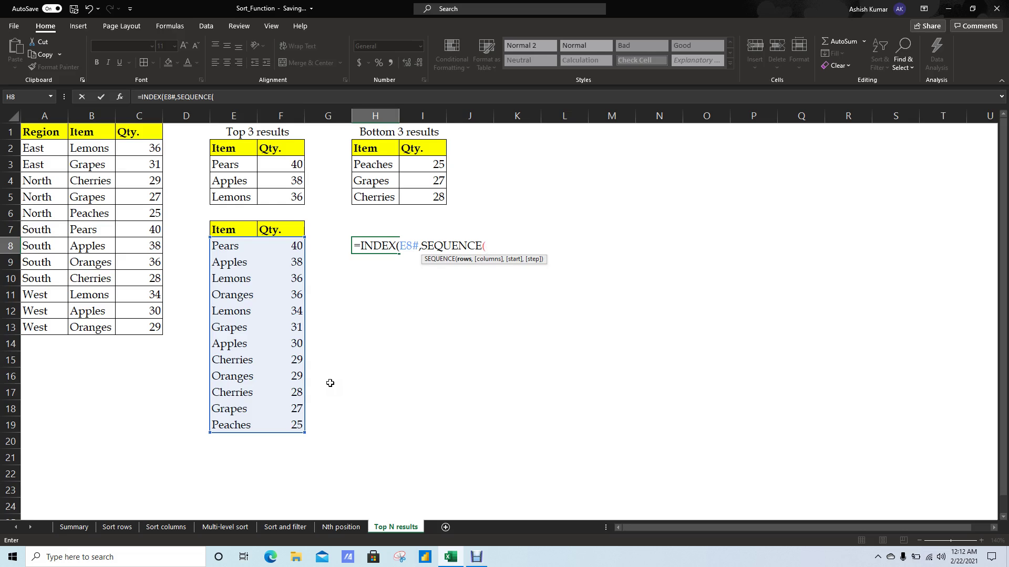
{"action": "type", "text": "2"}
{"action": "type", "text": ")"}
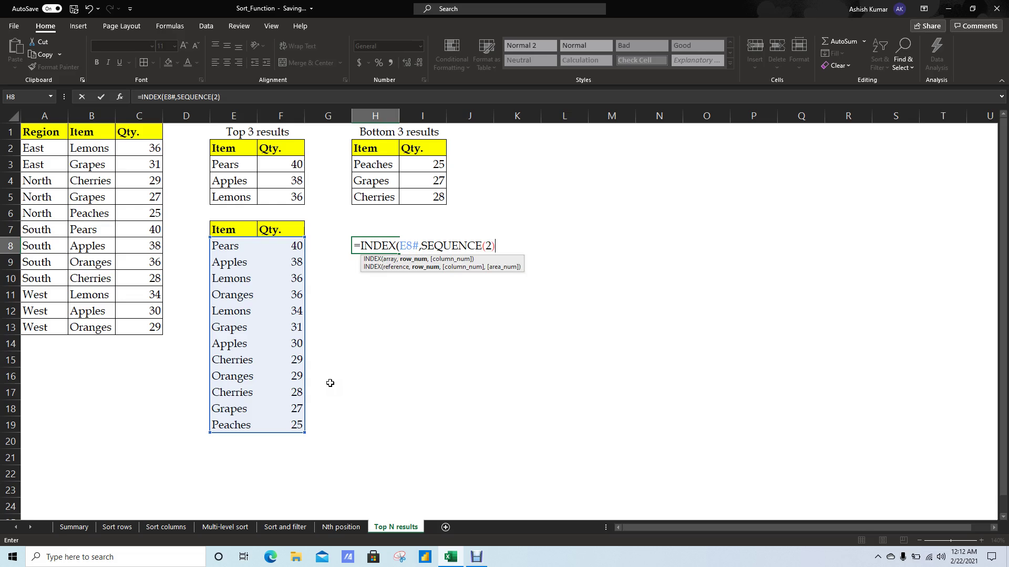
{"action": "type", "text": ","}
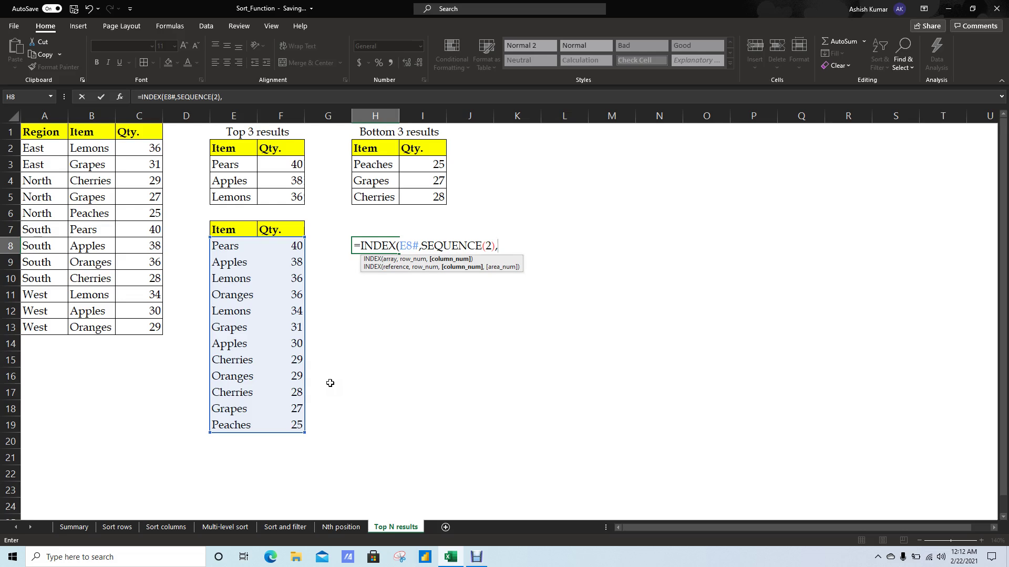
{"action": "type", "text": "{"}
{"action": "type", "text": "1,2"}
{"action": "type", "text": "})"}
{"action": "key", "text": "Return"}
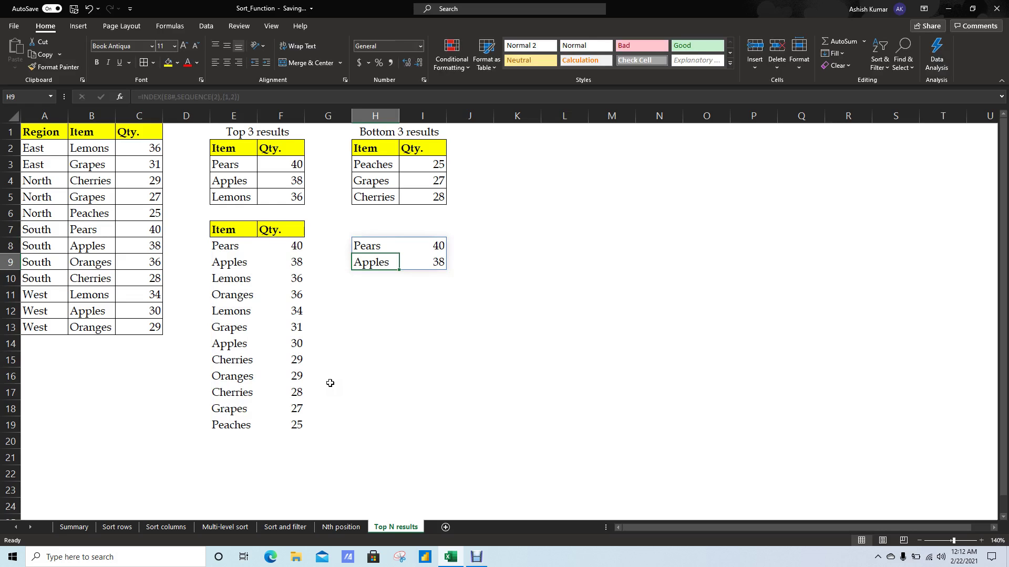
Change the SEQUENCE count to 3 so H8 spills Pears 40, Apples 38, Lemons 36.
{"action": "key", "text": "Up"}
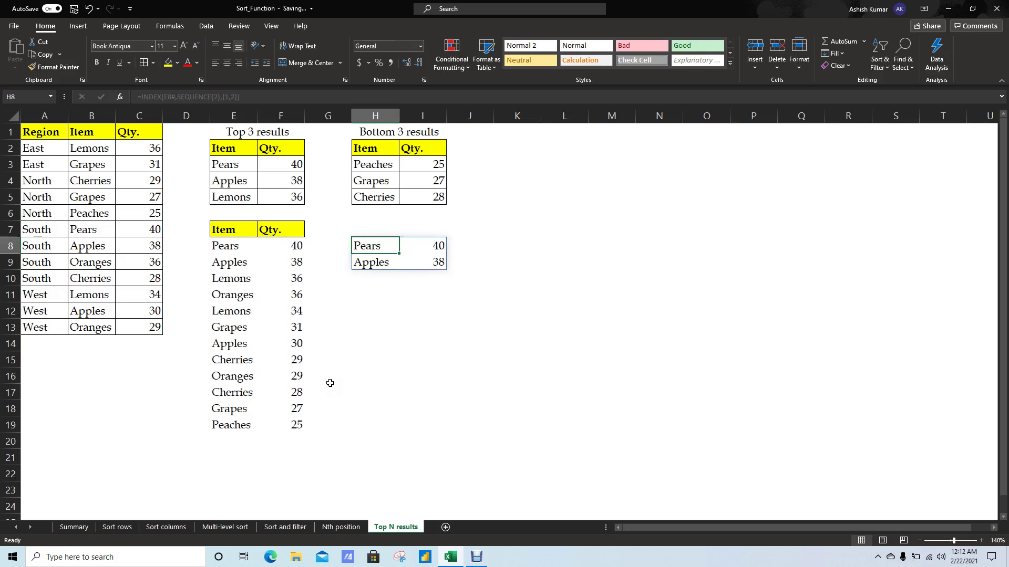
{"action": "key", "text": "F2"}
{"action": "key", "text": "Left"}
{"action": "key", "text": "Left"}
{"action": "key", "text": "Left"}
{"action": "key", "text": "Left"}
{"action": "key", "text": "Left"}
{"action": "key", "text": "Left"}
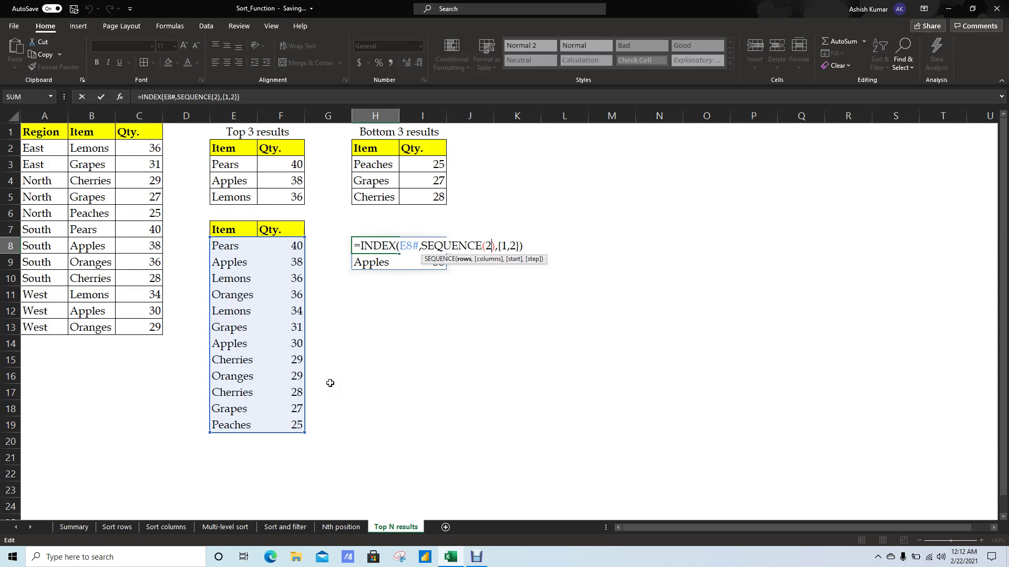
{"action": "key", "text": "BackSpace"}
{"action": "type", "text": "3"}
{"action": "key", "text": "ctrl+Return"}
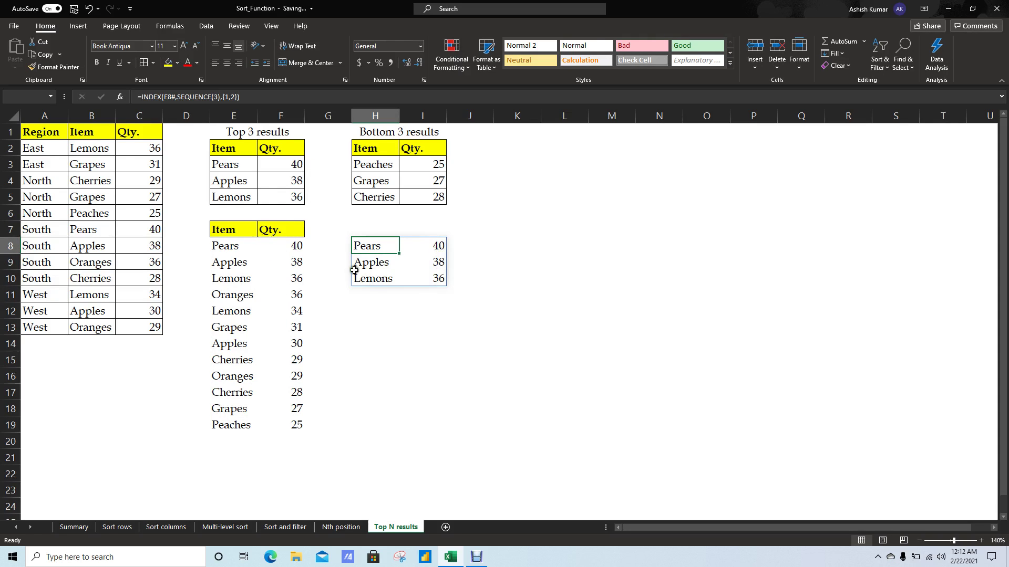
Start L8's formula as =INDEX(SORT(B2:C13,2,-1) to sort the source data descending.
{"action": "left_click", "coordinate": [228, 247]}
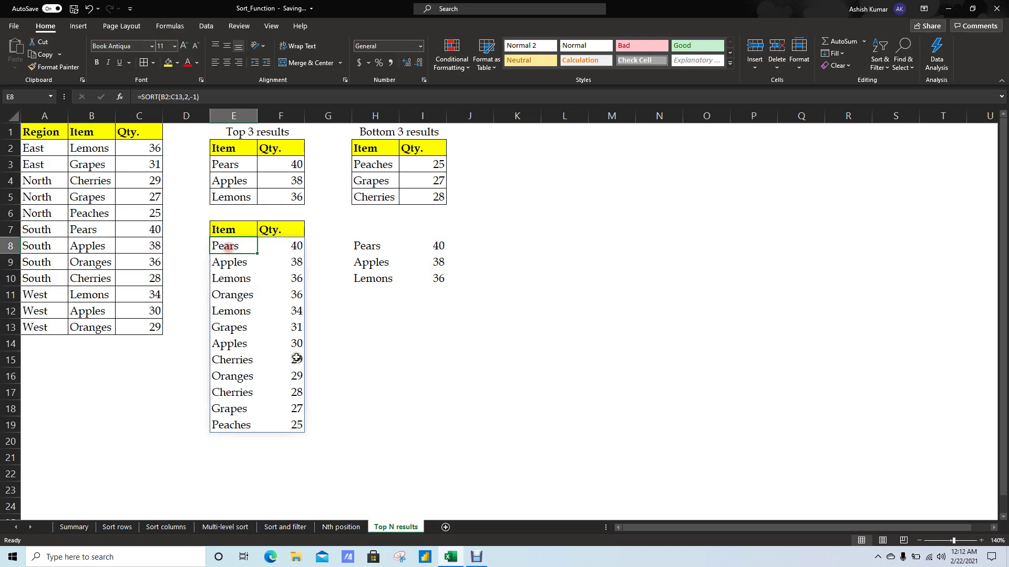
{"action": "key", "text": "Right"}
{"action": "key", "text": "Right"}
{"action": "key", "text": "Right"}
{"action": "key", "text": "Right"}
{"action": "key", "text": "Right"}
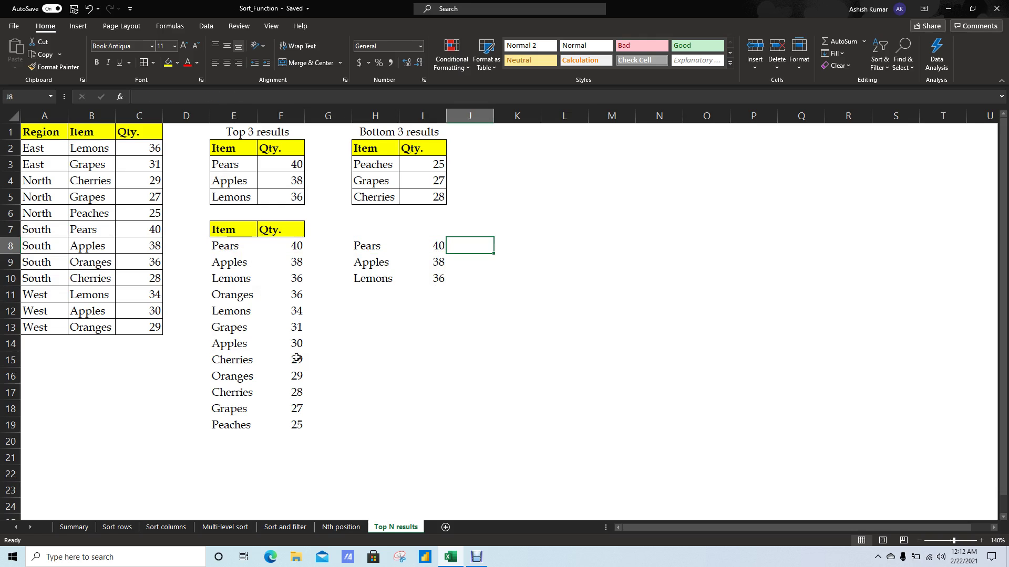
{"action": "key", "text": "Right"}
{"action": "key", "text": "Right"}
{"action": "type", "text": "=in"}
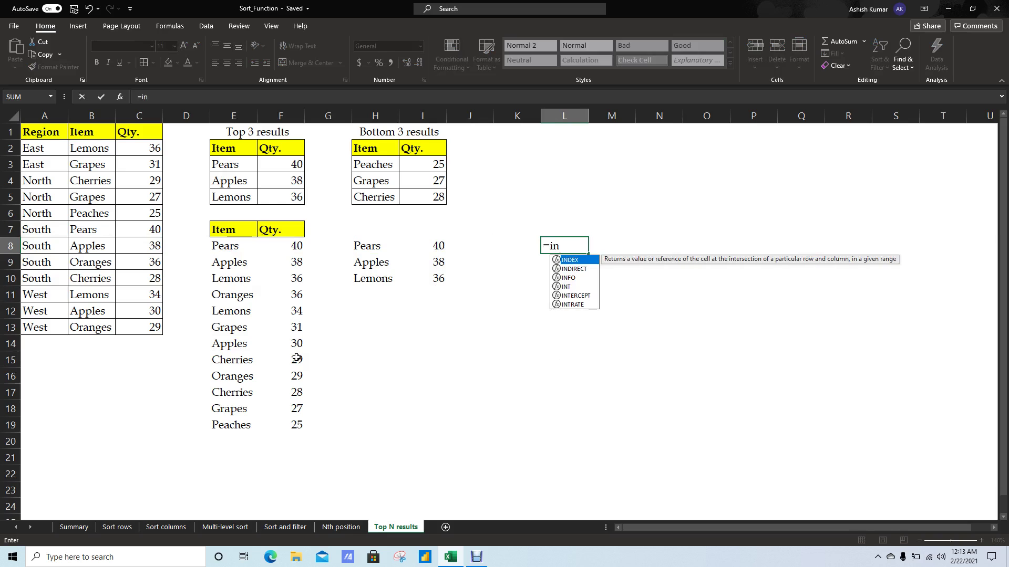
{"action": "key", "text": "Tab"}
{"action": "type", "text": "so"}
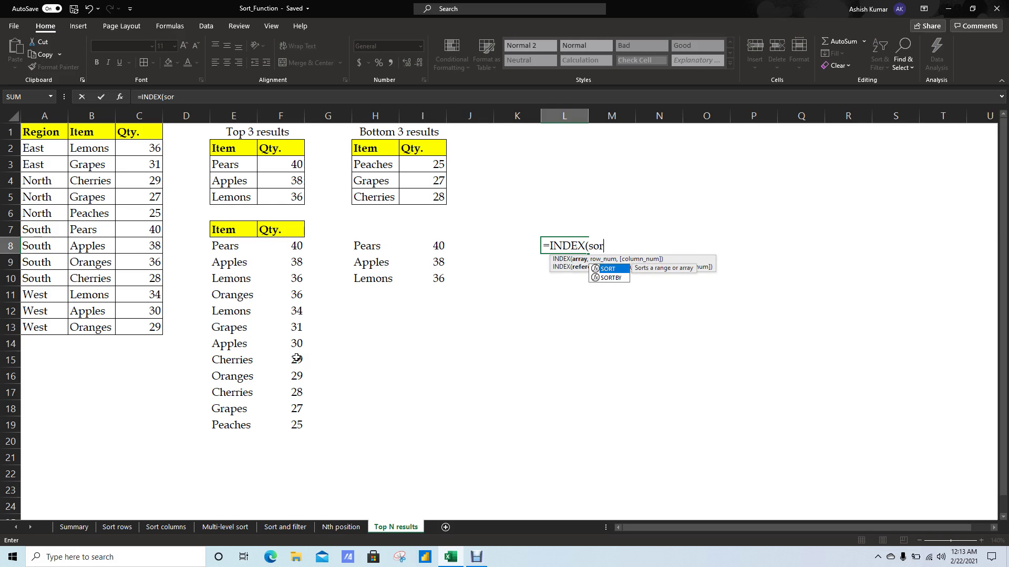
{"action": "key", "text": "Tab"}
{"action": "key", "text": "Left"}
{"action": "key", "text": "Left"}
{"action": "key", "text": "Left"}
{"action": "key", "text": "Left"}
{"action": "key", "text": "Left"}
{"action": "key", "text": "Left"}
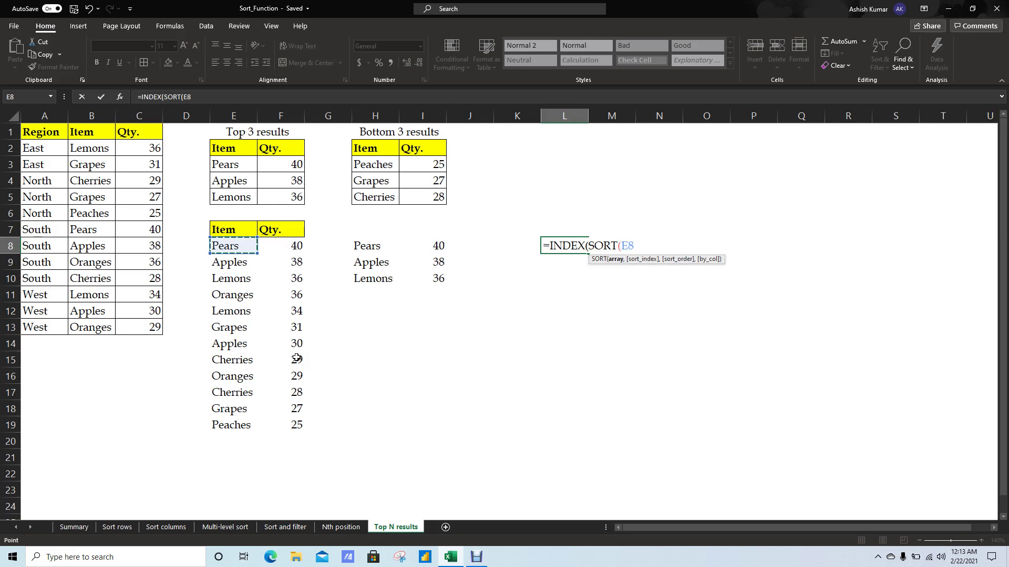
{"action": "key", "text": "Up"}
{"action": "key", "text": "Up"}
{"action": "key", "text": "Up"}
{"action": "key", "text": "Left"}
{"action": "key", "text": "Left"}
{"action": "key", "text": "Left"}
{"action": "key", "text": "Up"}
{"action": "key", "text": "Up"}
{"action": "key", "text": "Up"}
{"action": "key", "text": "shift+Right"}
{"action": "key", "text": "ctrl+shift+Down"}
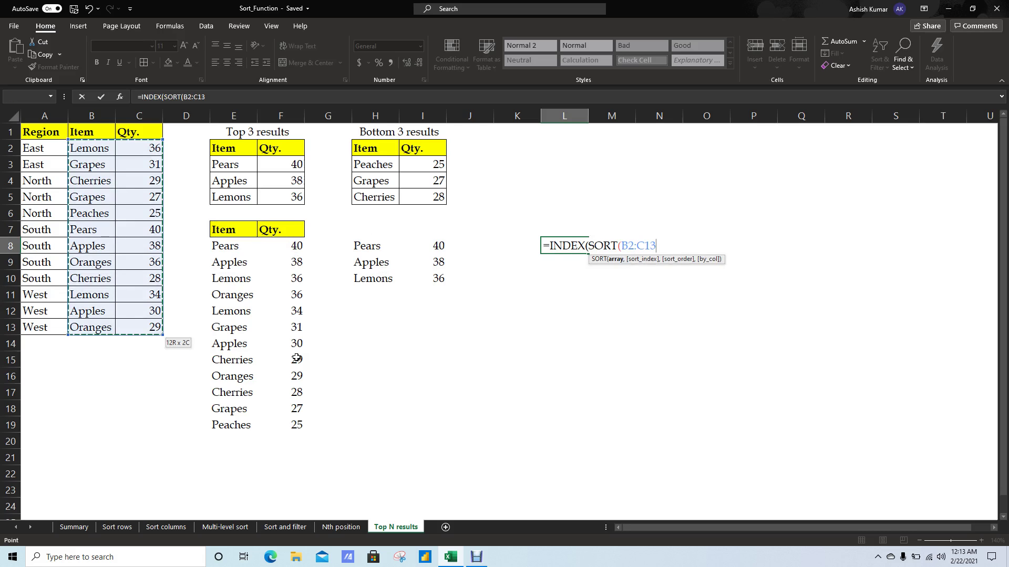
{"action": "type", "text": ","}
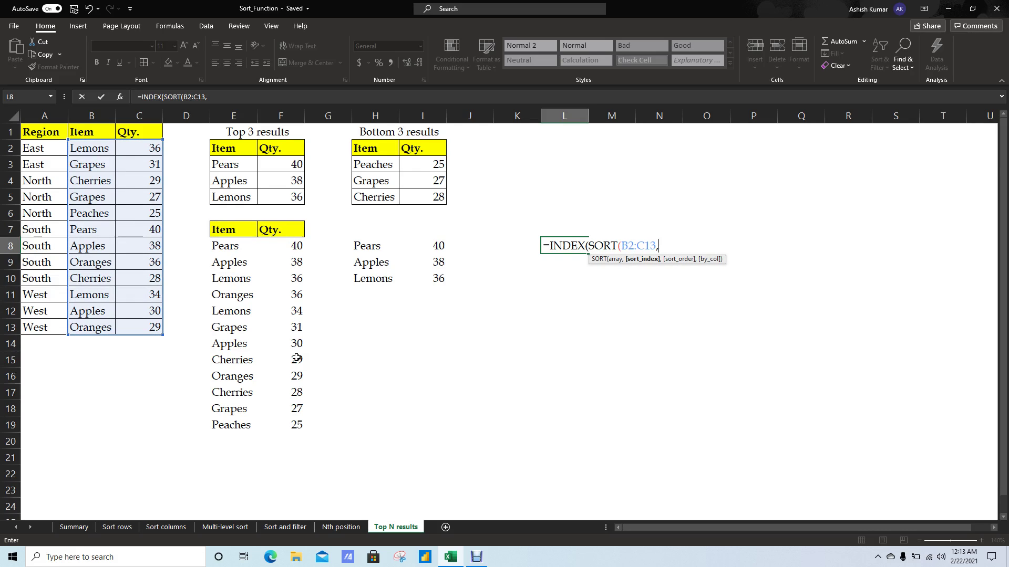
{"action": "type", "text": "2,"}
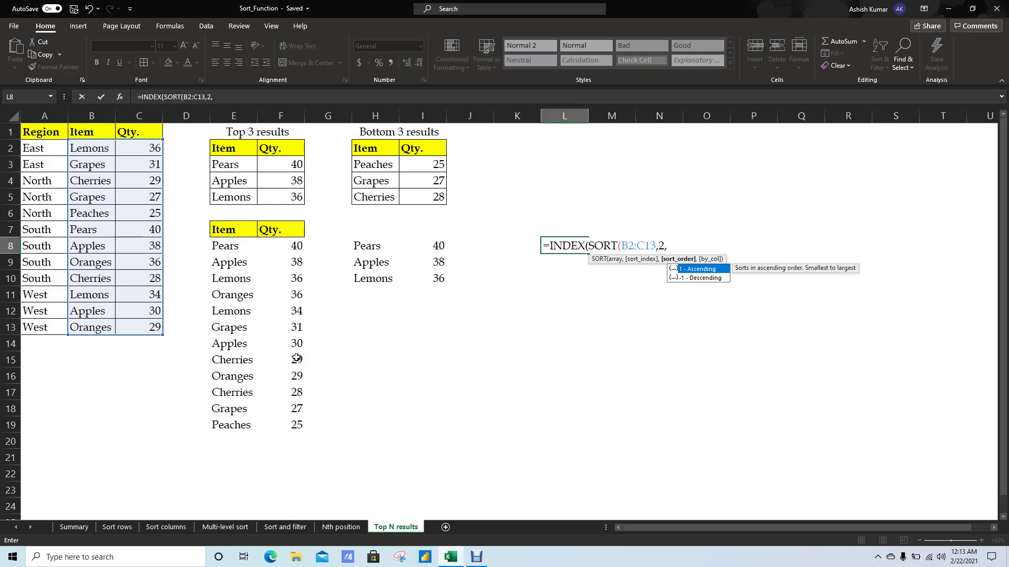
{"action": "type", "text": "-1"}
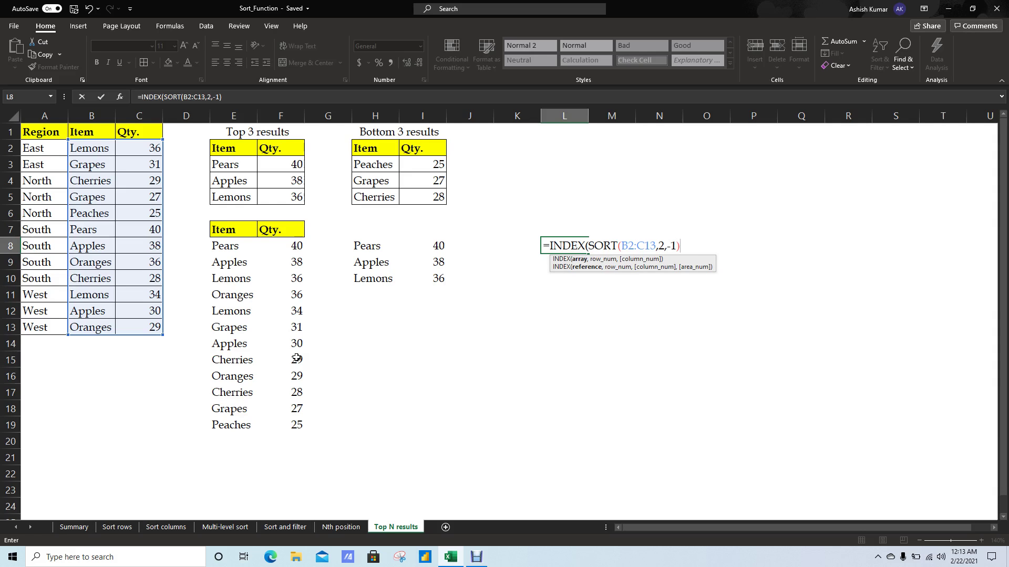
Finish it with SEQUENCE(3),{1,2} so L8 spills the top three items and quantities.
{"action": "type", "text": ","}
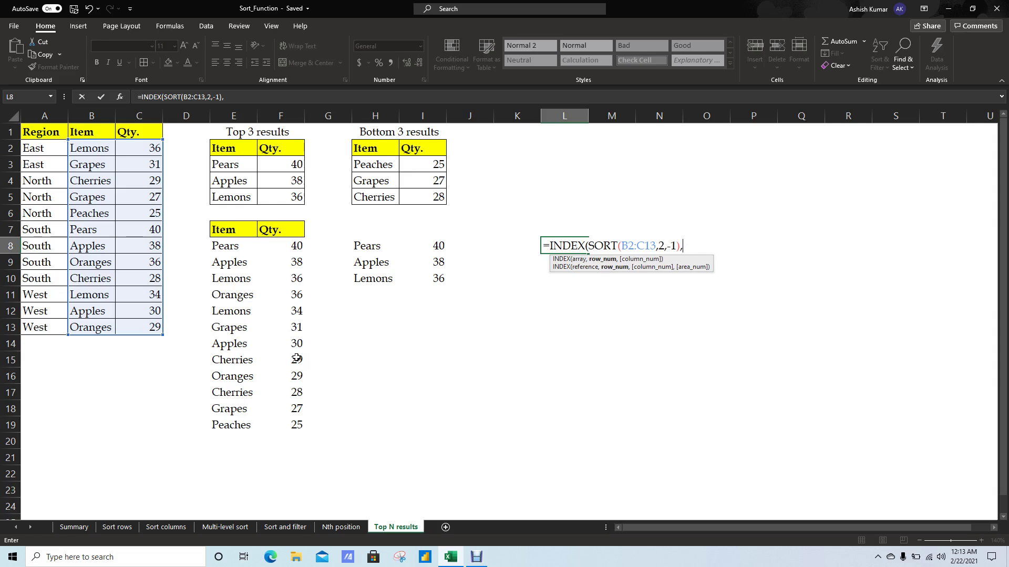
{"action": "type", "text": "se"}
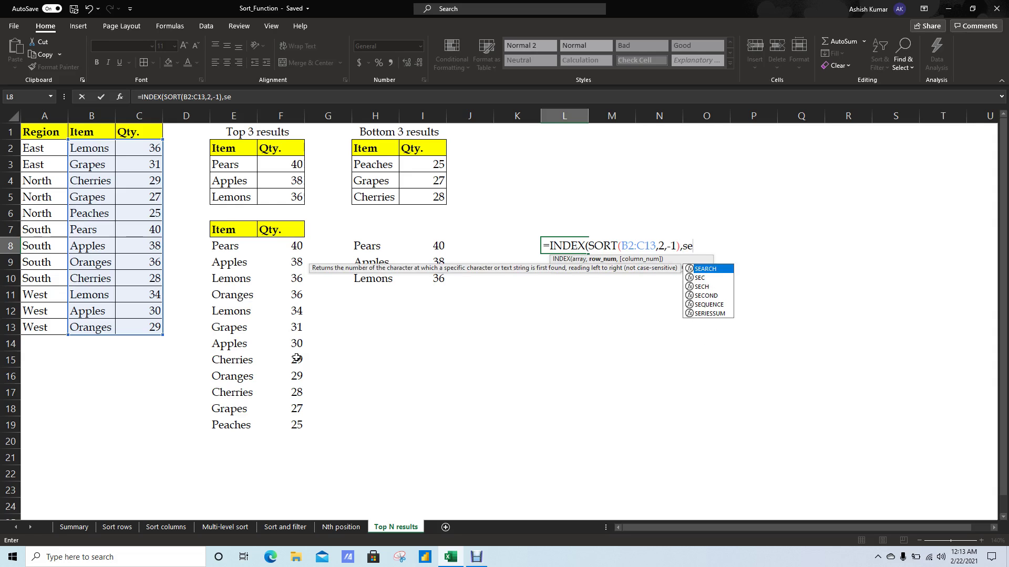
{"action": "key", "text": "Down"}
{"action": "key", "text": "Down"}
{"action": "key", "text": "Down"}
{"action": "key", "text": "Down"}
{"action": "key", "text": "Tab"}
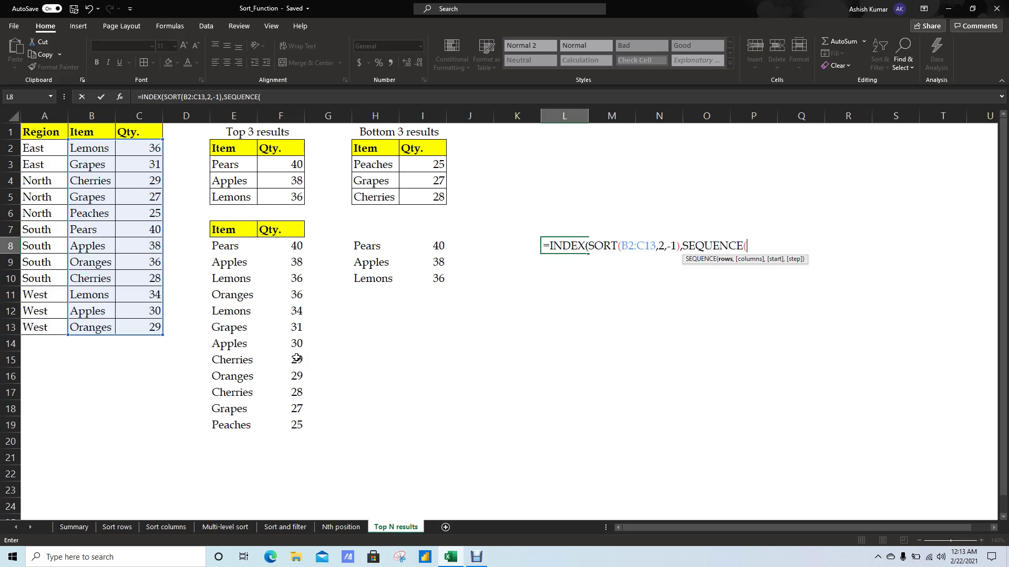
{"action": "type", "text": "3)"}
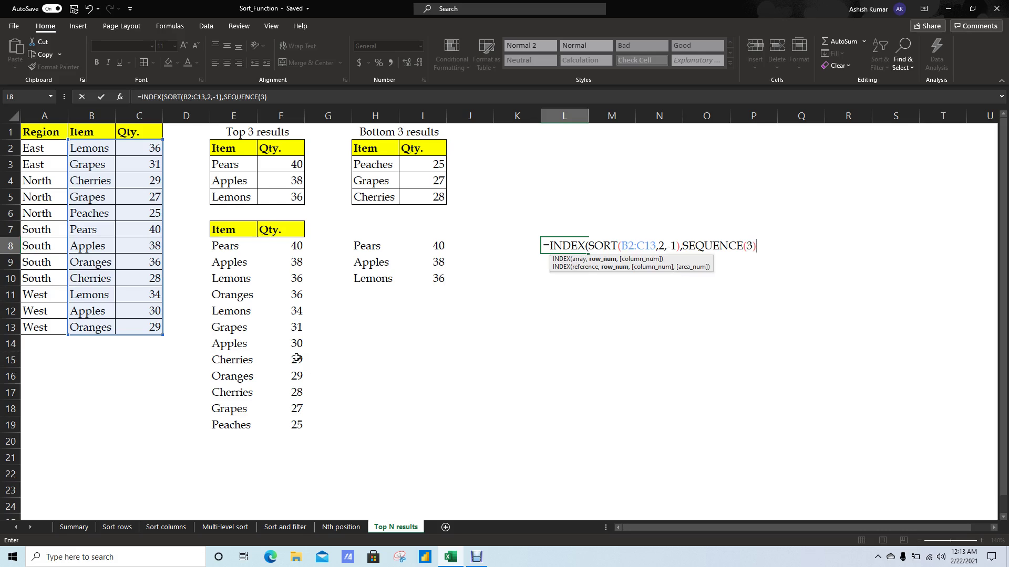
{"action": "type", "text": ",{"}
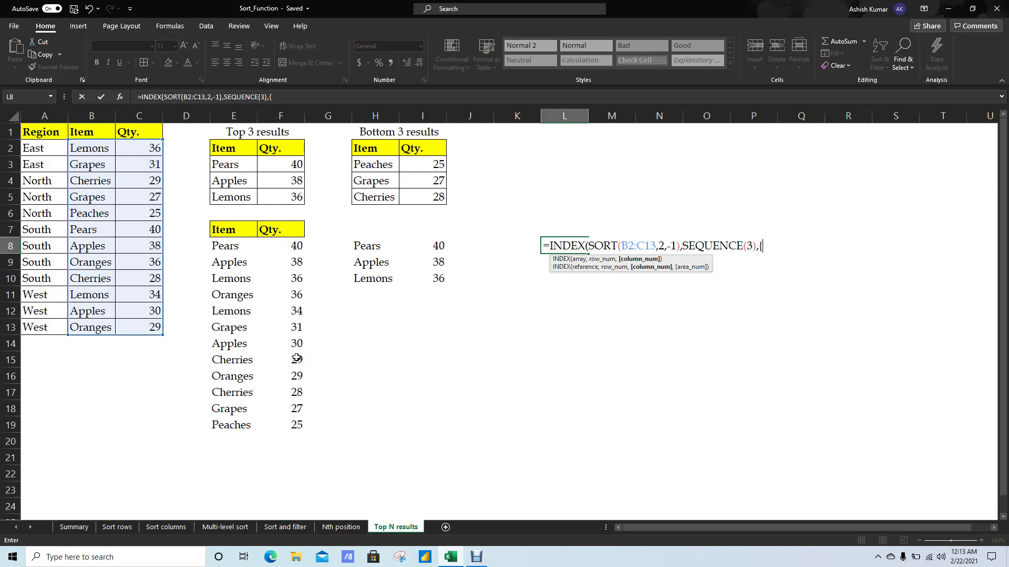
{"action": "type", "text": "1"}
{"action": "type", "text": ",2}"}
{"action": "type", "text": ")"}
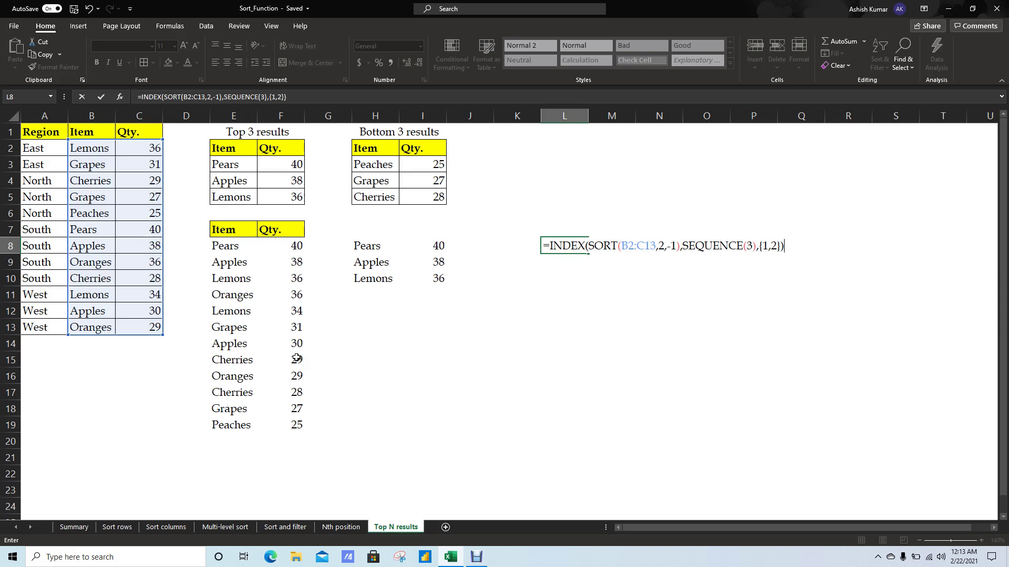
{"action": "key", "text": "ctrl+Return"}
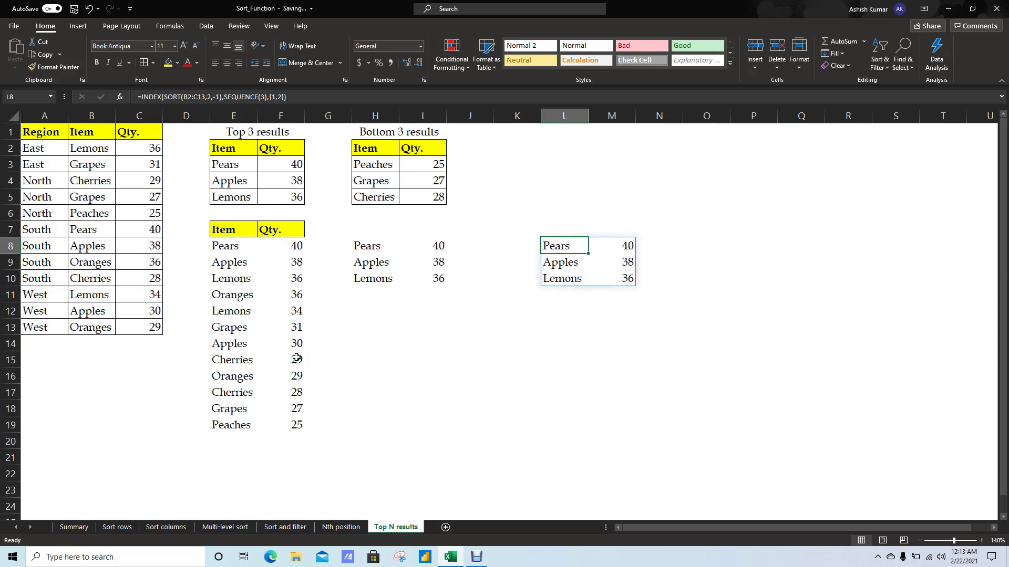
Change L8's SORT order from -1 to 1 to list Peaches 25, Grapes 27, Cherries 28.
{"action": "key", "text": "F2"}
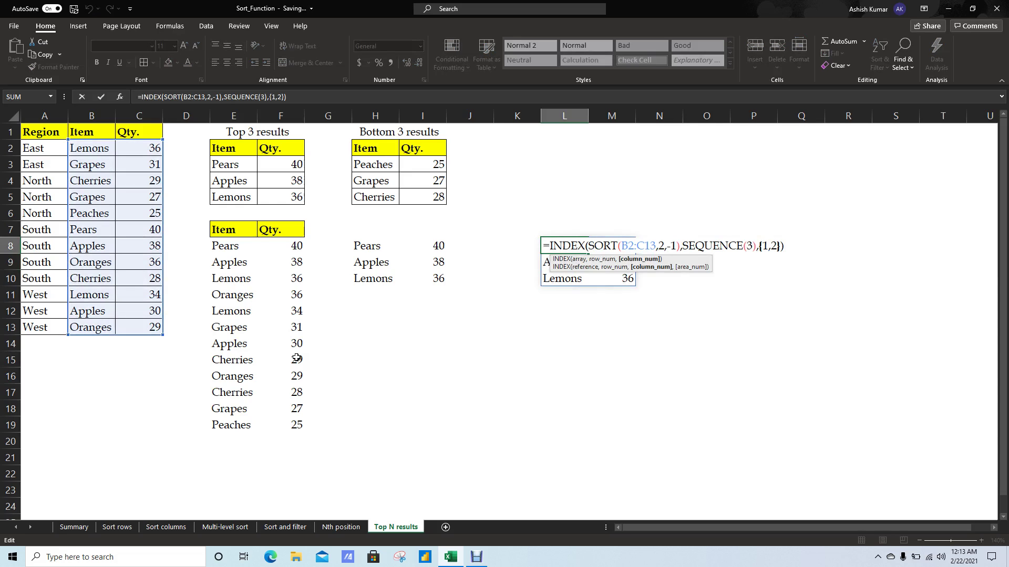
{"action": "key", "text": "Left"}
{"action": "key", "text": "Left"}
{"action": "key", "text": "Left"}
{"action": "key", "text": "shift+Left"}
{"action": "key", "text": "shift+Left"}
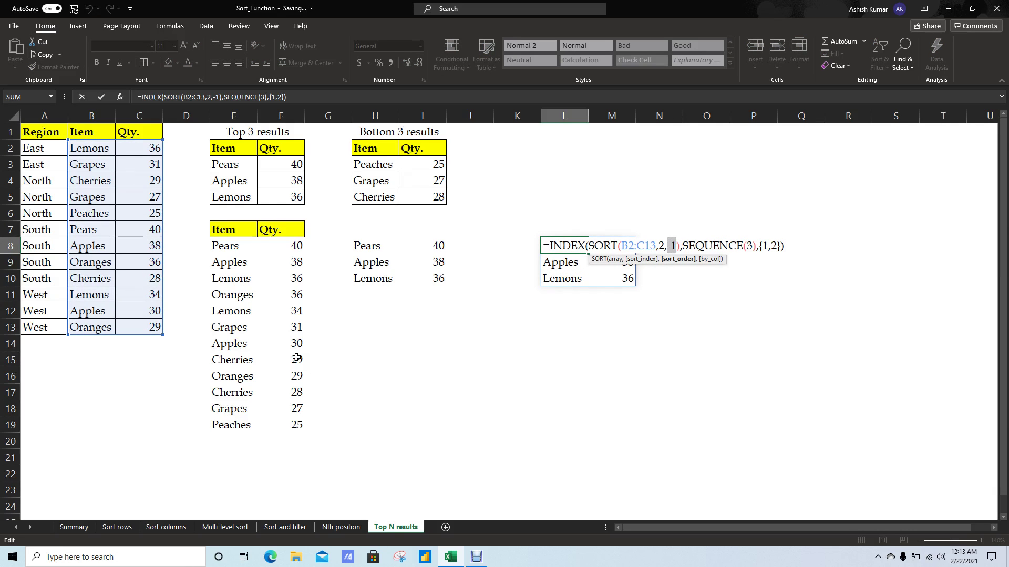
{"action": "type", "text": "1"}
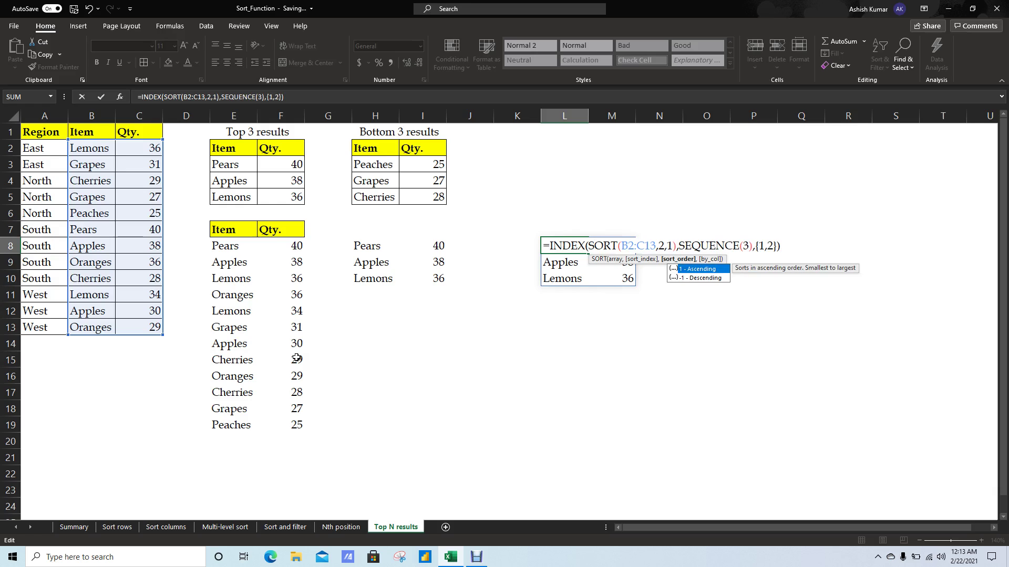
{"action": "key", "text": "Return"}
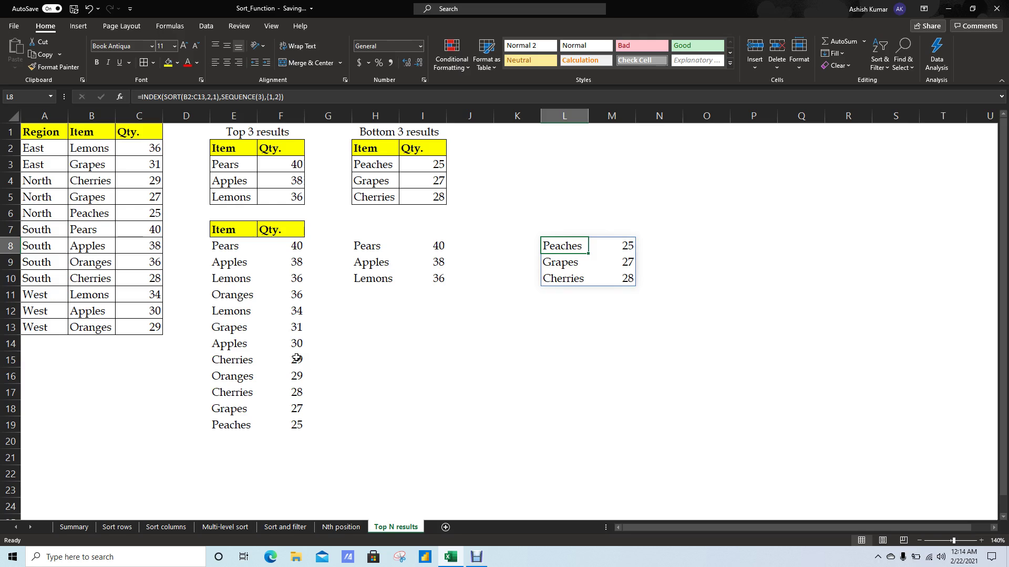
Open the Summary sheet with the SORT syntax notes and select cell B18.
{"action": "left_click", "coordinate": [79, 527]}
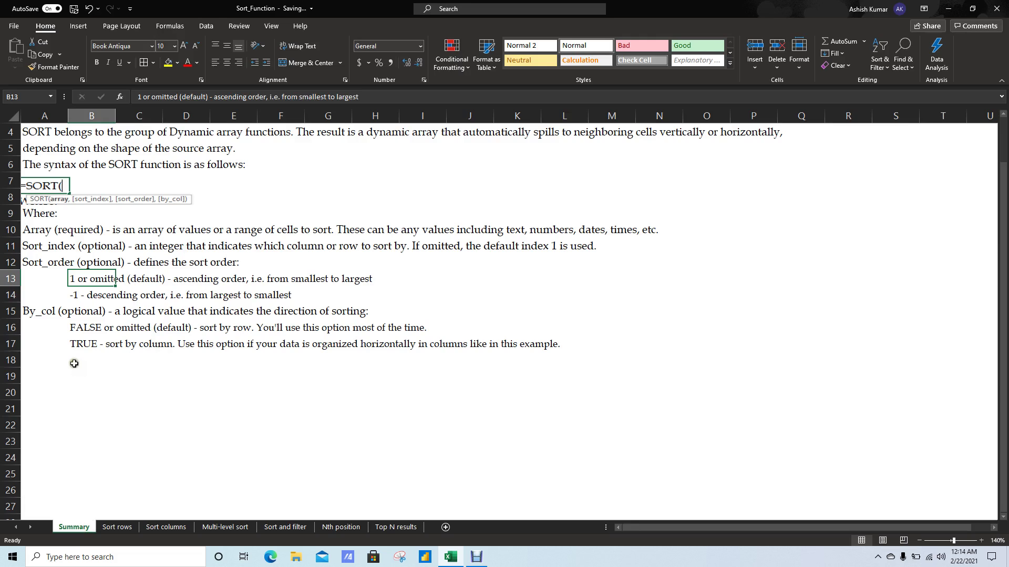
{"action": "left_click", "coordinate": [74, 364]}
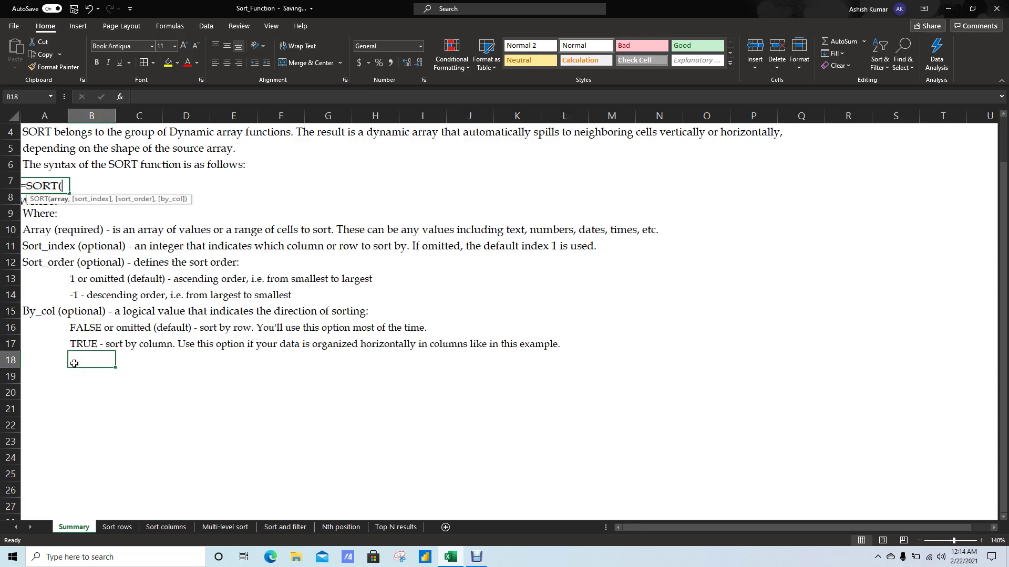